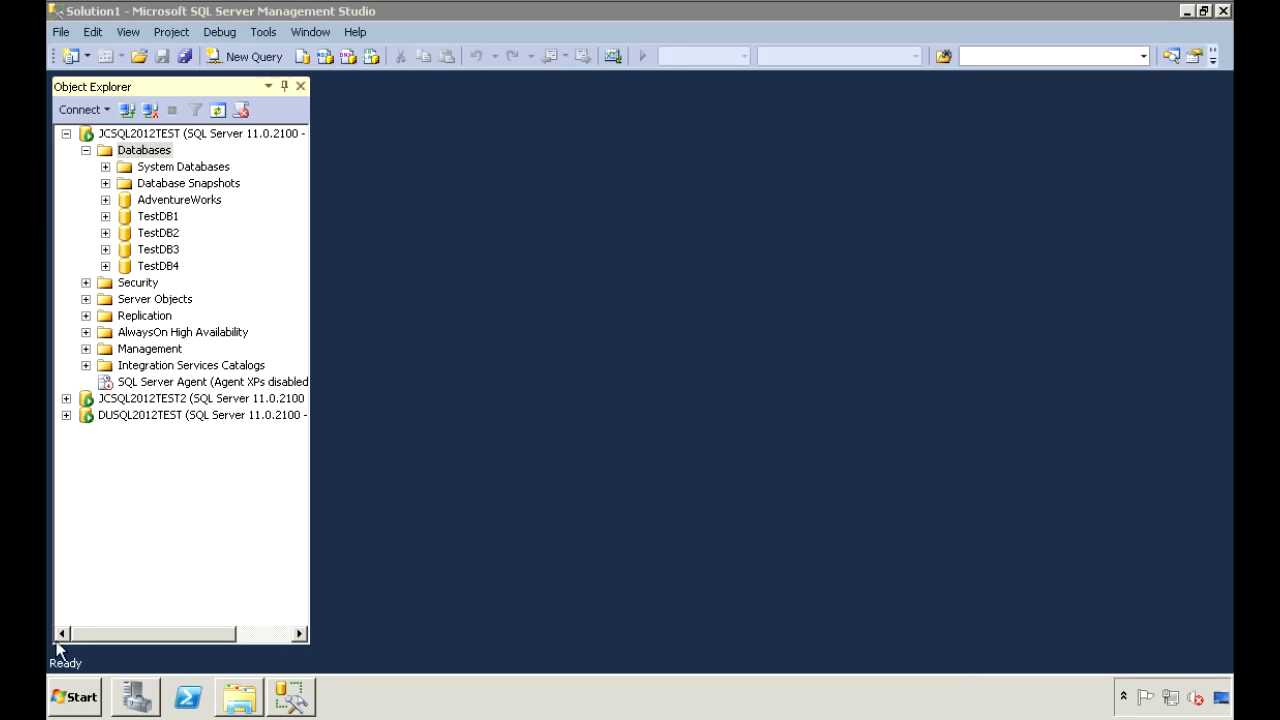
{"action": "left_click", "coordinate": [85, 694]}
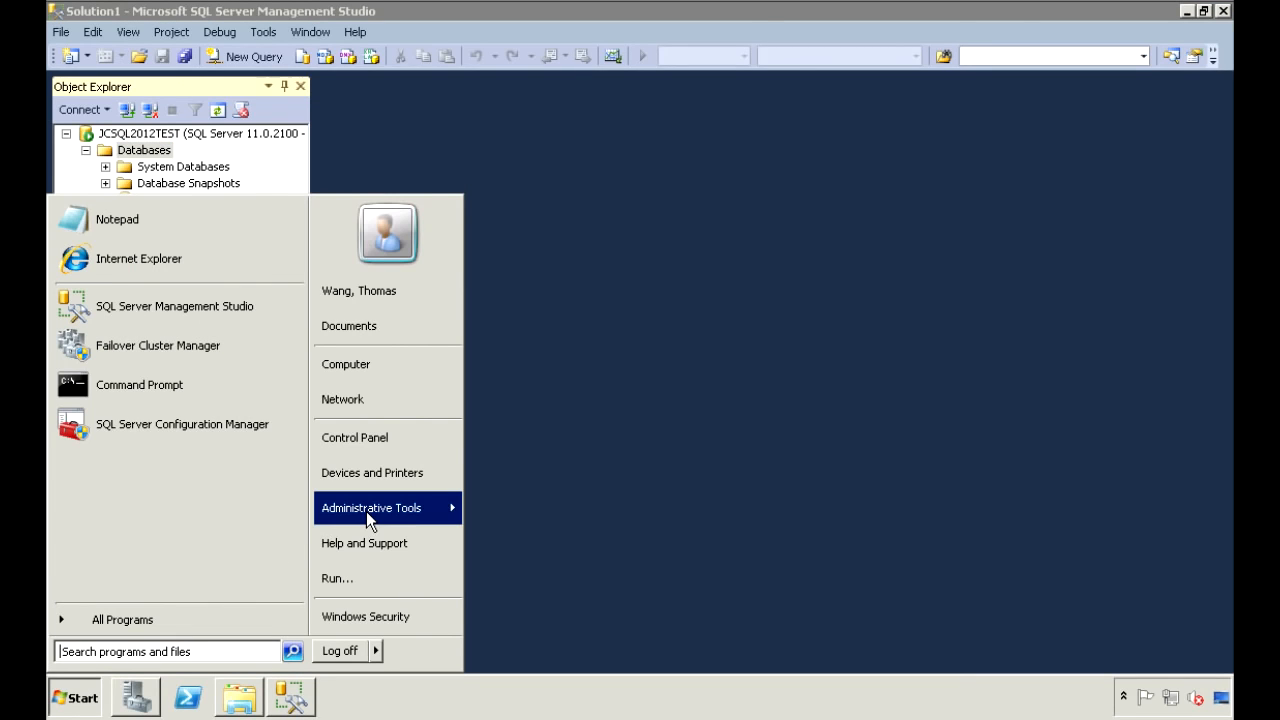
{"action": "mouse_move", "coordinate": [398, 509]}
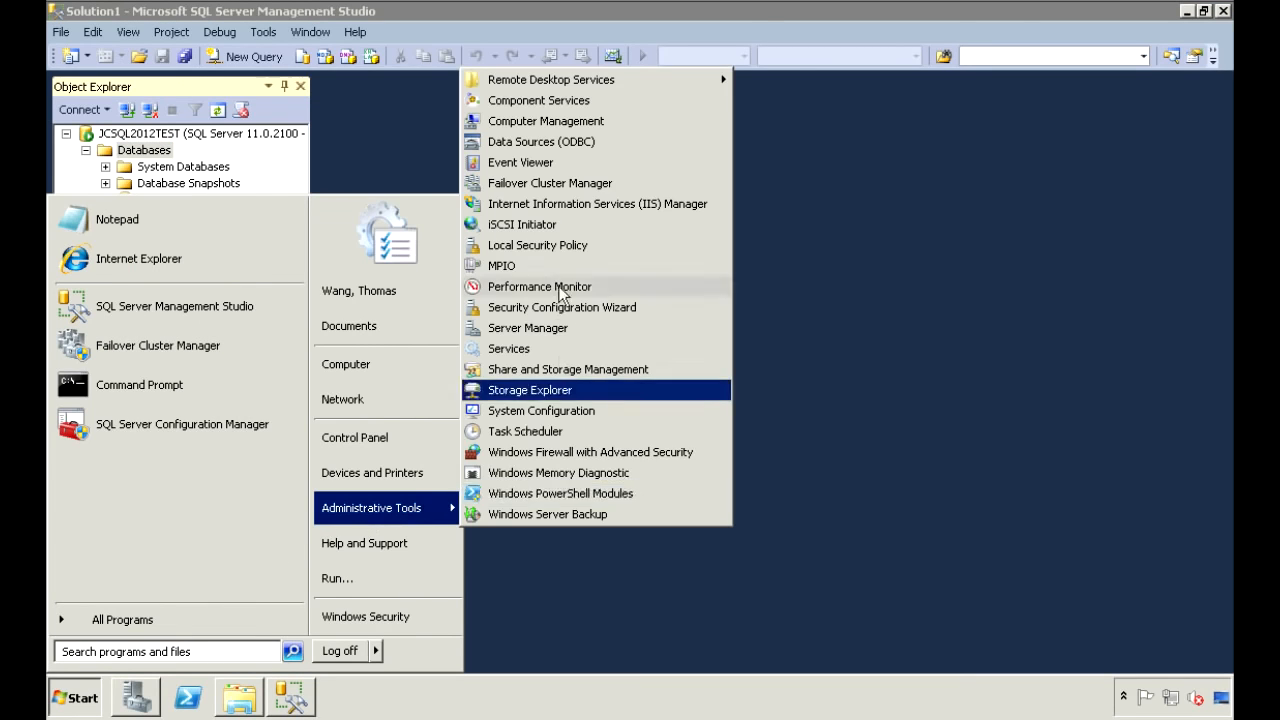
{"action": "left_click", "coordinate": [555, 182]}
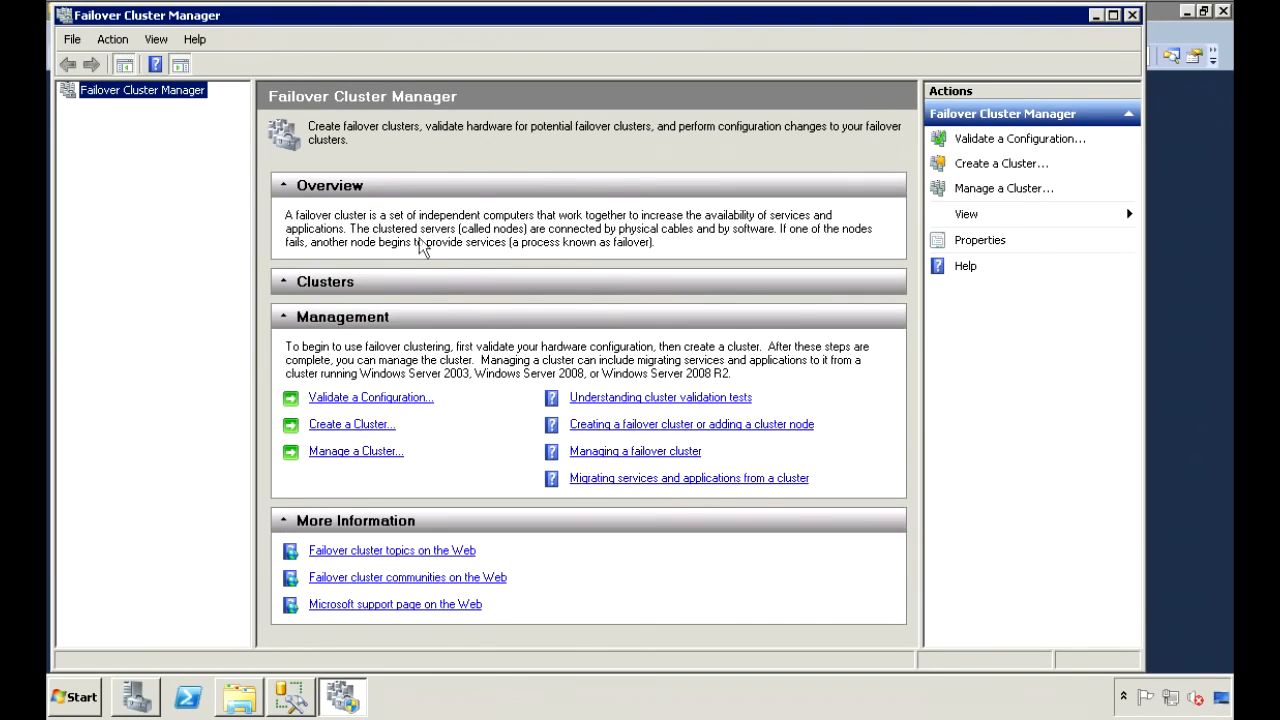
{"action": "left_click", "coordinate": [68, 106]}
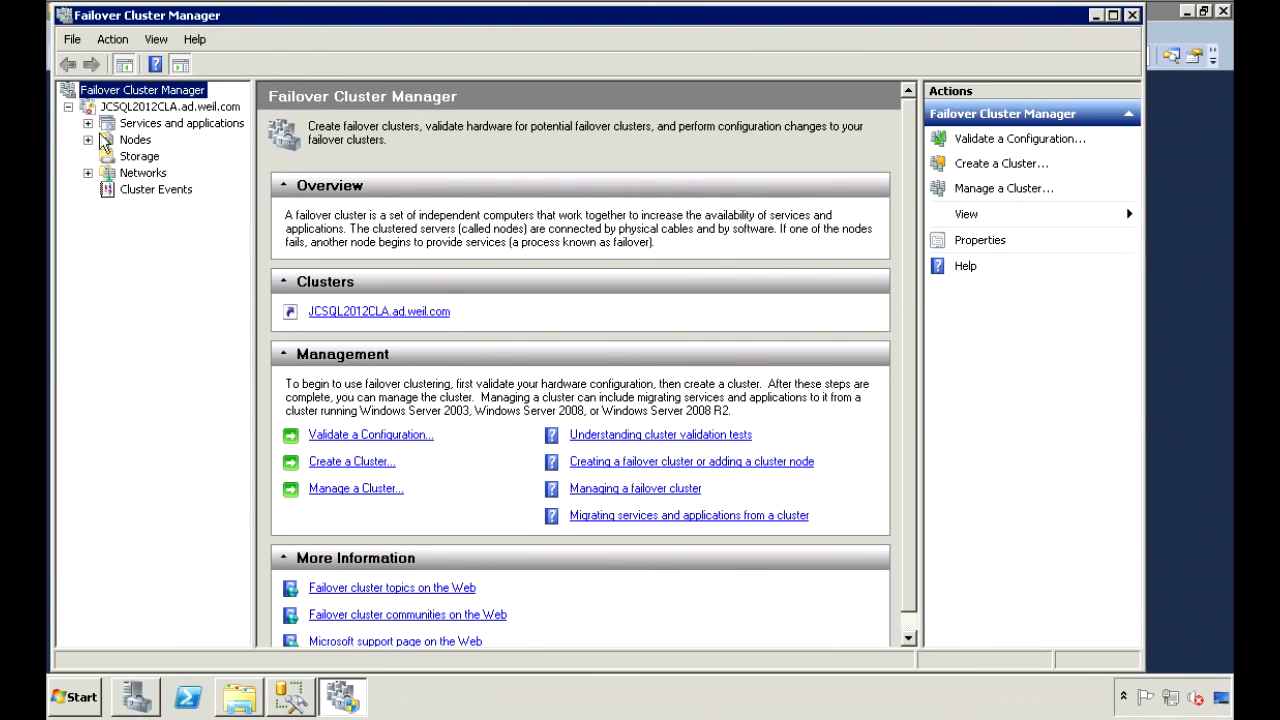
{"action": "left_click", "coordinate": [88, 140]}
{"action": "left_click", "coordinate": [136, 140]}
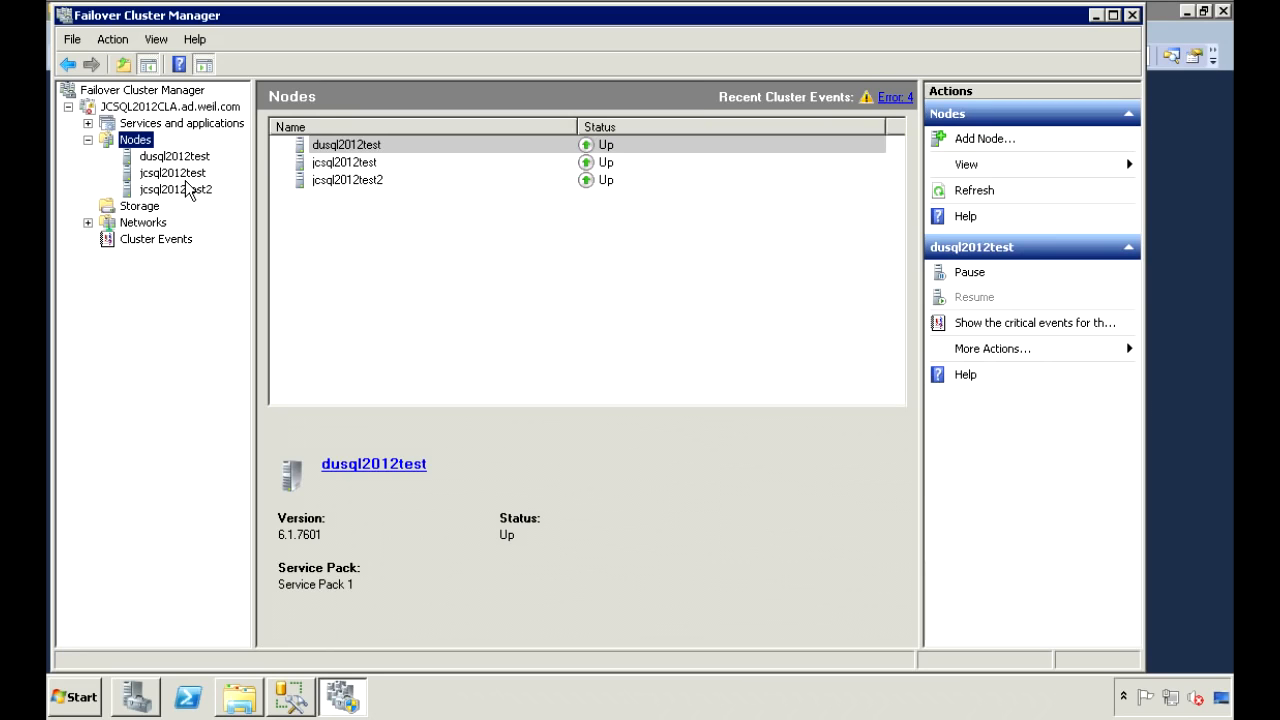
{"action": "left_click", "coordinate": [148, 210]}
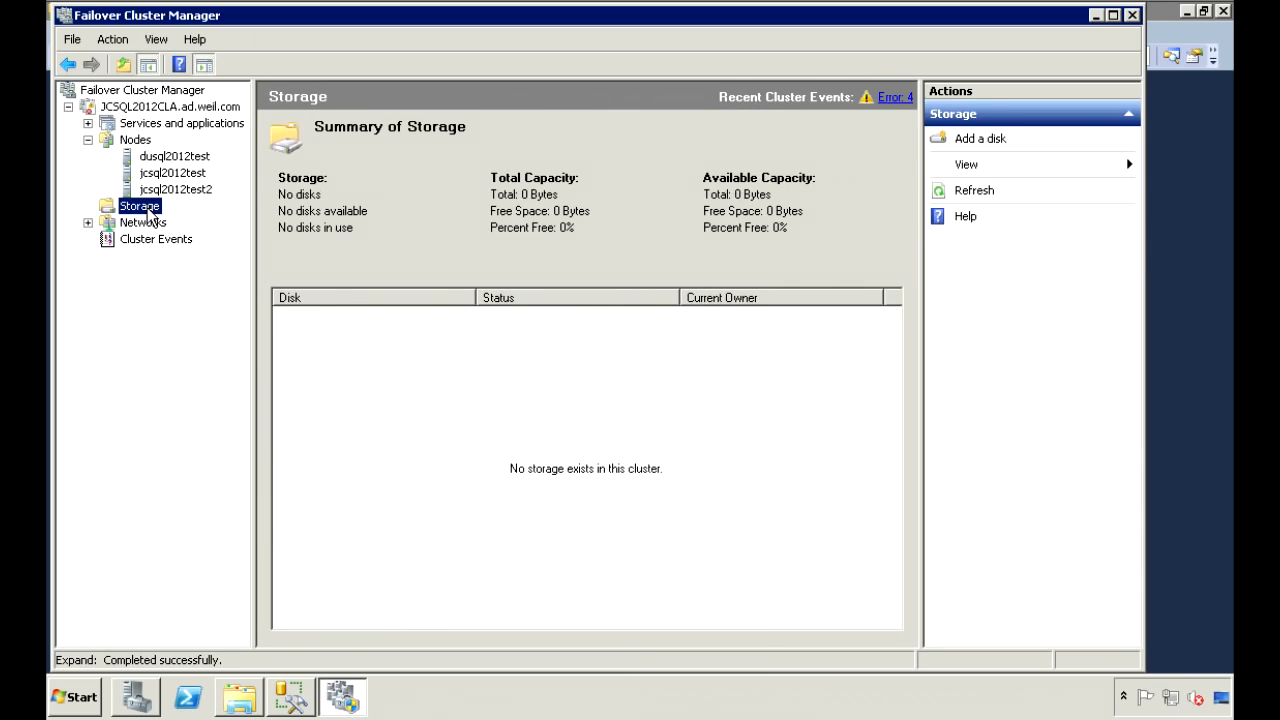
{"action": "left_click", "coordinate": [154, 124]}
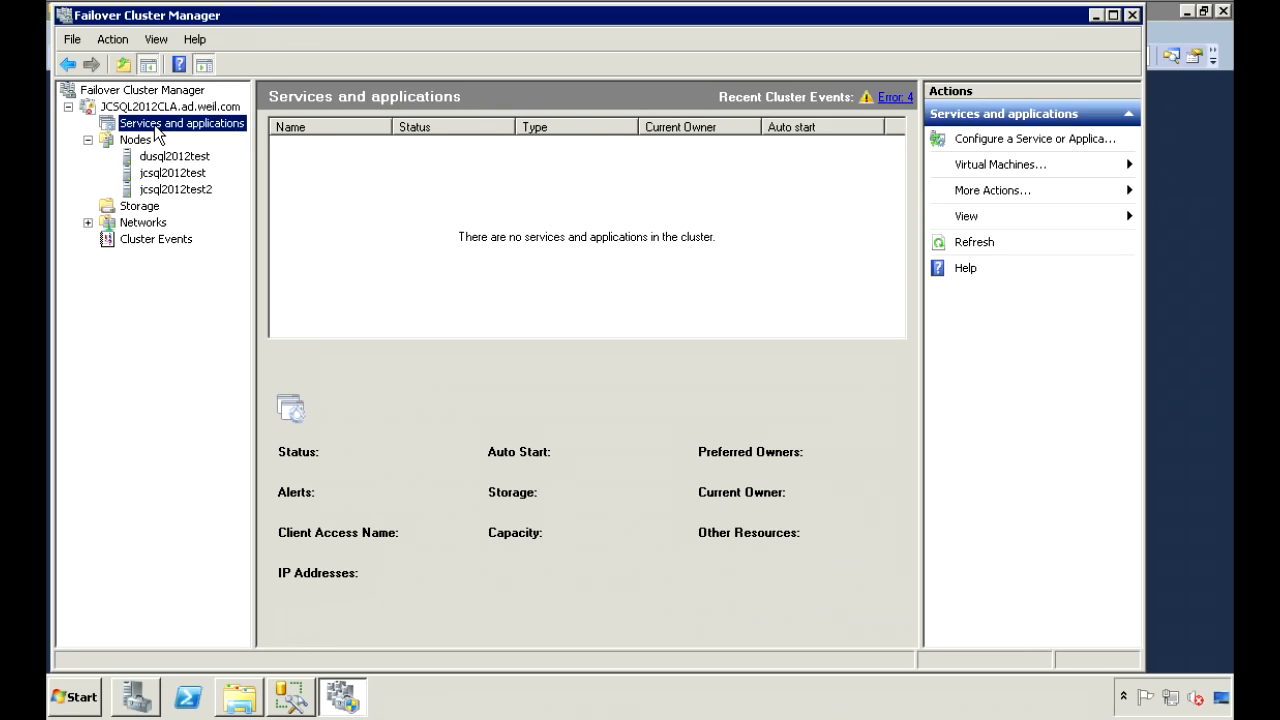
{"action": "double_click", "coordinate": [58, 13]}
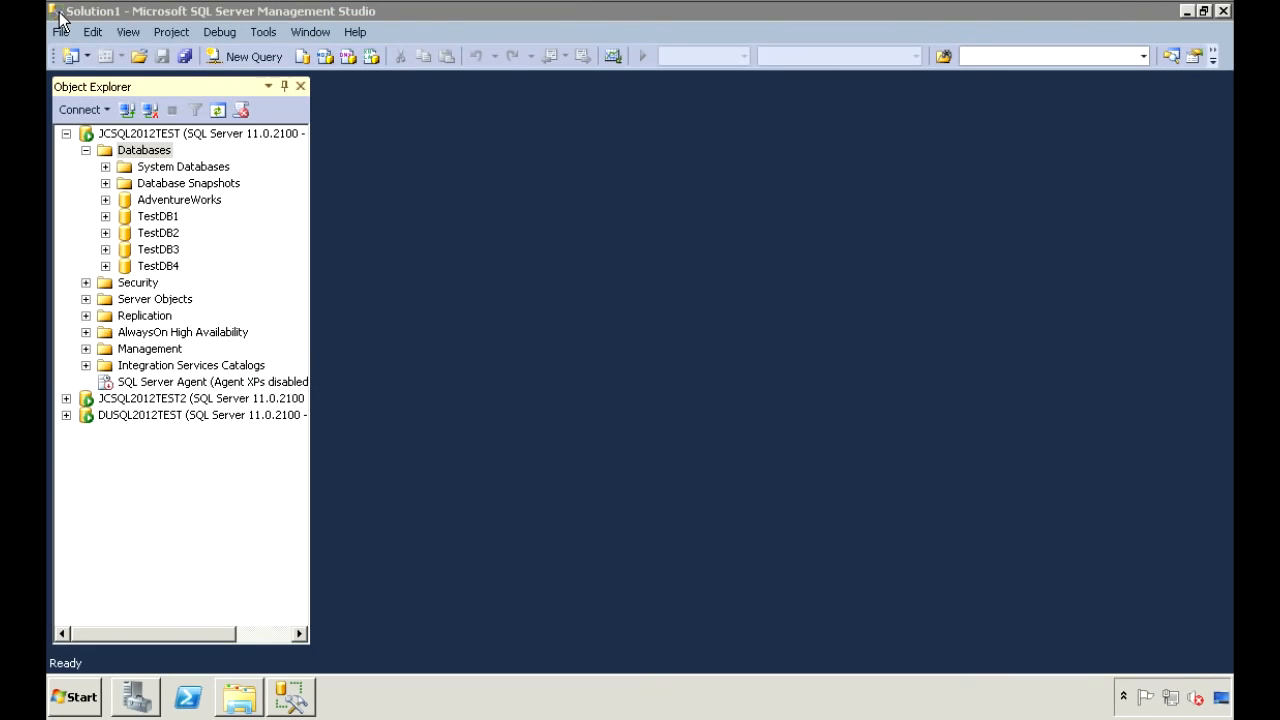
Launch SQL Server Configuration Manager from Microsoft SQL Server 2012 > Configuration Tools, approving the UAC prompt.
{"action": "left_click", "coordinate": [80, 697]}
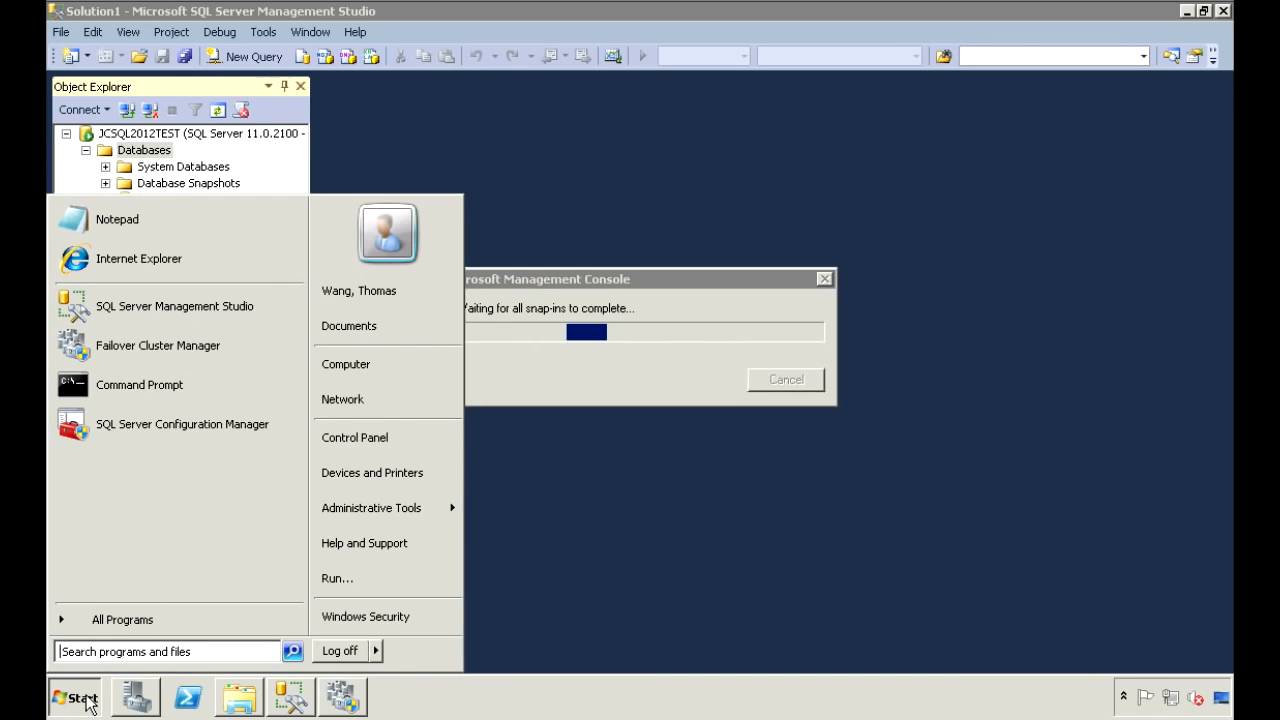
{"action": "left_click", "coordinate": [128, 620]}
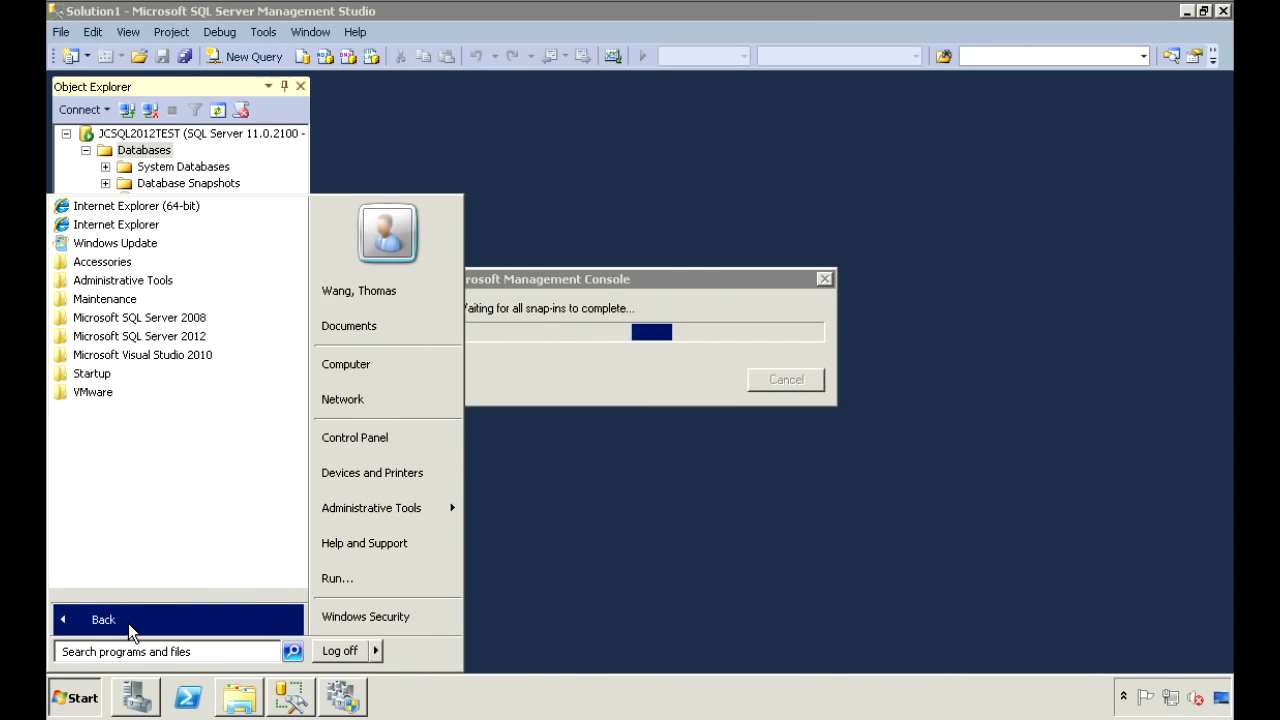
{"action": "left_click", "coordinate": [136, 338]}
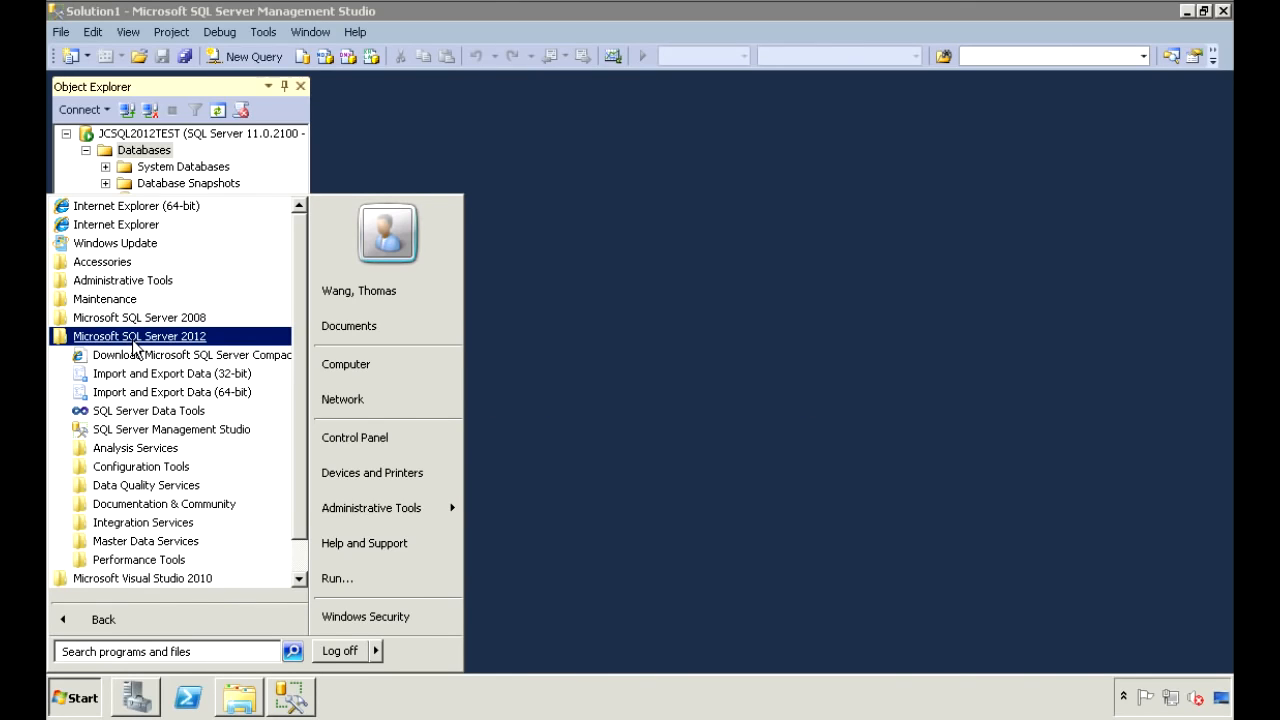
{"action": "left_click", "coordinate": [136, 467]}
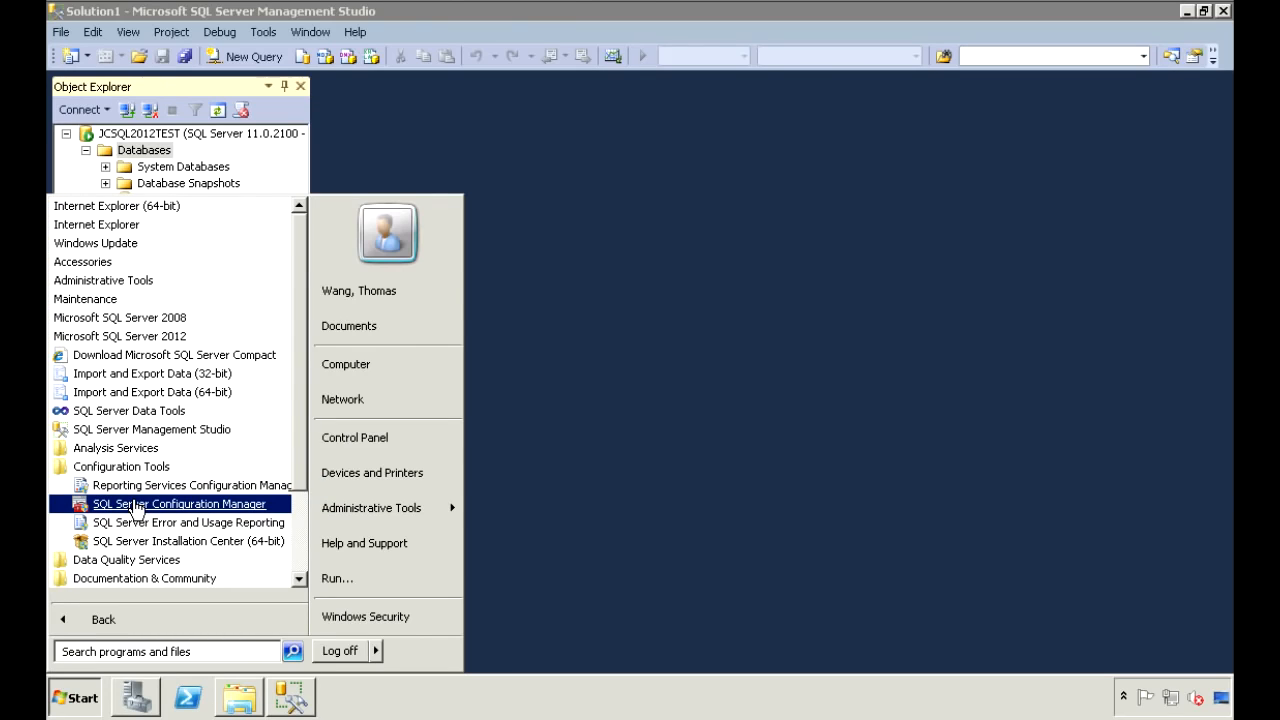
{"action": "left_click", "coordinate": [136, 506]}
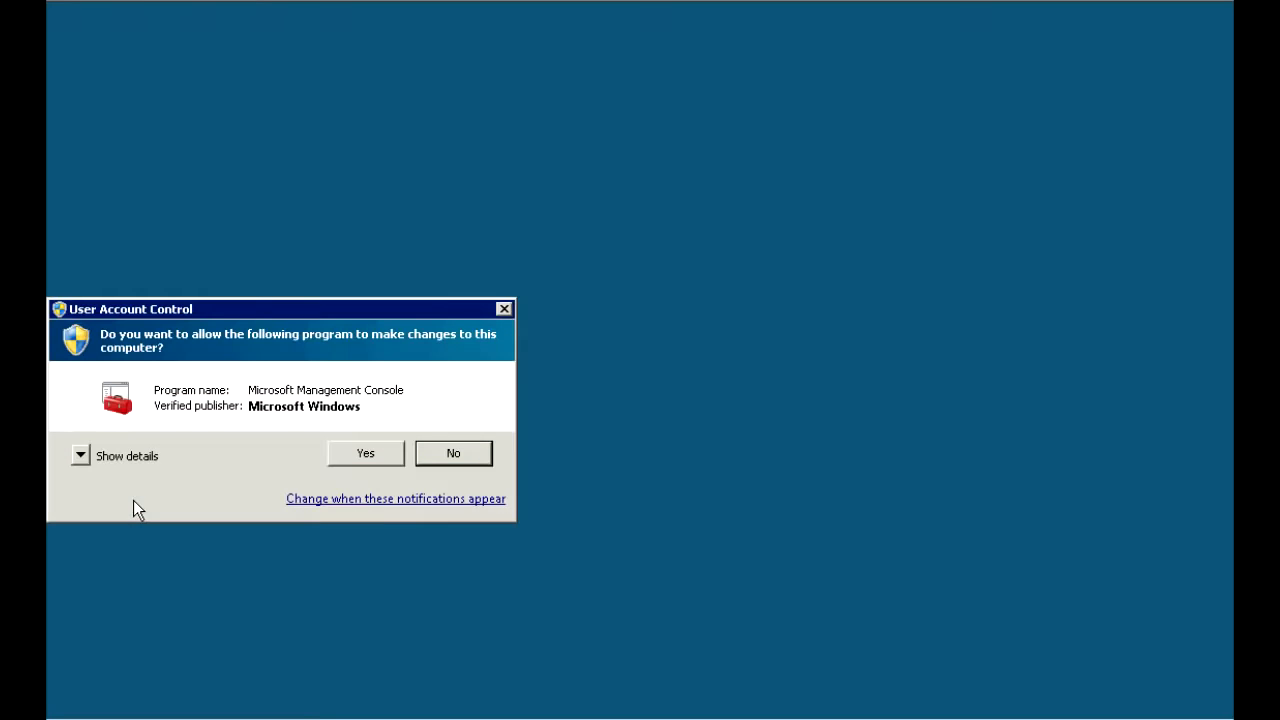
{"action": "left_click", "coordinate": [371, 451]}
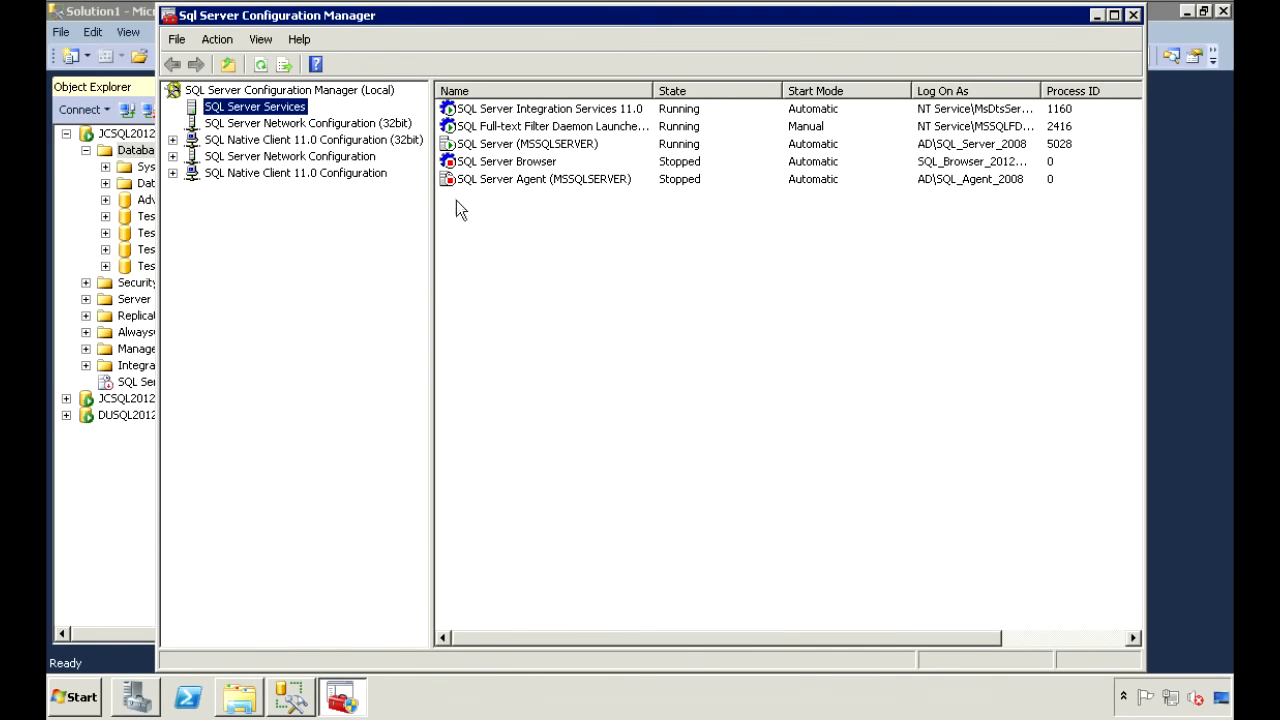
Enable AlwaysOn Availability Groups in SQL Server (MSSQLSERVER) properties, apply it and acknowledge the restart warning.
{"action": "right_click", "coordinate": [486, 147]}
{"action": "left_click", "coordinate": [535, 256]}
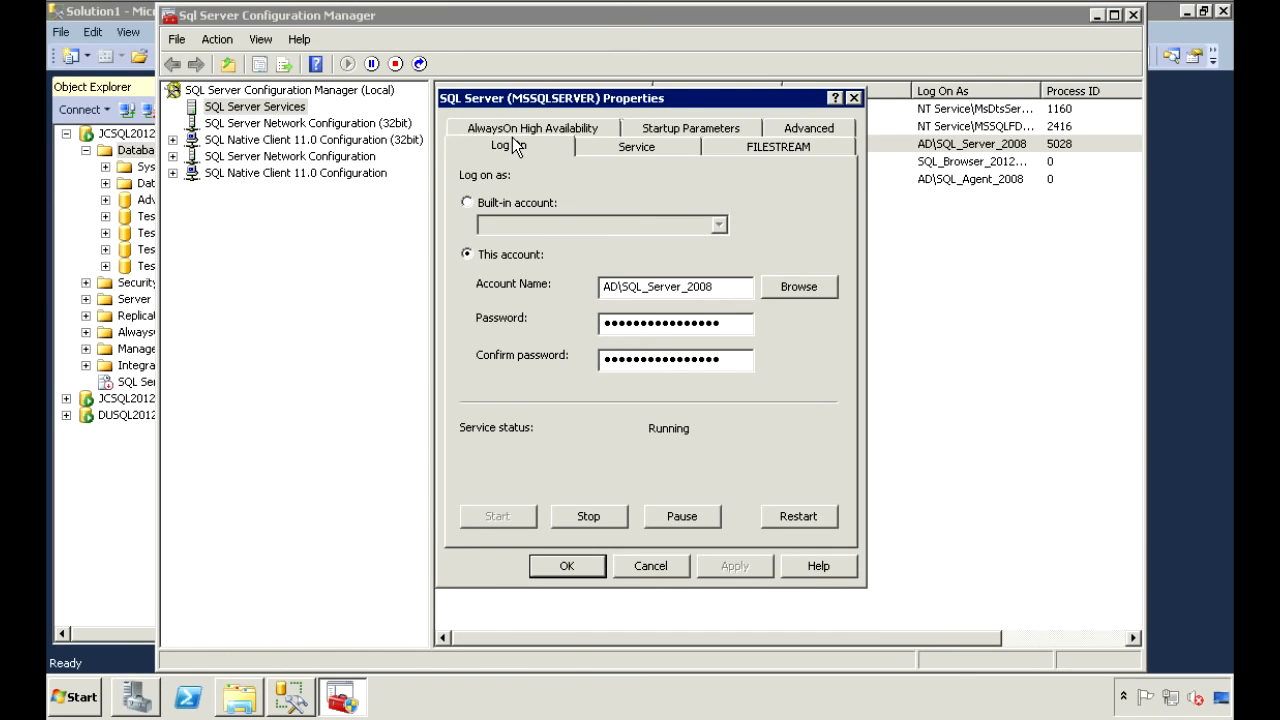
{"action": "left_click", "coordinate": [514, 129]}
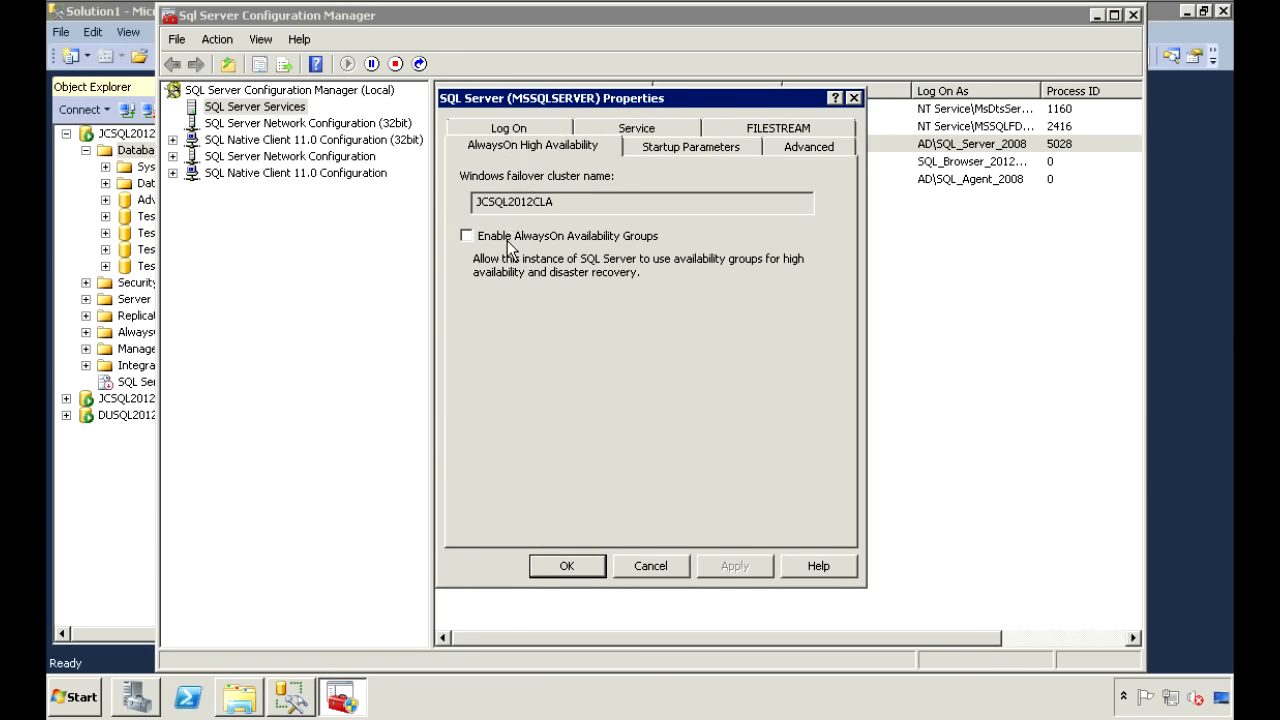
{"action": "left_click", "coordinate": [507, 240]}
{"action": "left_click", "coordinate": [732, 566]}
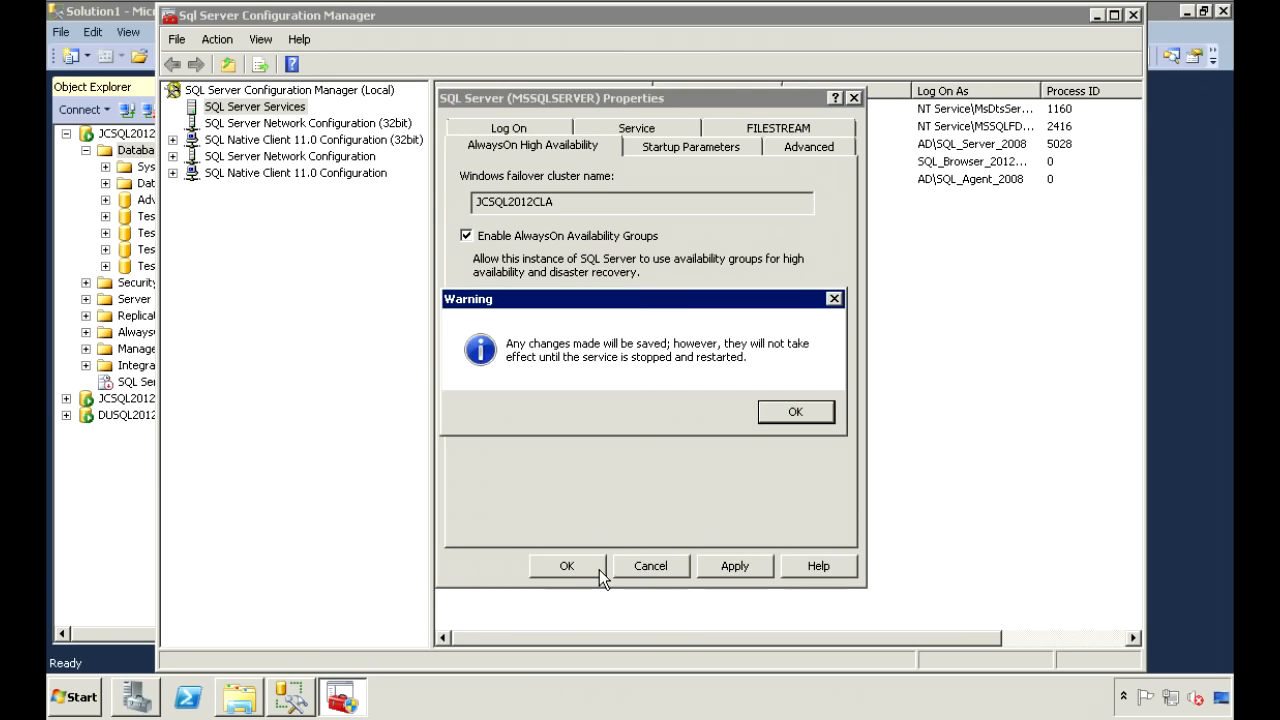
{"action": "left_click", "coordinate": [787, 408]}
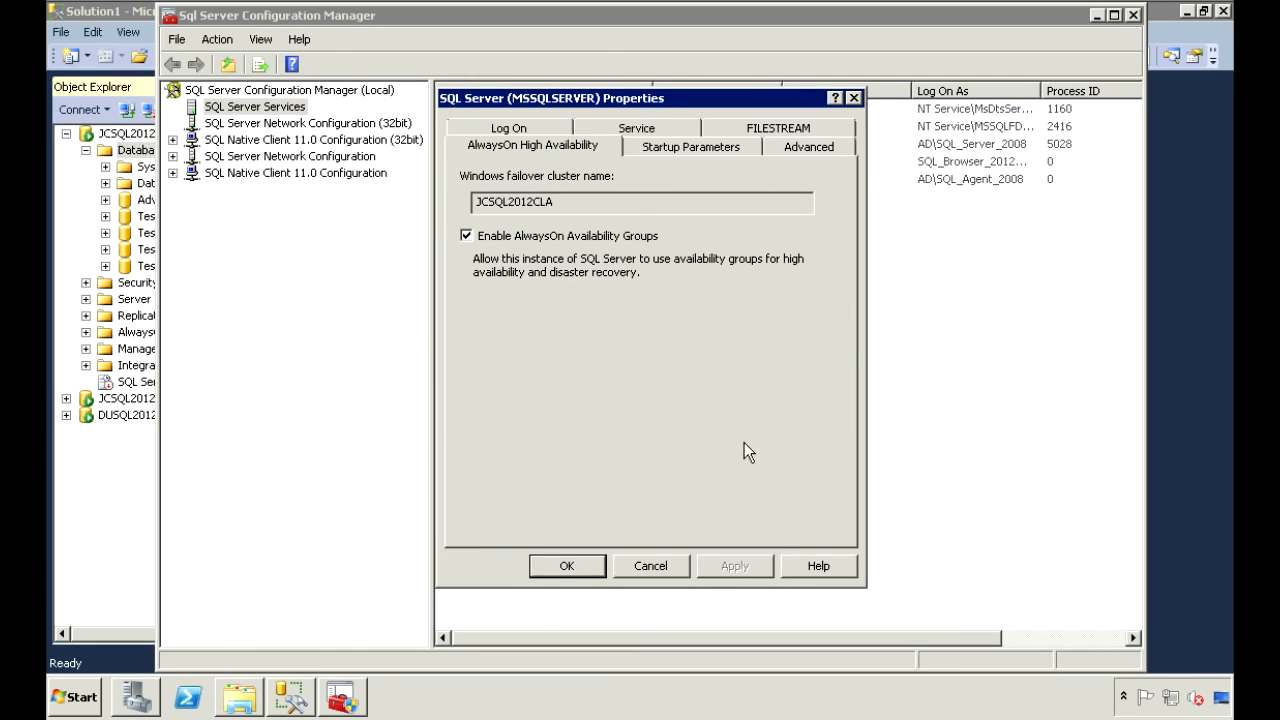
{"action": "left_click", "coordinate": [573, 564]}
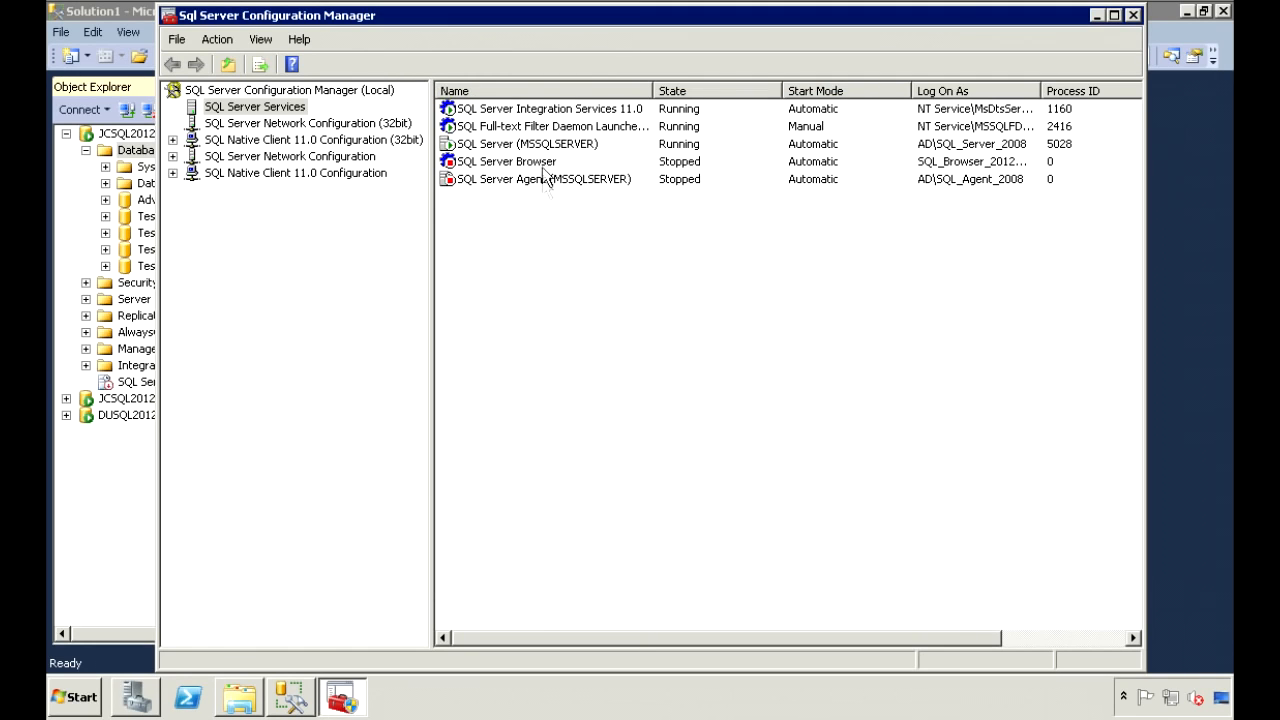
Restart the SQL Server (MSSQLSERVER) service, then switch back to Management Studio.
{"action": "left_click", "coordinate": [539, 144]}
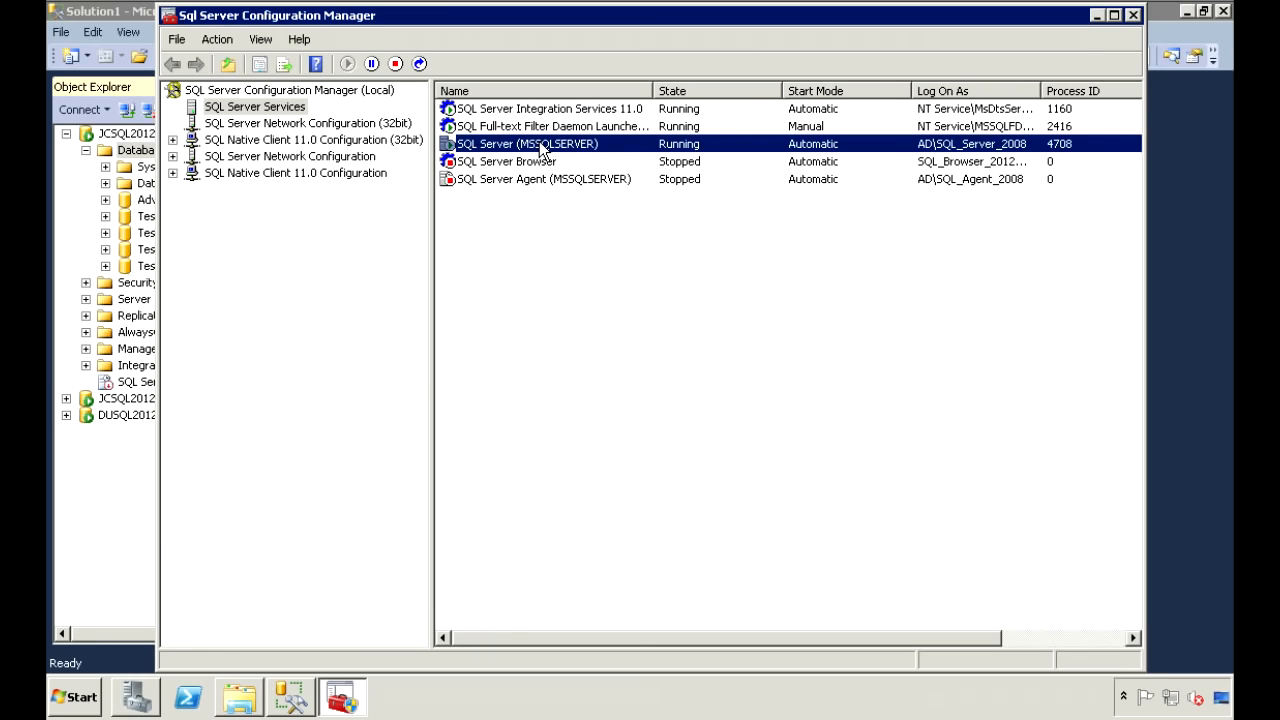
{"action": "right_click", "coordinate": [539, 143]}
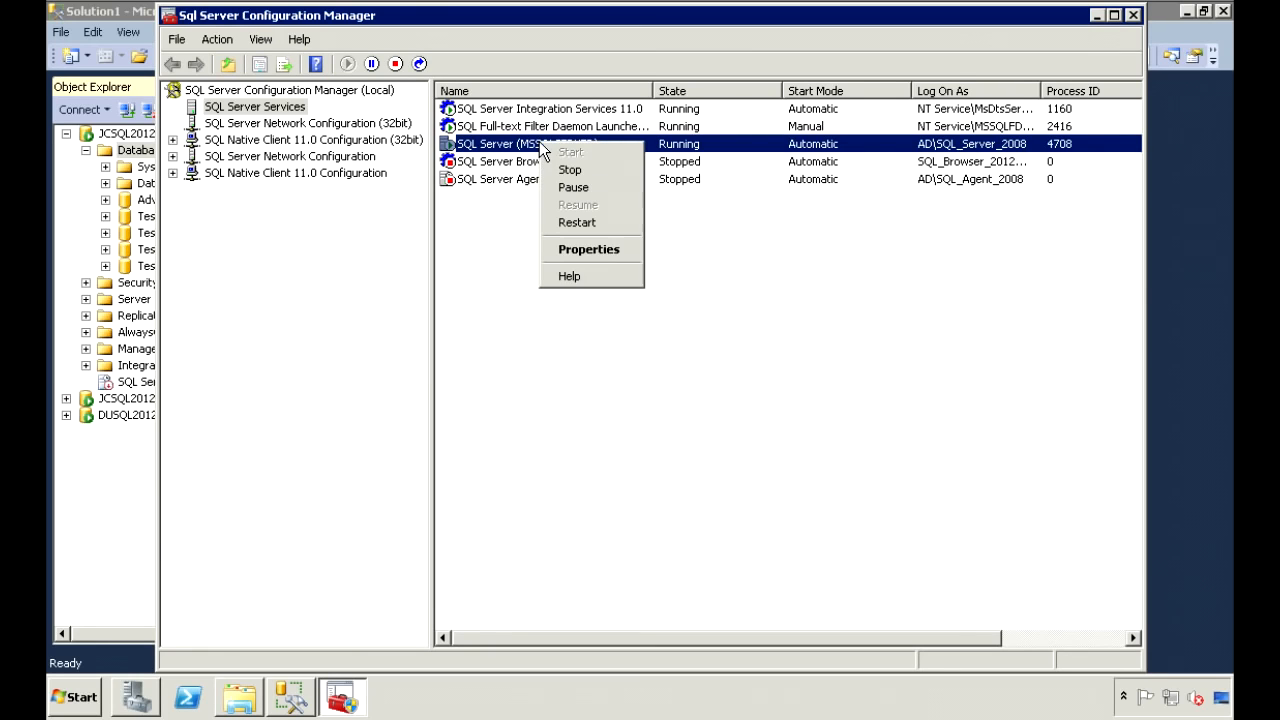
{"action": "left_click", "coordinate": [569, 223]}
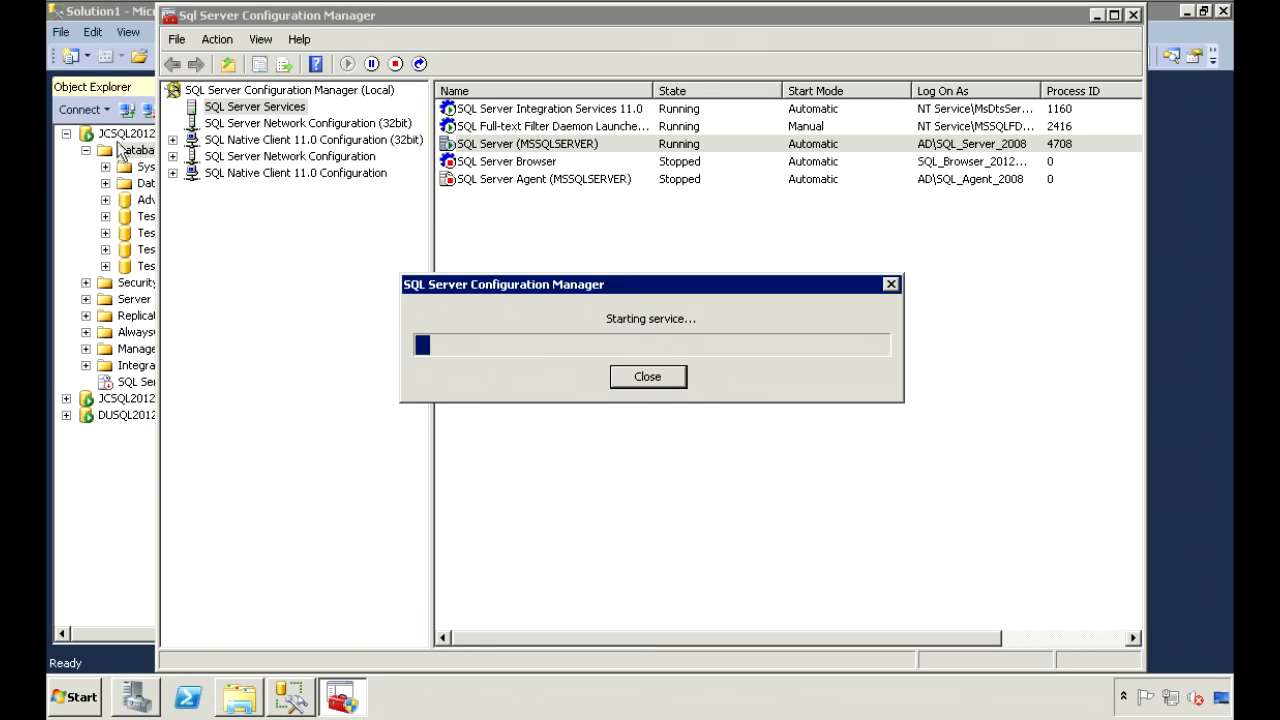
{"action": "left_click", "coordinate": [110, 133]}
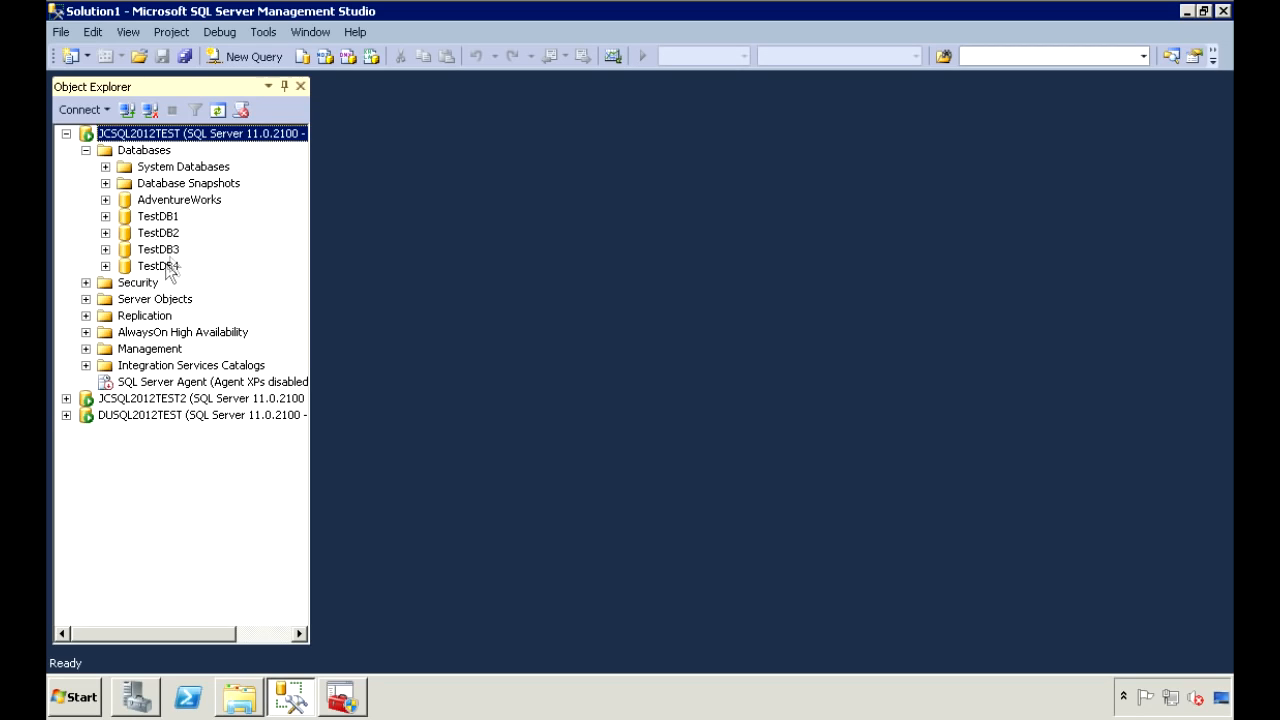
Select the AdventureWorks, TestDB1 and TestDB2 databases in Object Explorer.
{"action": "left_click", "coordinate": [166, 204]}
{"action": "left_click", "coordinate": [171, 217]}
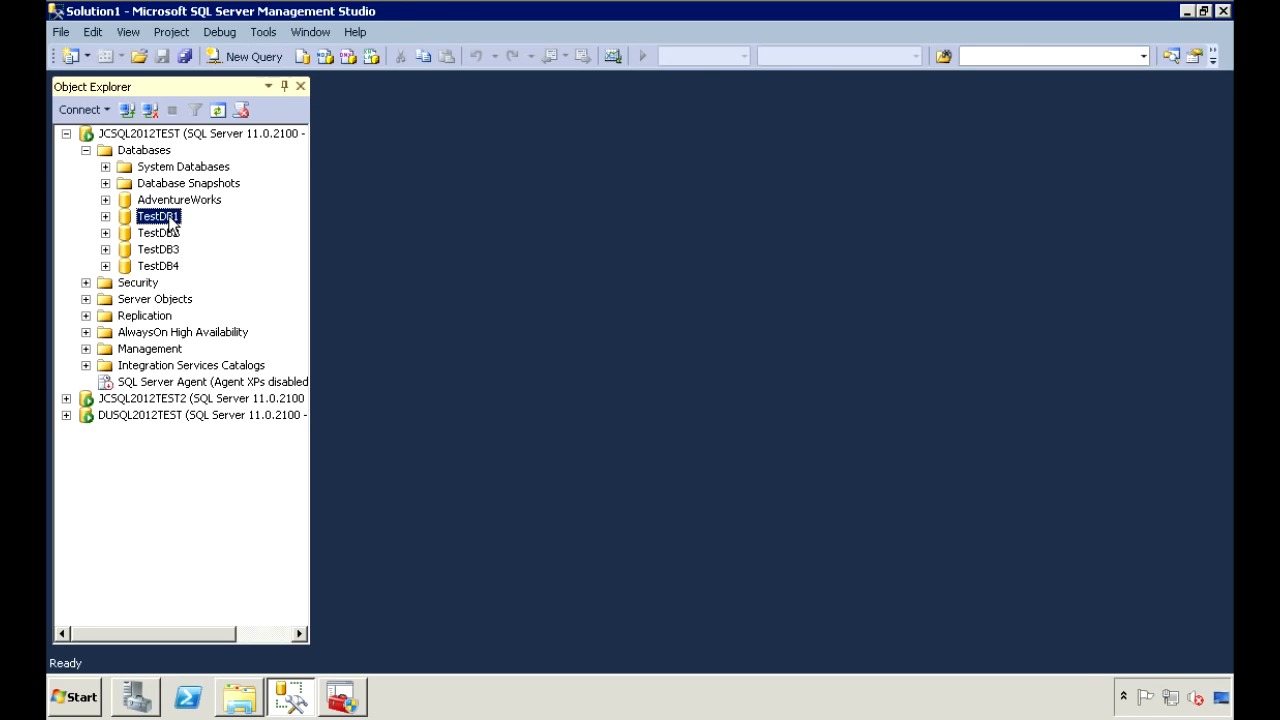
{"action": "left_click", "coordinate": [171, 236]}
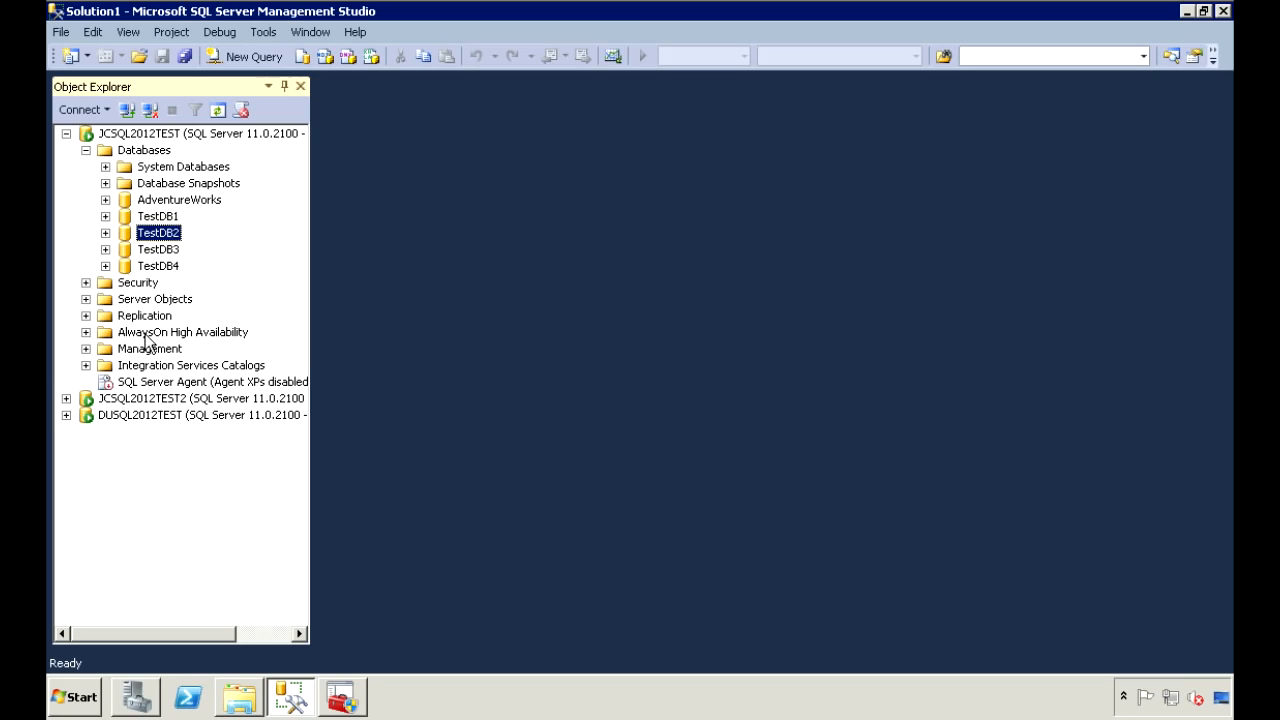
Launch the New Availability Group Wizard from AlwaysOn High Availability > Availability Groups.
{"action": "left_click", "coordinate": [86, 332]}
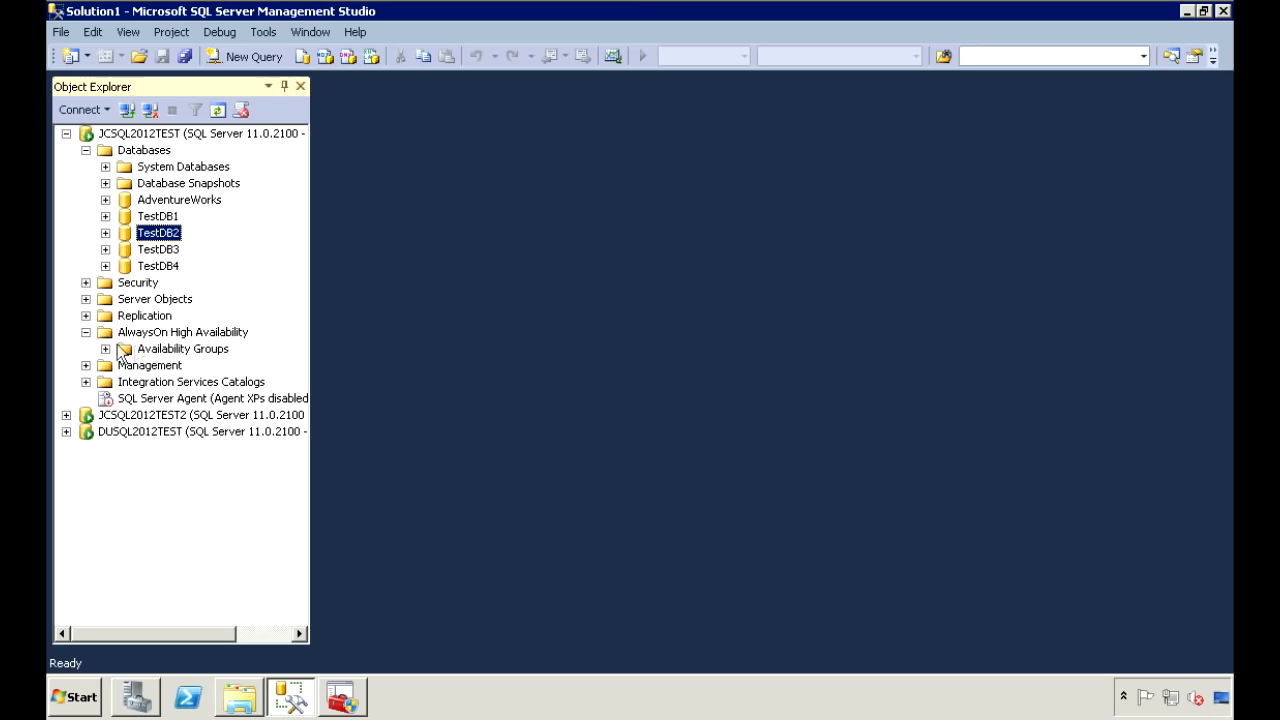
{"action": "right_click", "coordinate": [155, 352]}
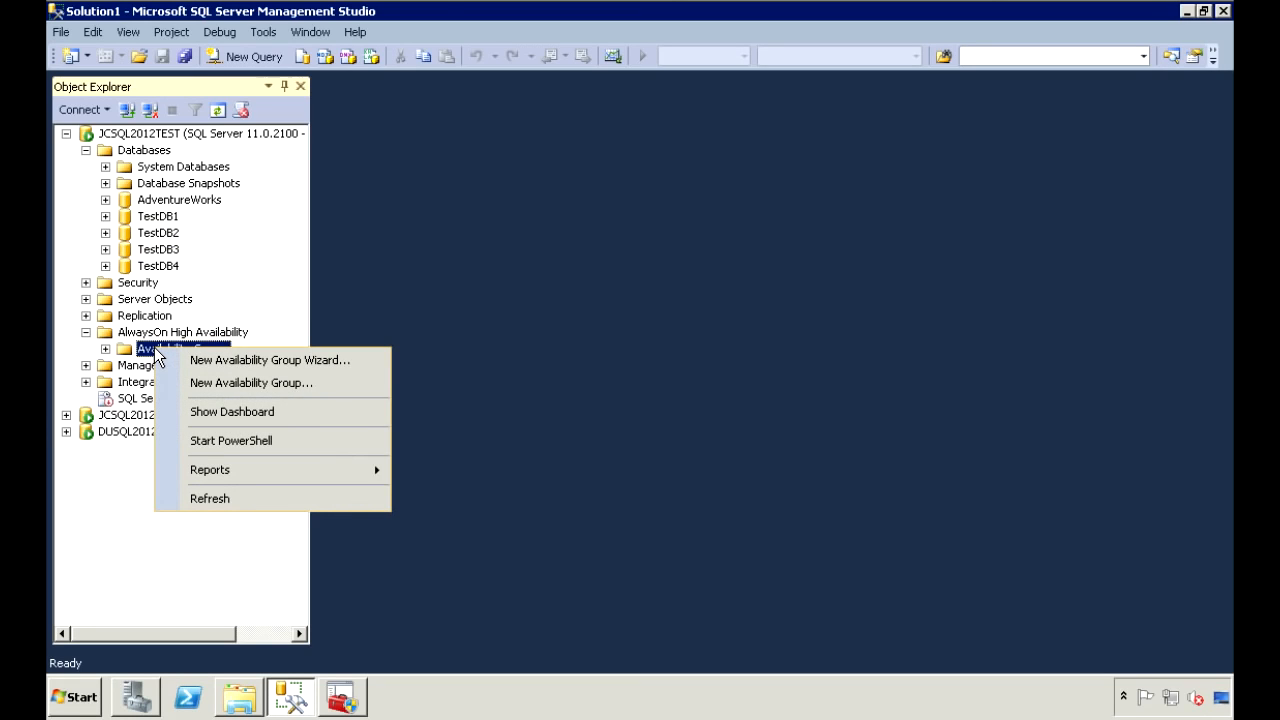
{"action": "left_click", "coordinate": [215, 362]}
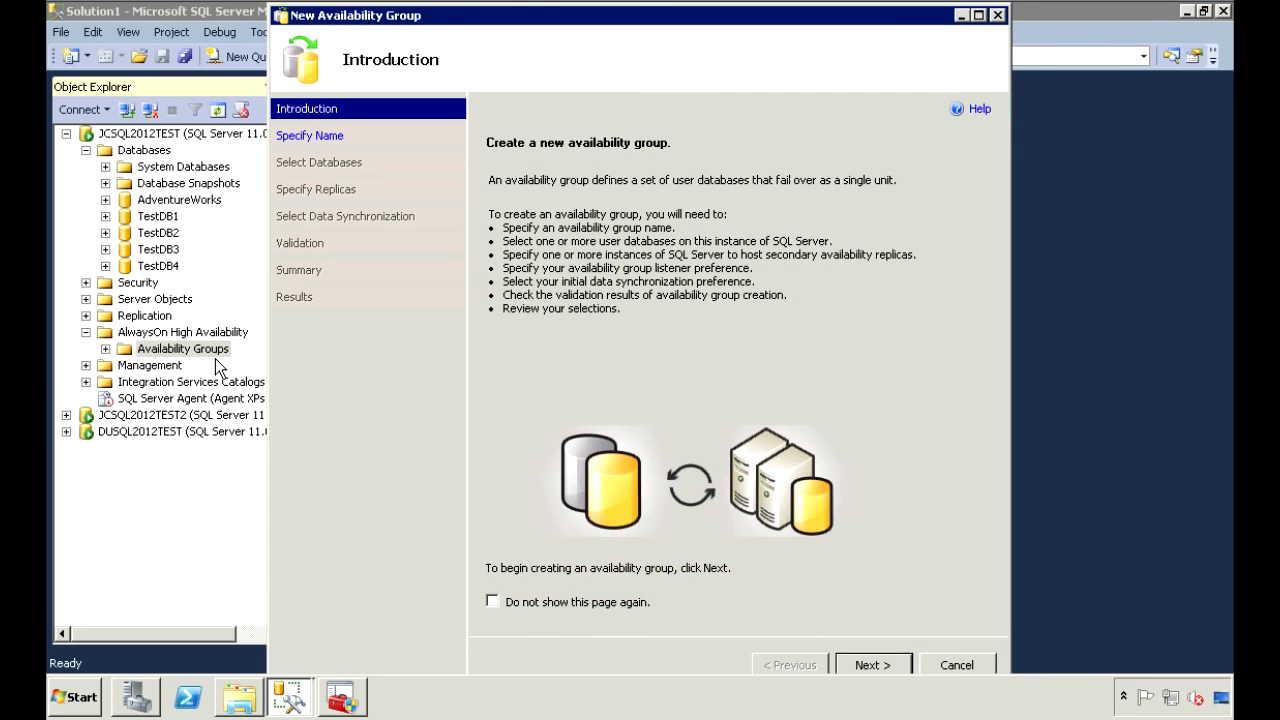
Name the new availability group TestGroup1.
{"action": "left_click", "coordinate": [900, 662]}
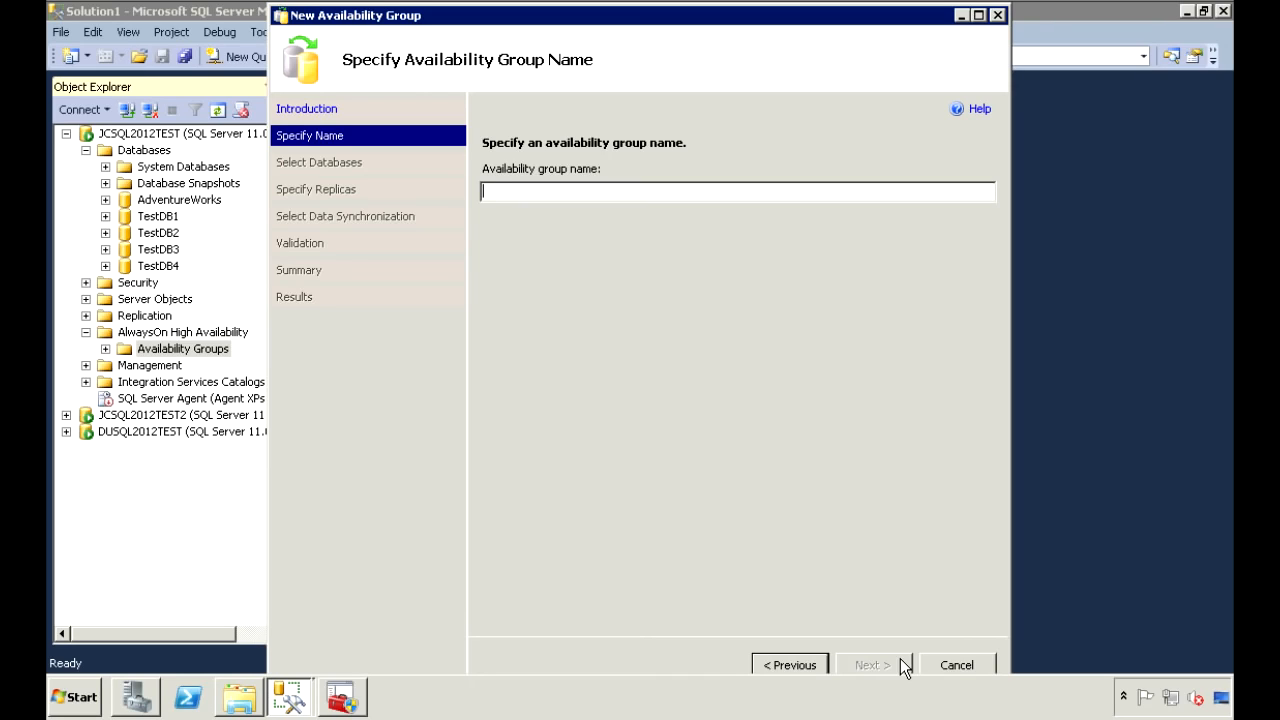
{"action": "type", "text": "TestGroup1"}
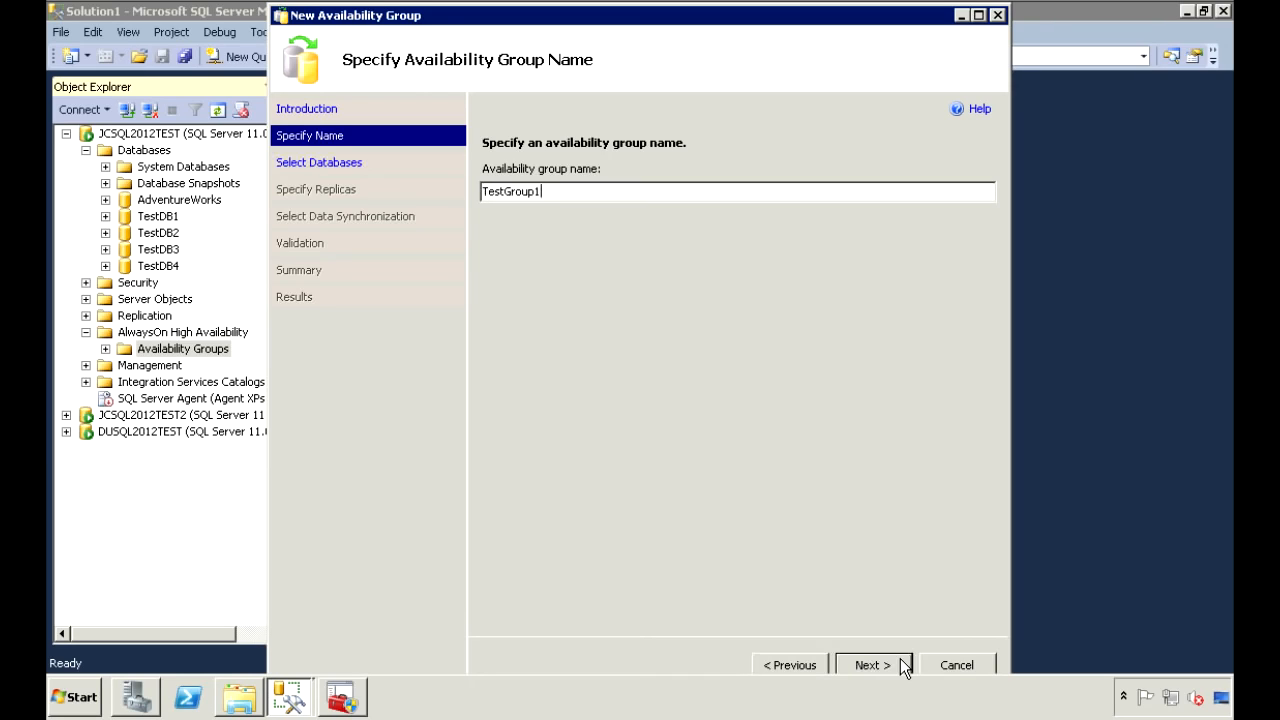
{"action": "left_click", "coordinate": [904, 667]}
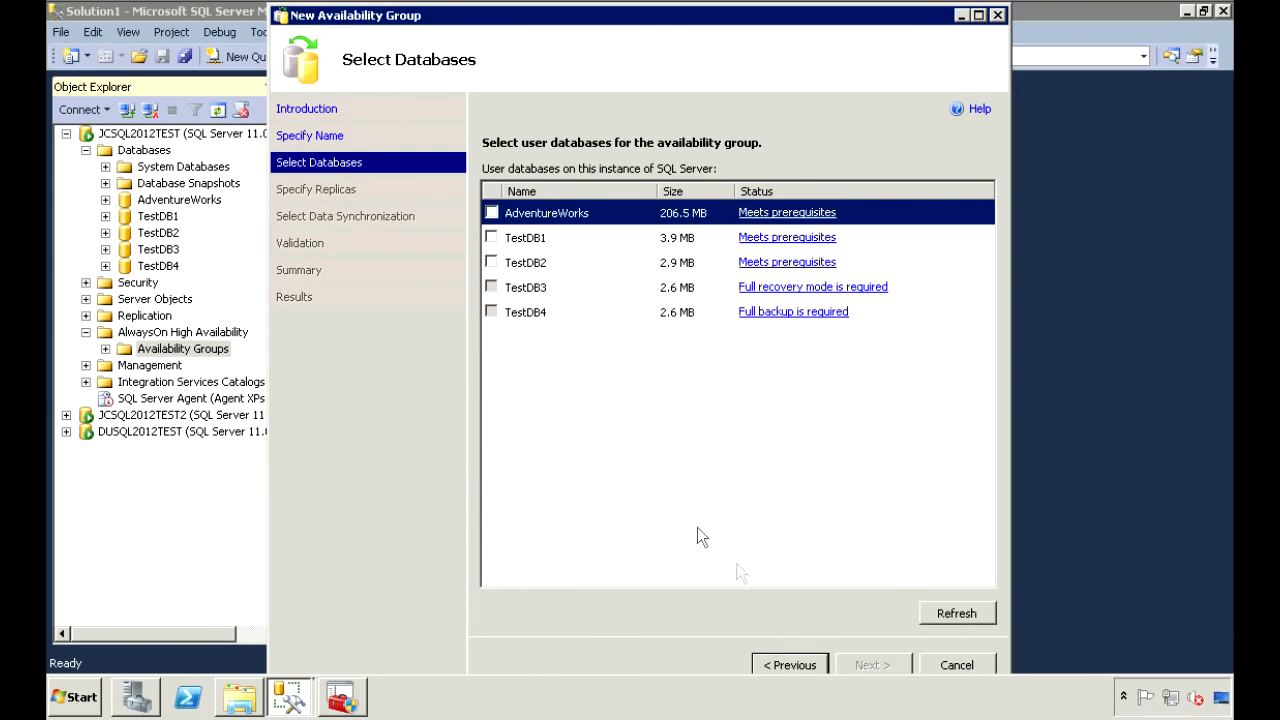
Include AdventureWorks, TestDB1 and TestDB2 in the group.
{"action": "left_click", "coordinate": [490, 212]}
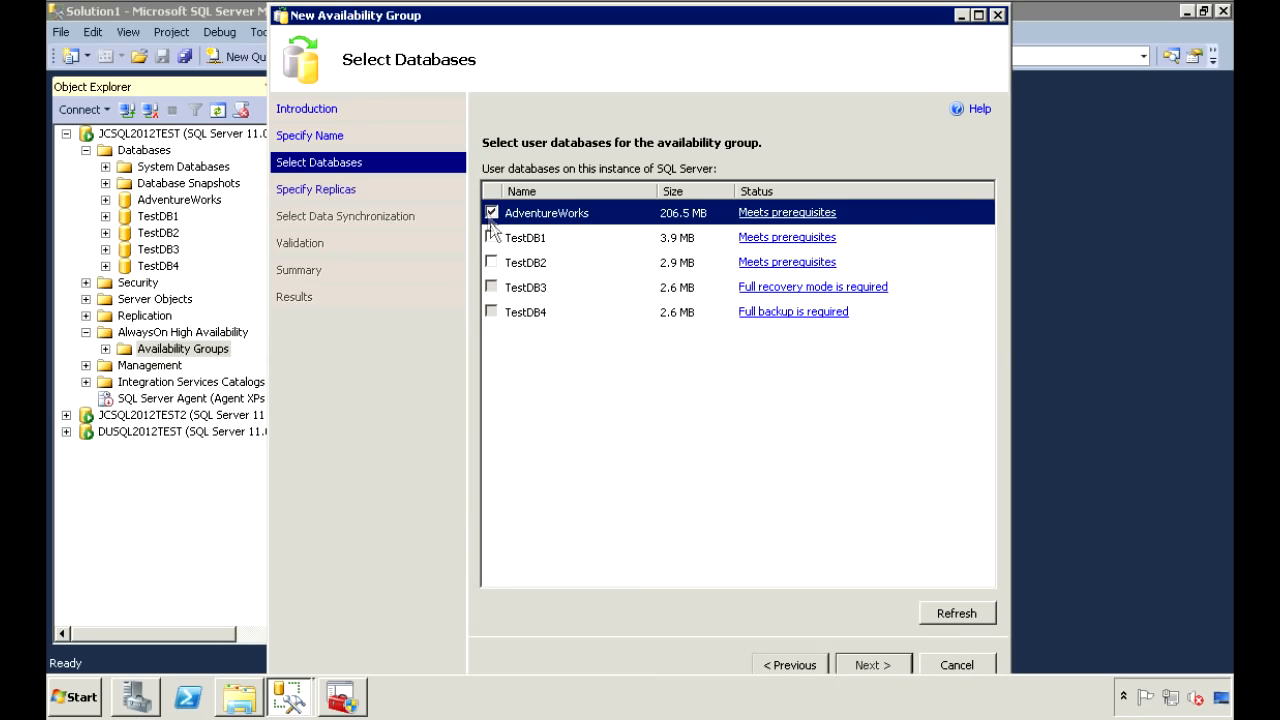
{"action": "left_click", "coordinate": [491, 237]}
{"action": "left_click", "coordinate": [491, 262]}
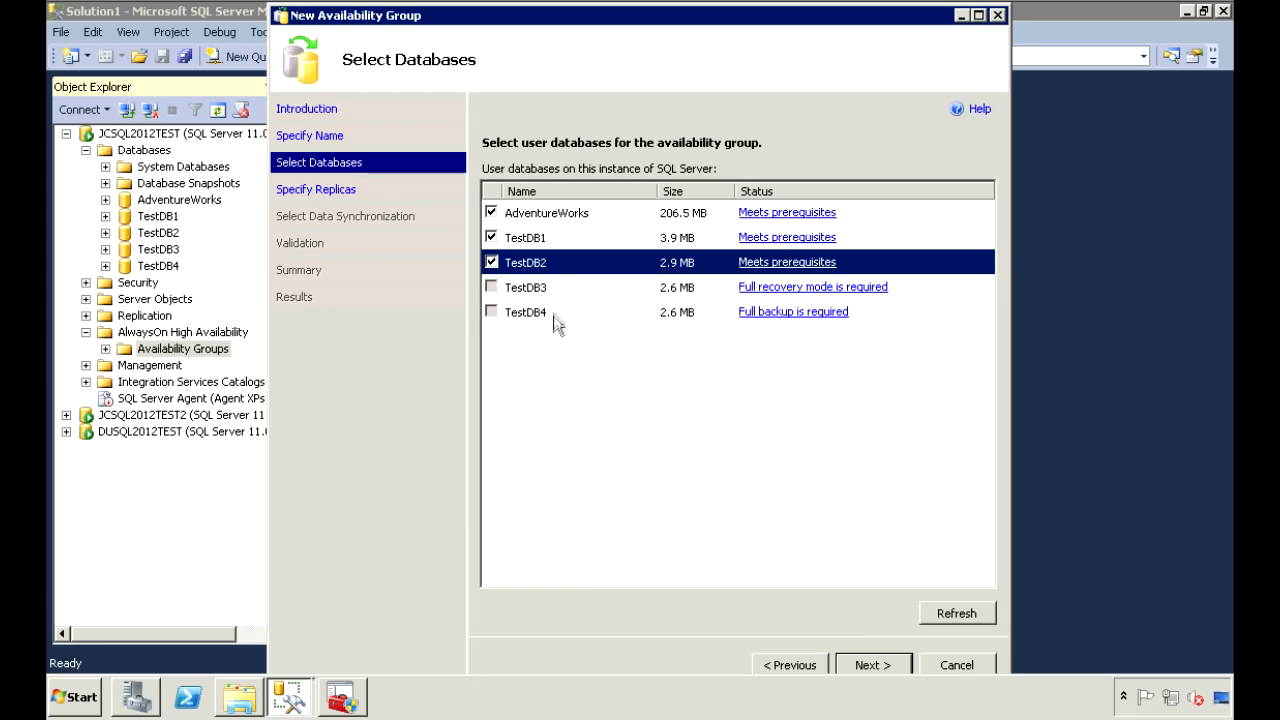
Try adding TestDB3 and TestDB4, note their unmet full recovery and full backup requirements, and continue.
{"action": "left_click", "coordinate": [490, 288]}
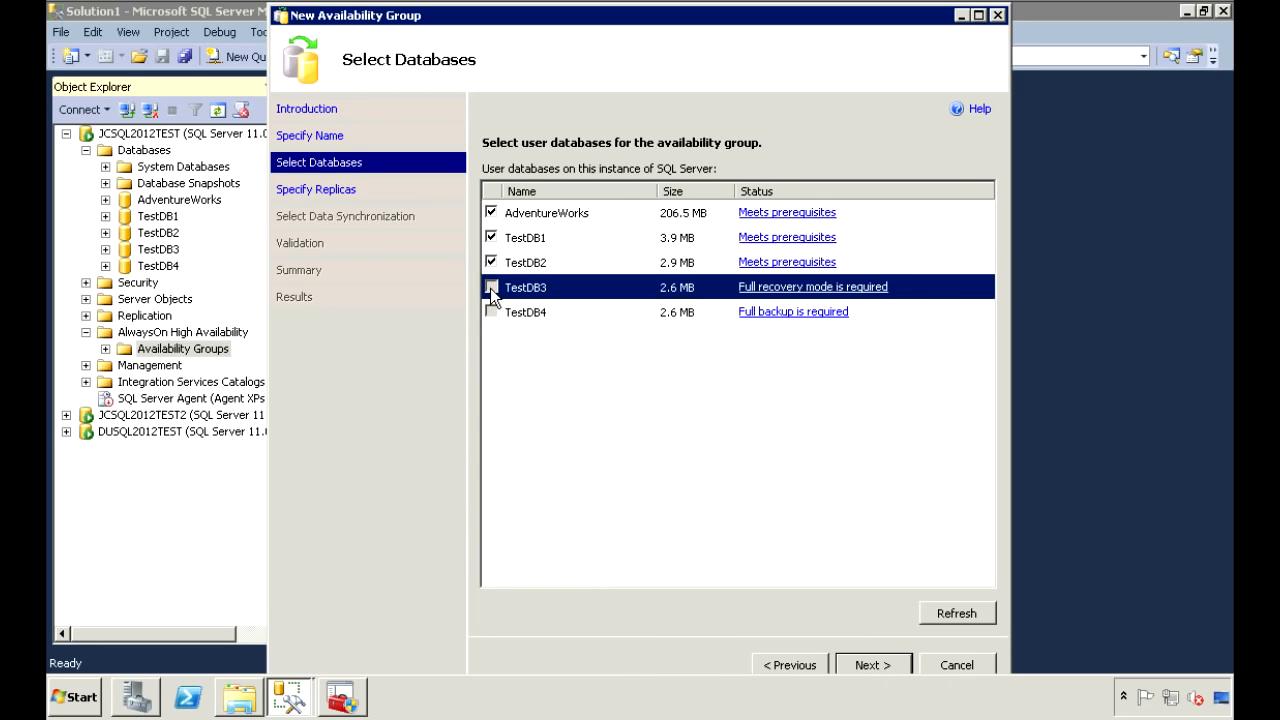
{"action": "left_click", "coordinate": [494, 313]}
{"action": "left_click", "coordinate": [491, 290]}
{"action": "left_click", "coordinate": [490, 312]}
{"action": "left_click", "coordinate": [491, 289]}
{"action": "left_click", "coordinate": [490, 314]}
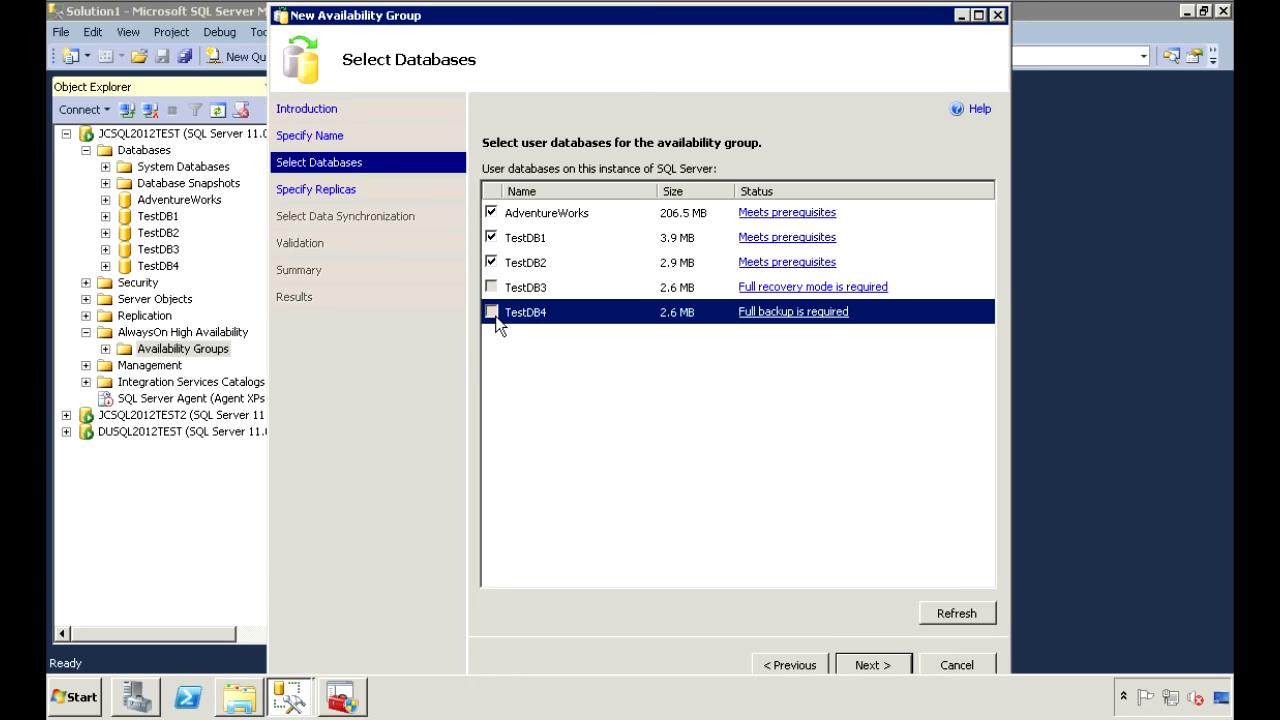
{"action": "left_click", "coordinate": [530, 288]}
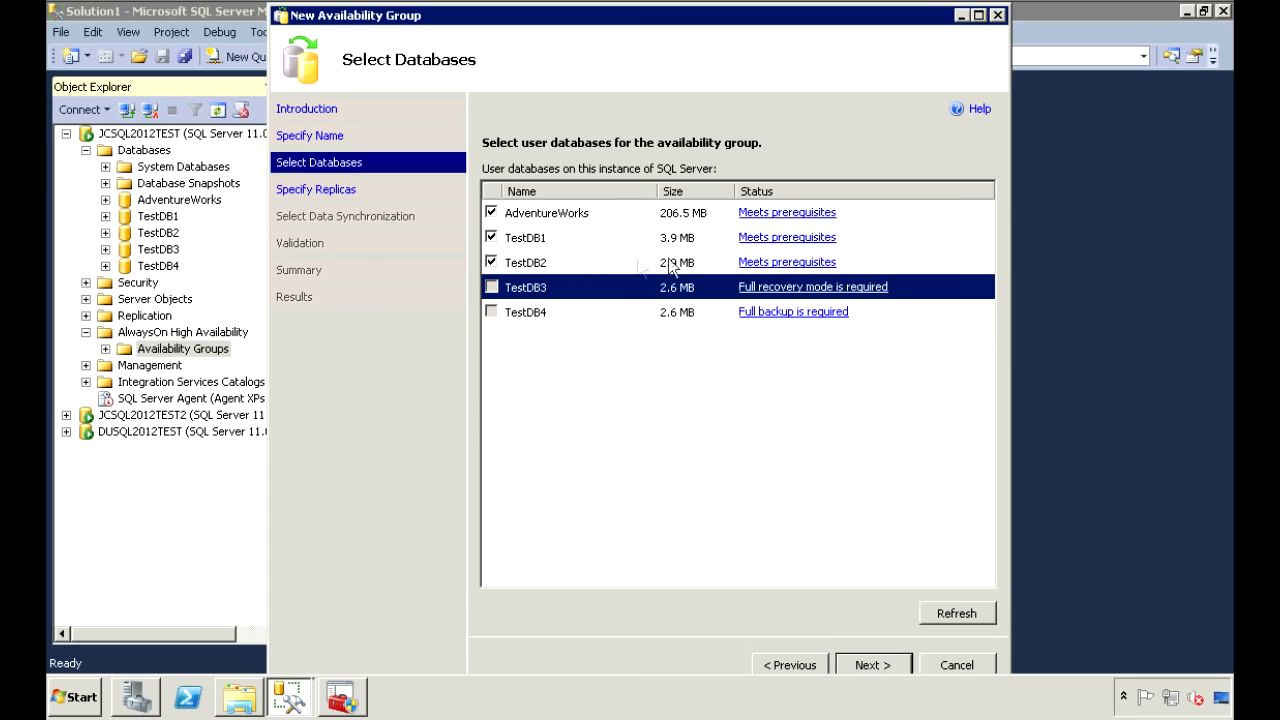
{"action": "left_click", "coordinate": [536, 318]}
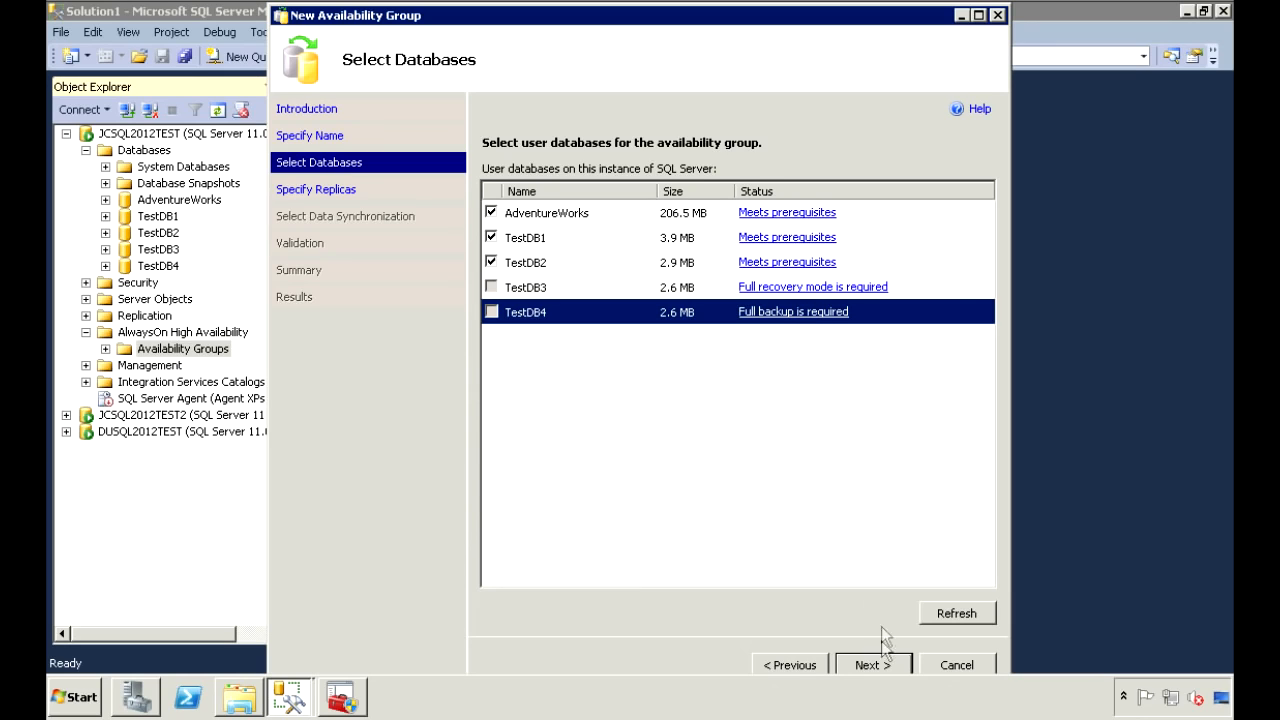
{"action": "left_click", "coordinate": [883, 668]}
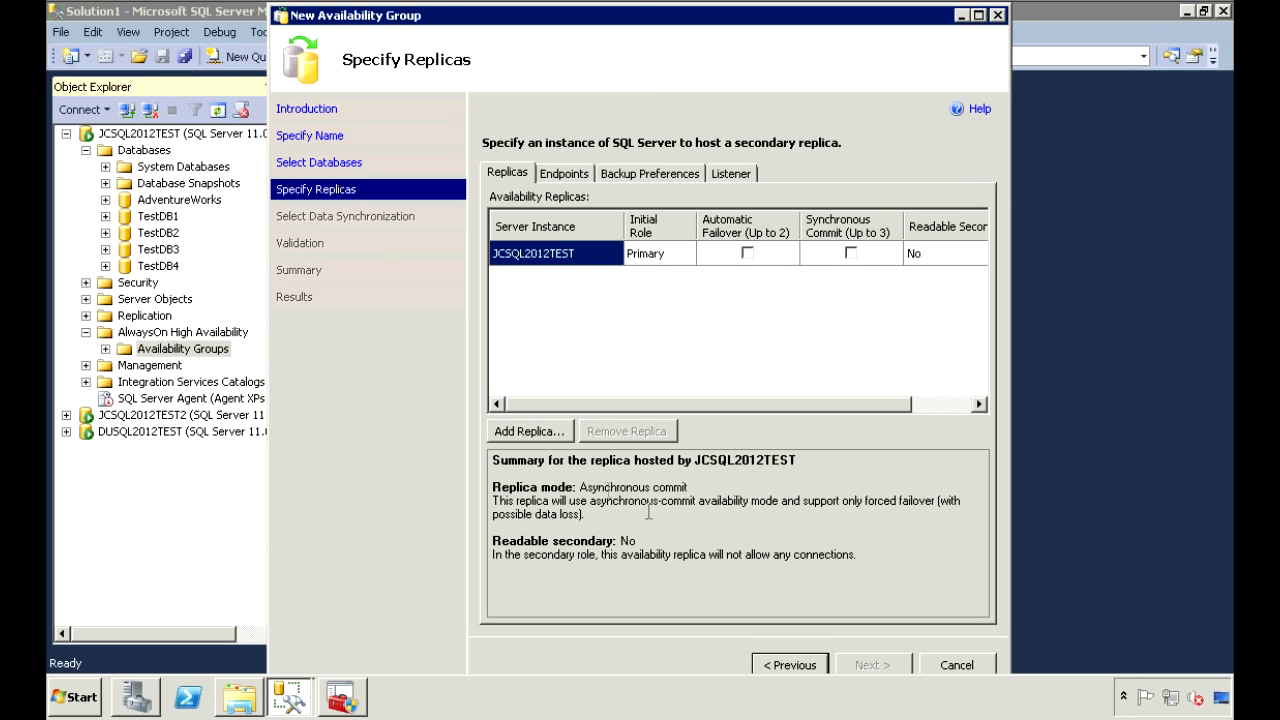
Connect to JCSQL2012TEST2 and DUSQL2012TEST through Add Replica so both join as secondaries.
{"action": "left_click", "coordinate": [520, 423]}
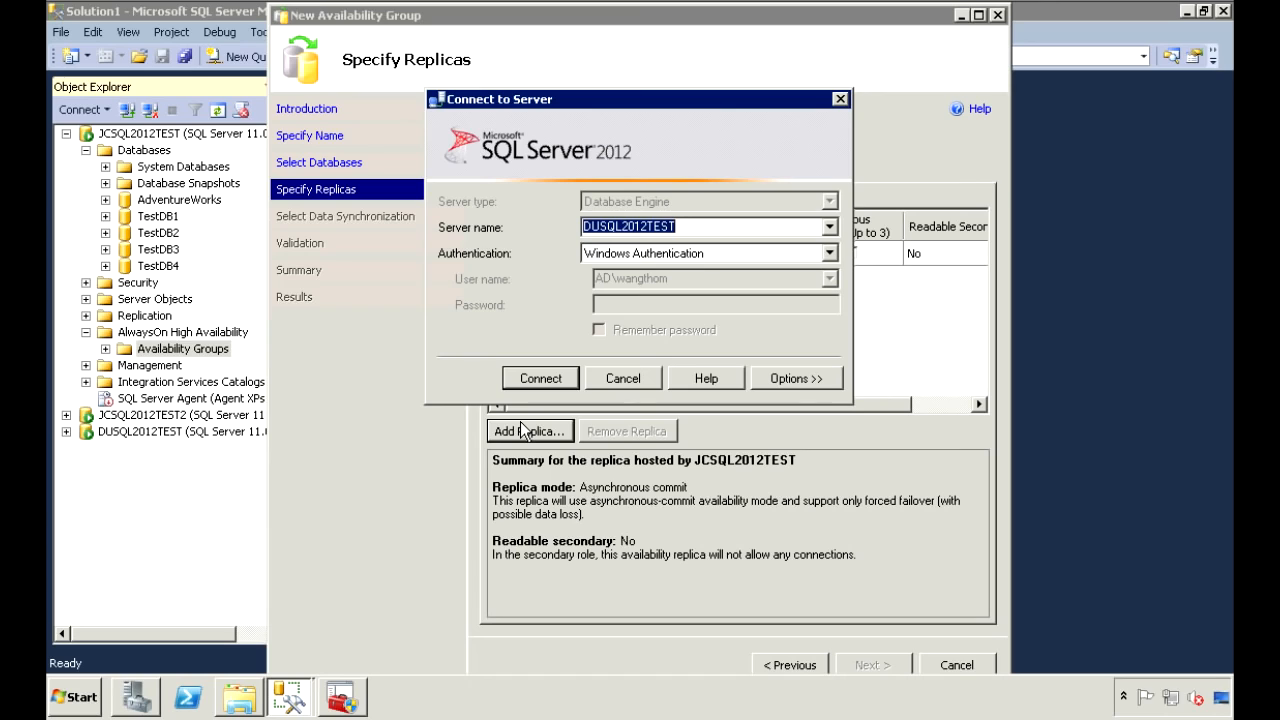
{"action": "type", "text": "JCSQL2012TEST2"}
{"action": "key", "text": "Return"}
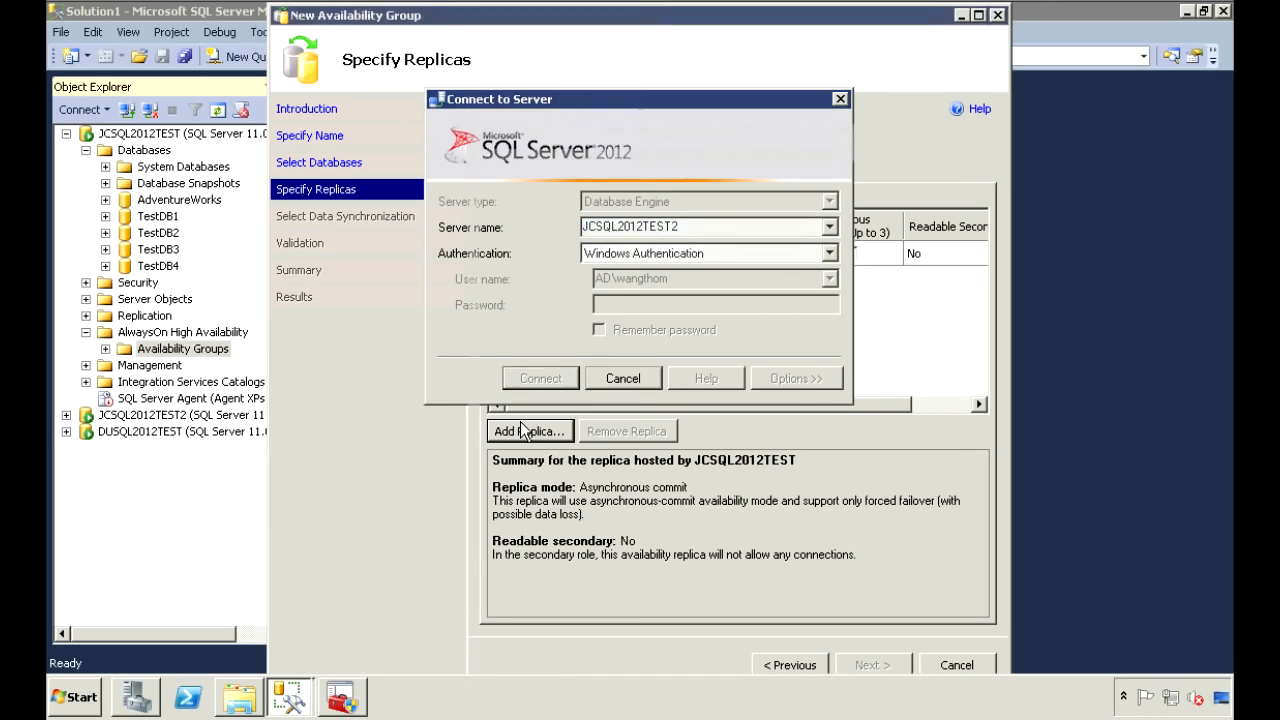
{"action": "left_click", "coordinate": [533, 433]}
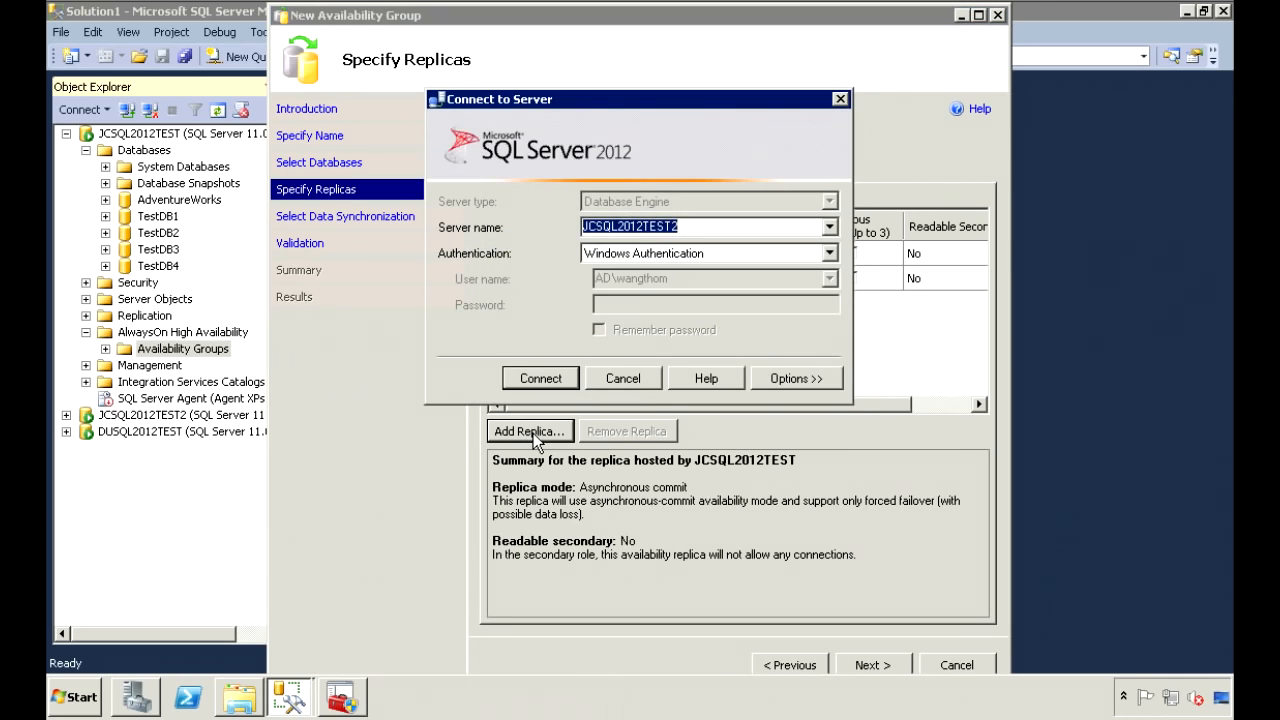
{"action": "key", "text": "Down"}
{"action": "key", "text": "Return"}
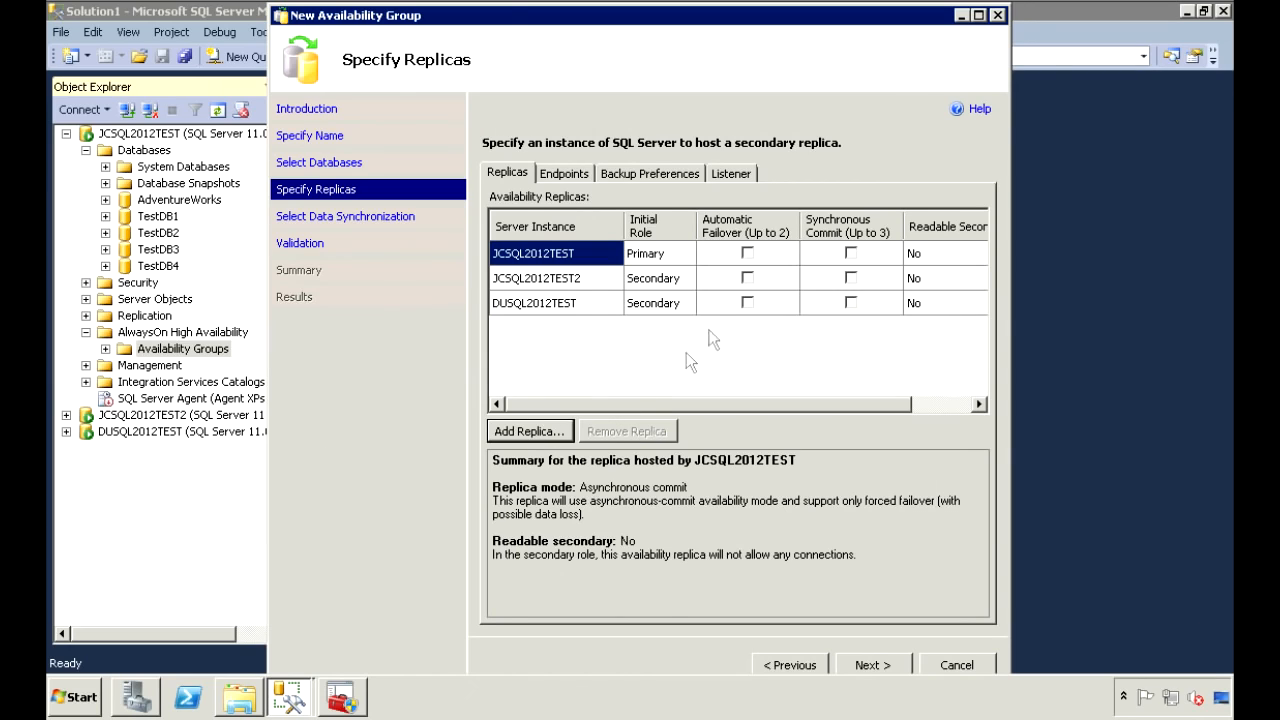
Give JCSQL2012TEST and JCSQL2012TEST2 automatic failover and set their Readable Secondary to Yes.
{"action": "left_click", "coordinate": [747, 253]}
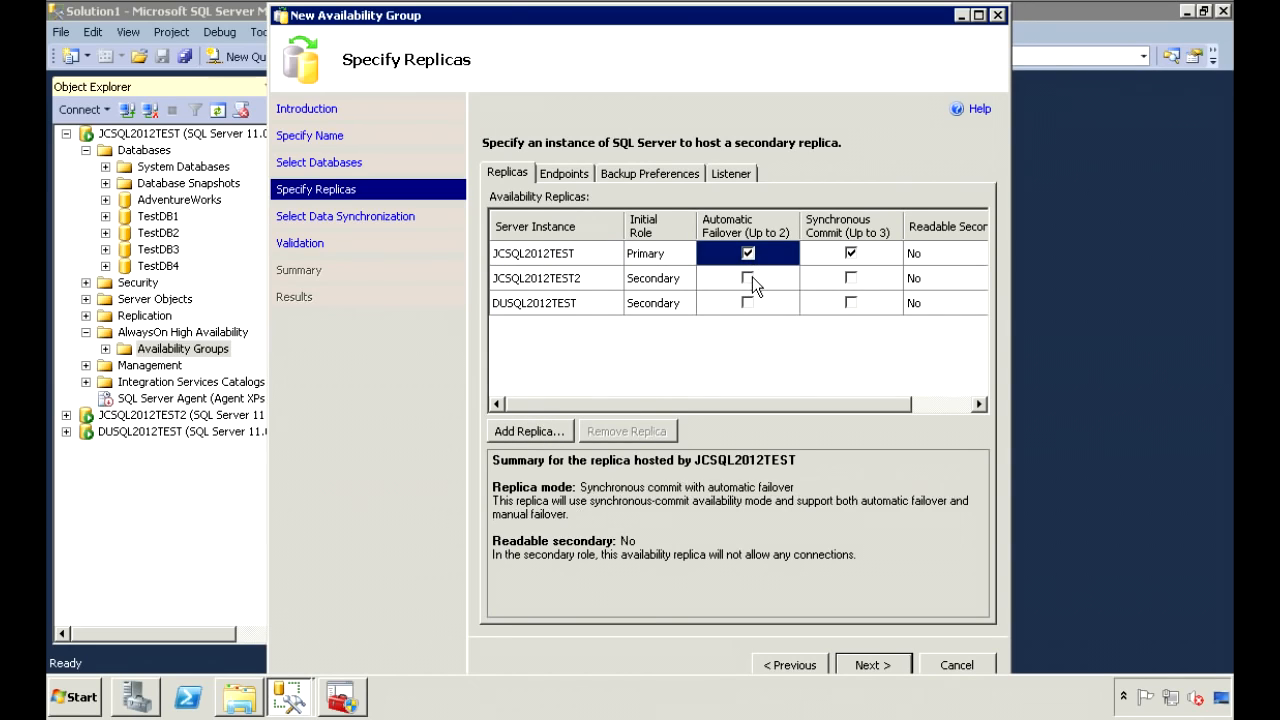
{"action": "left_click", "coordinate": [748, 278]}
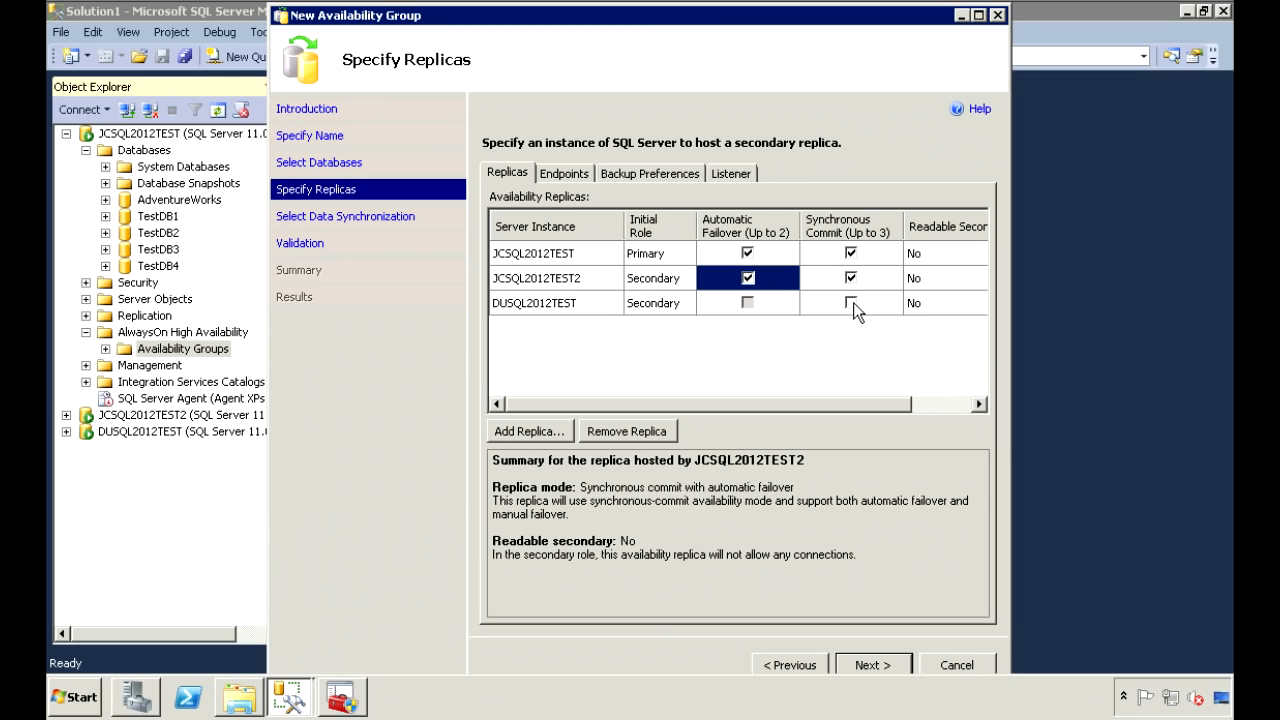
{"action": "left_click", "coordinate": [930, 256]}
{"action": "left_click", "coordinate": [930, 256]}
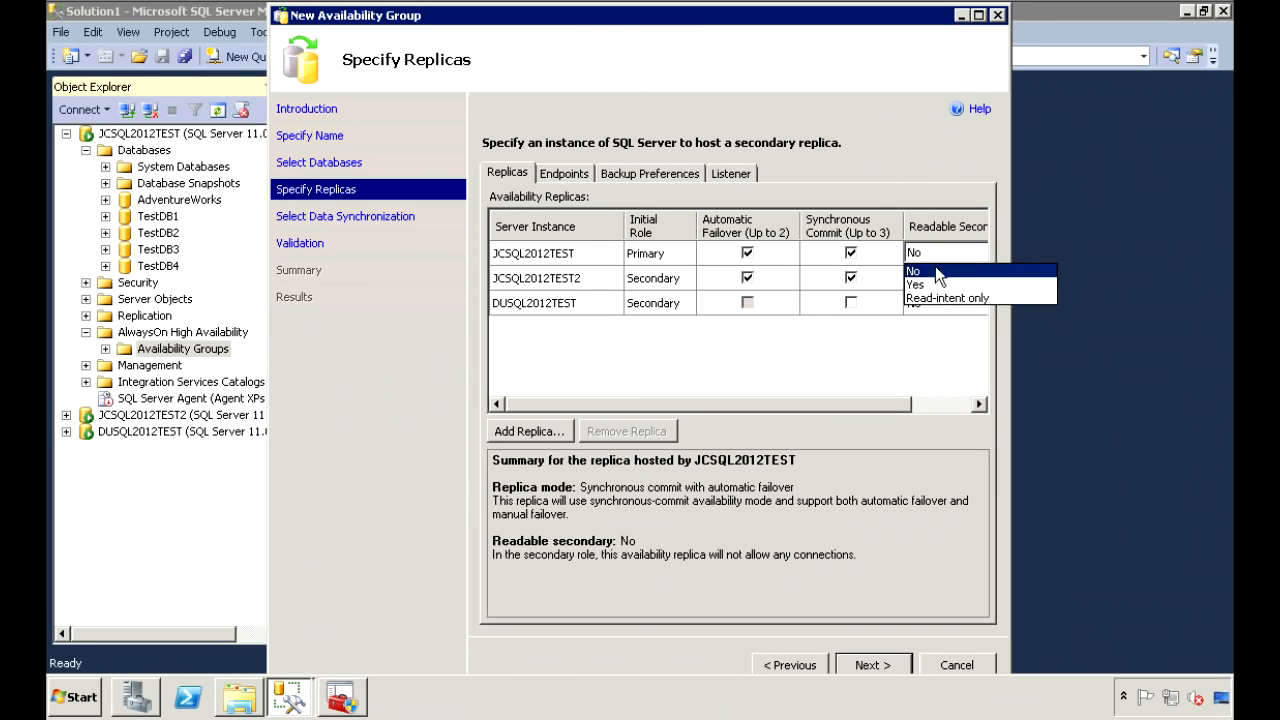
{"action": "left_click", "coordinate": [937, 285]}
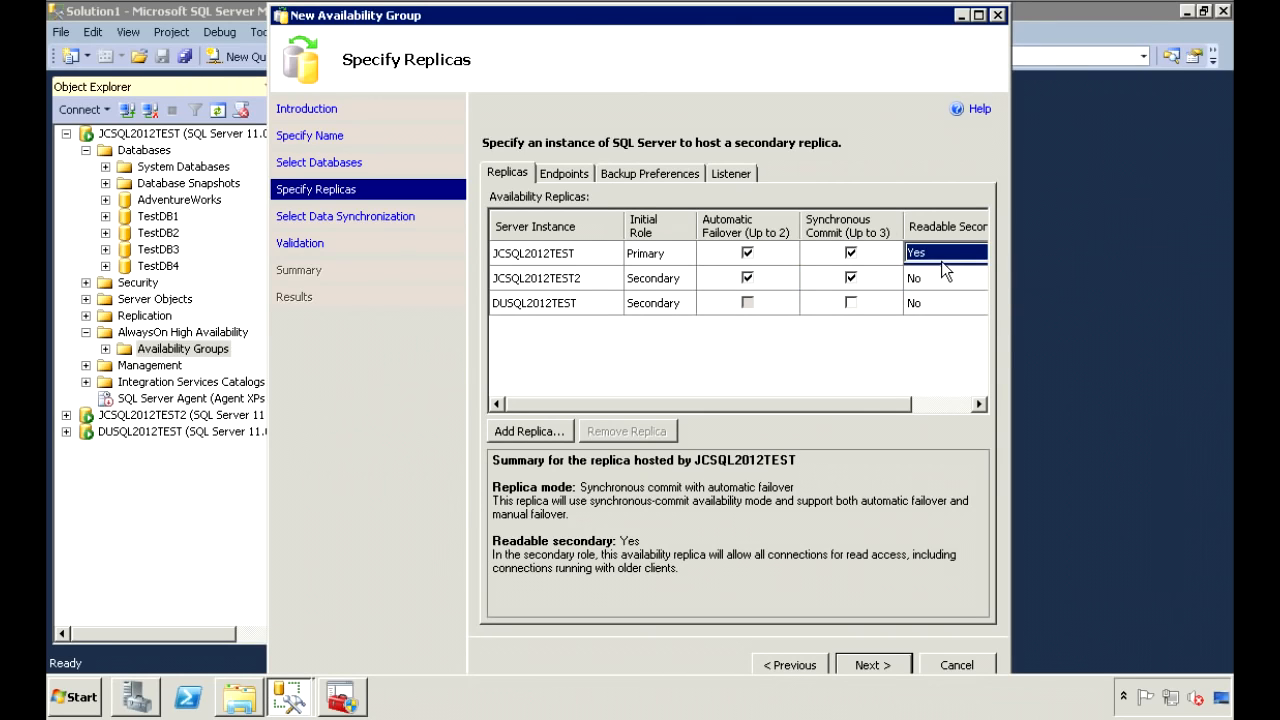
{"action": "left_click", "coordinate": [940, 278]}
{"action": "left_click", "coordinate": [934, 282]}
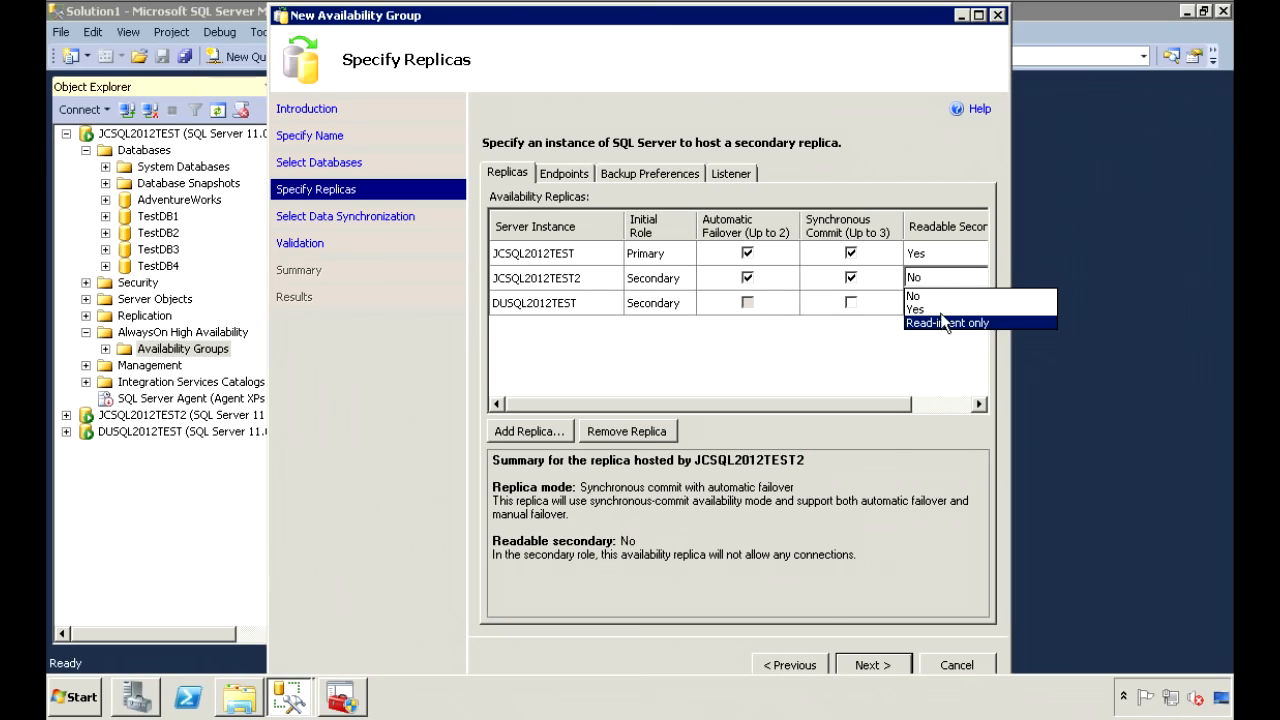
{"action": "left_click", "coordinate": [939, 309]}
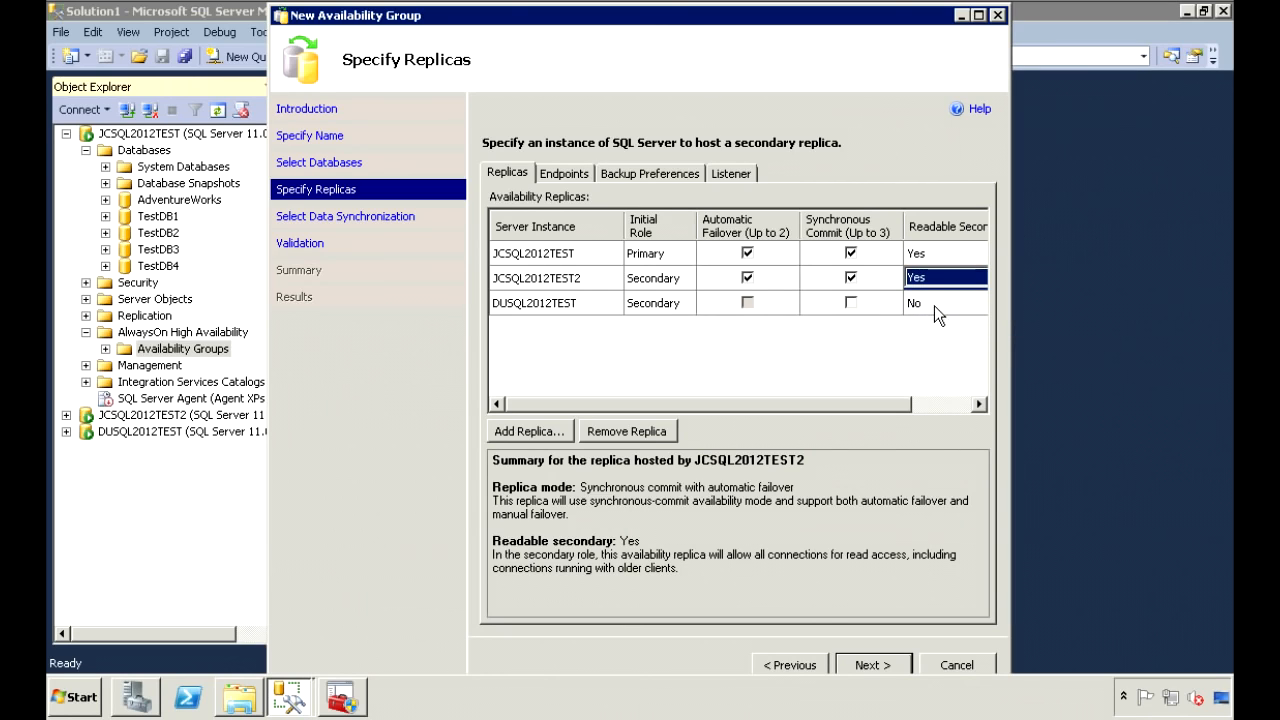
Set DUSQL2012TEST's Readable Secondary to Read-intent only and view the port 5022 endpoints.
{"action": "left_click", "coordinate": [934, 304]}
{"action": "left_click", "coordinate": [934, 305]}
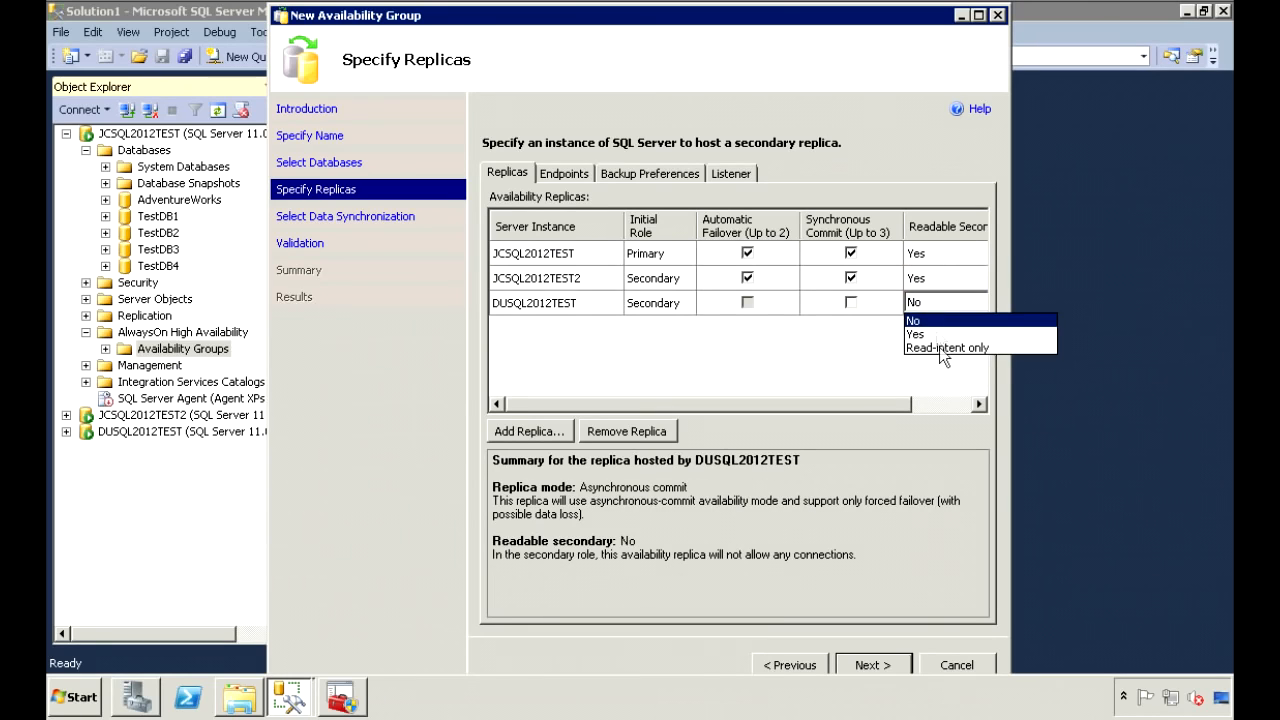
{"action": "left_click", "coordinate": [940, 347]}
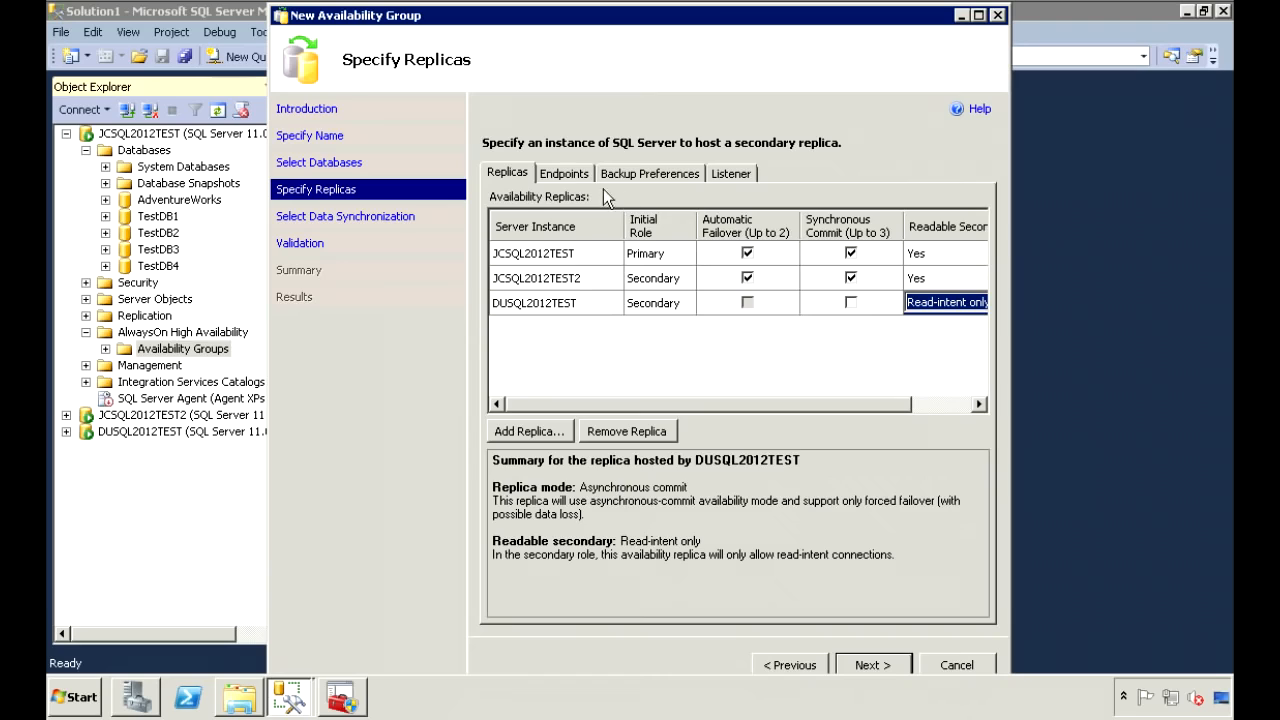
{"action": "left_click", "coordinate": [566, 174]}
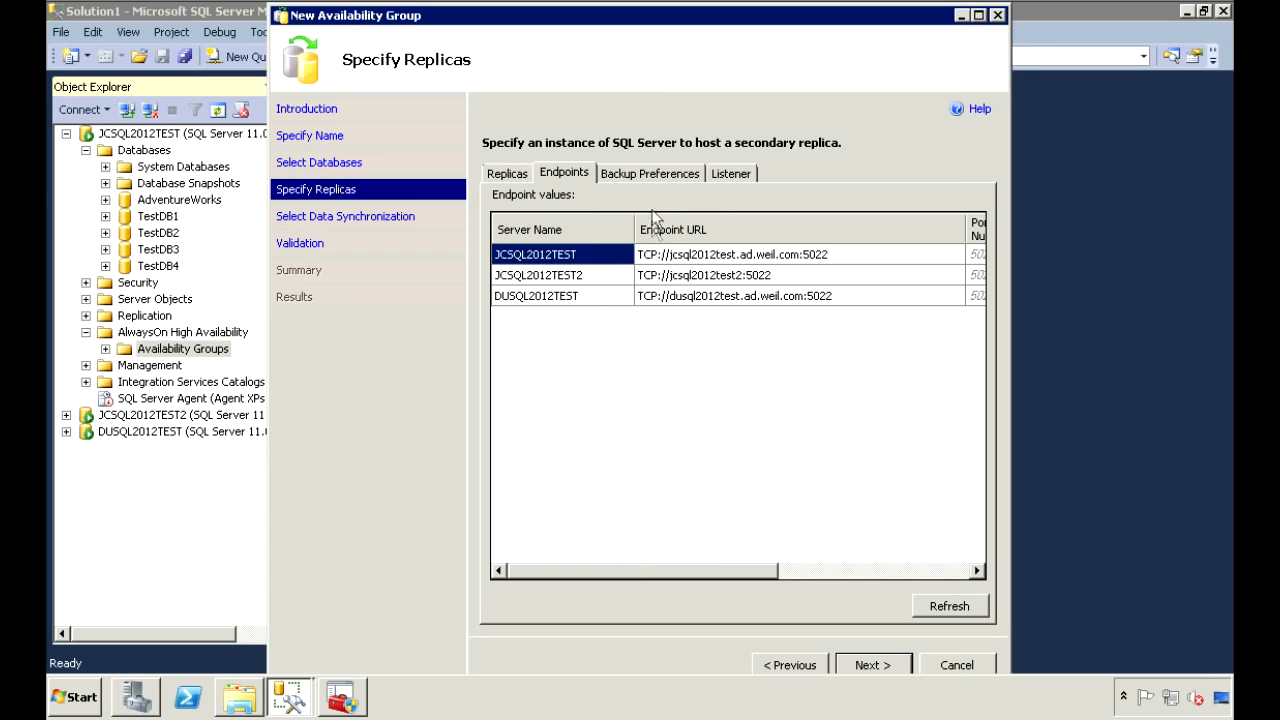
Show the Backup Preferences tab: Prefer Secondary, all three replicas at priority 50.
{"action": "left_click", "coordinate": [660, 174]}
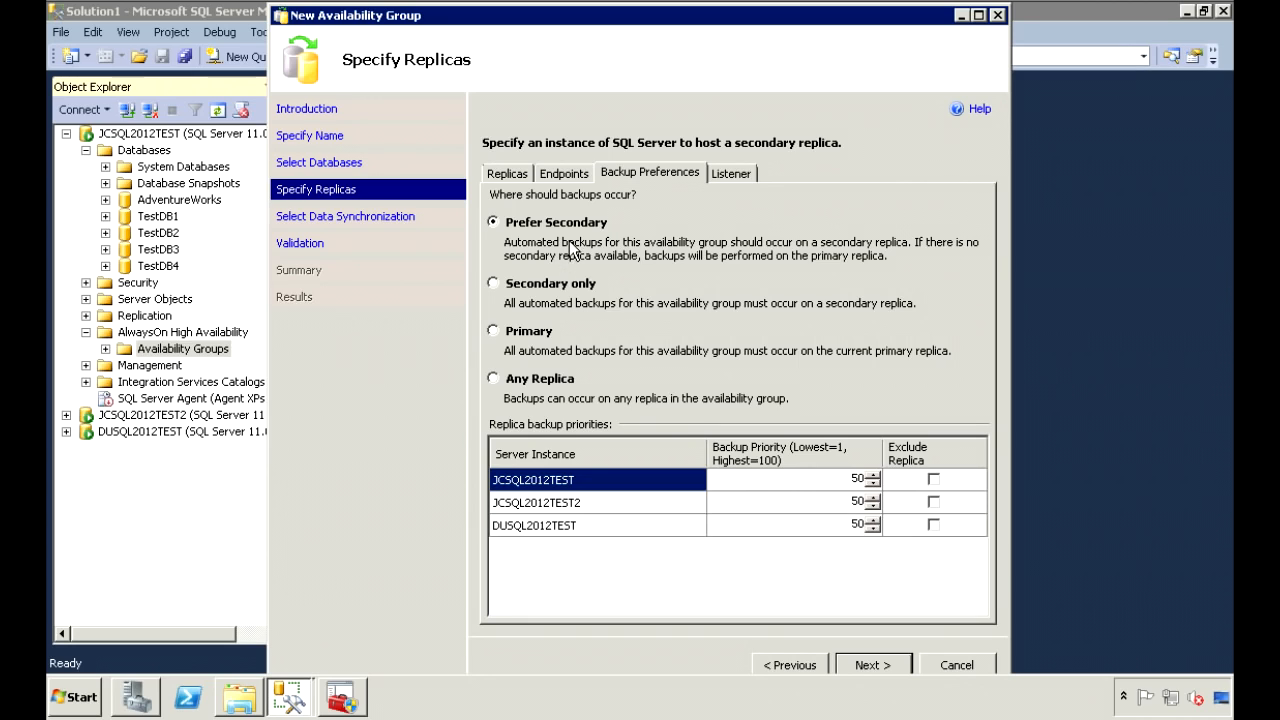
Set JCSQL2012TEST2's backup priority back to 50, then view the Listener settings.
{"action": "left_click", "coordinate": [845, 505]}
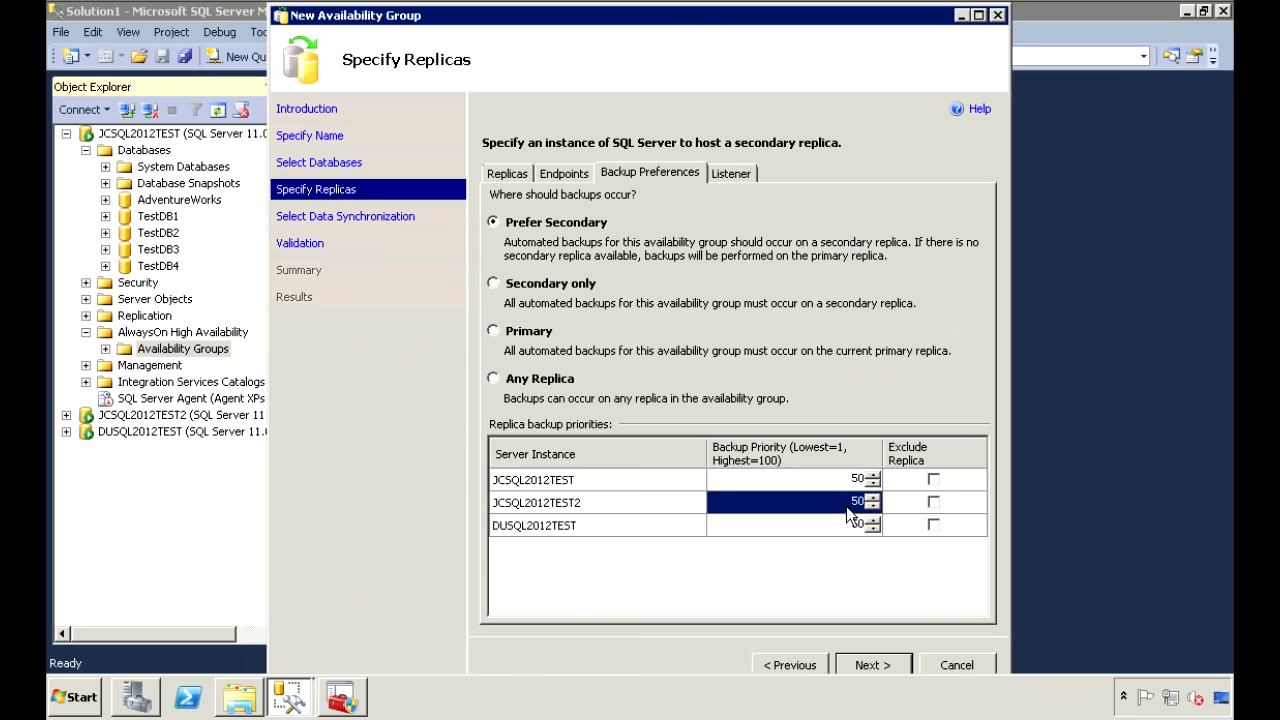
{"action": "left_click", "coordinate": [853, 503]}
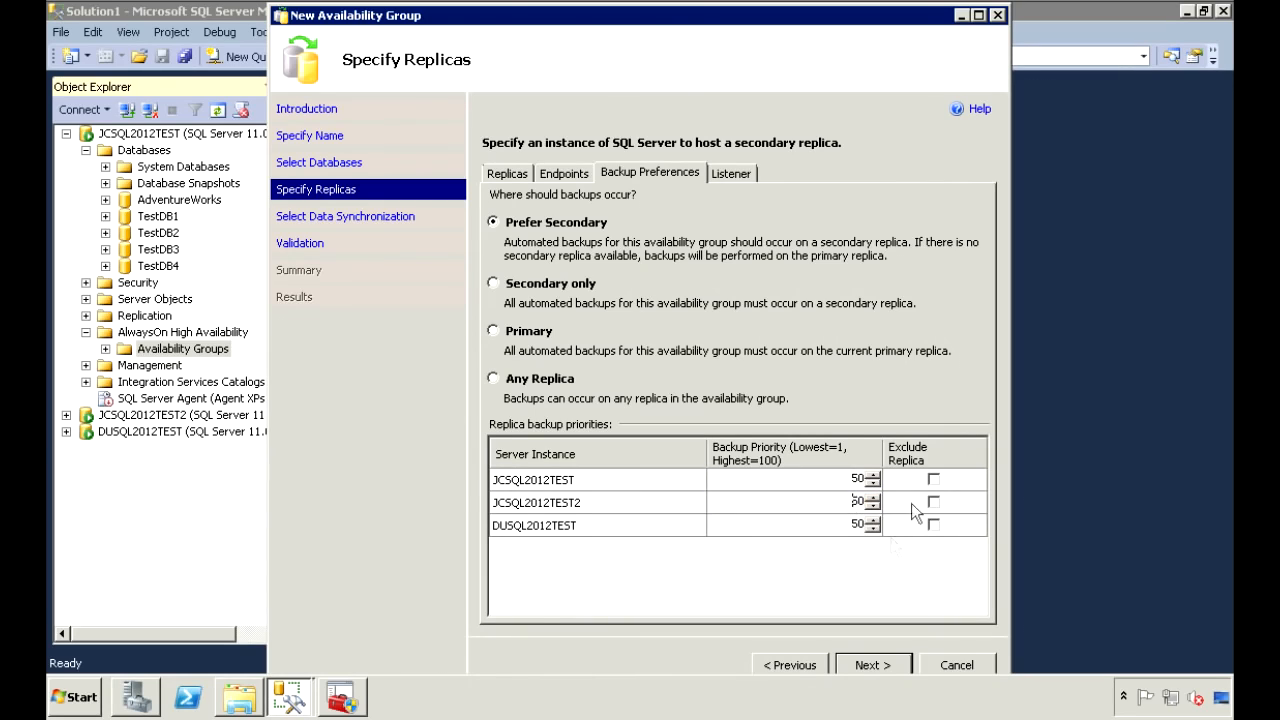
{"action": "key", "text": "Delete"}
{"action": "left_click_drag", "start_coordinate": [859, 501], "coordinate": [845, 497]}
{"action": "type", "text": "5"}
{"action": "left_click", "coordinate": [732, 175]}
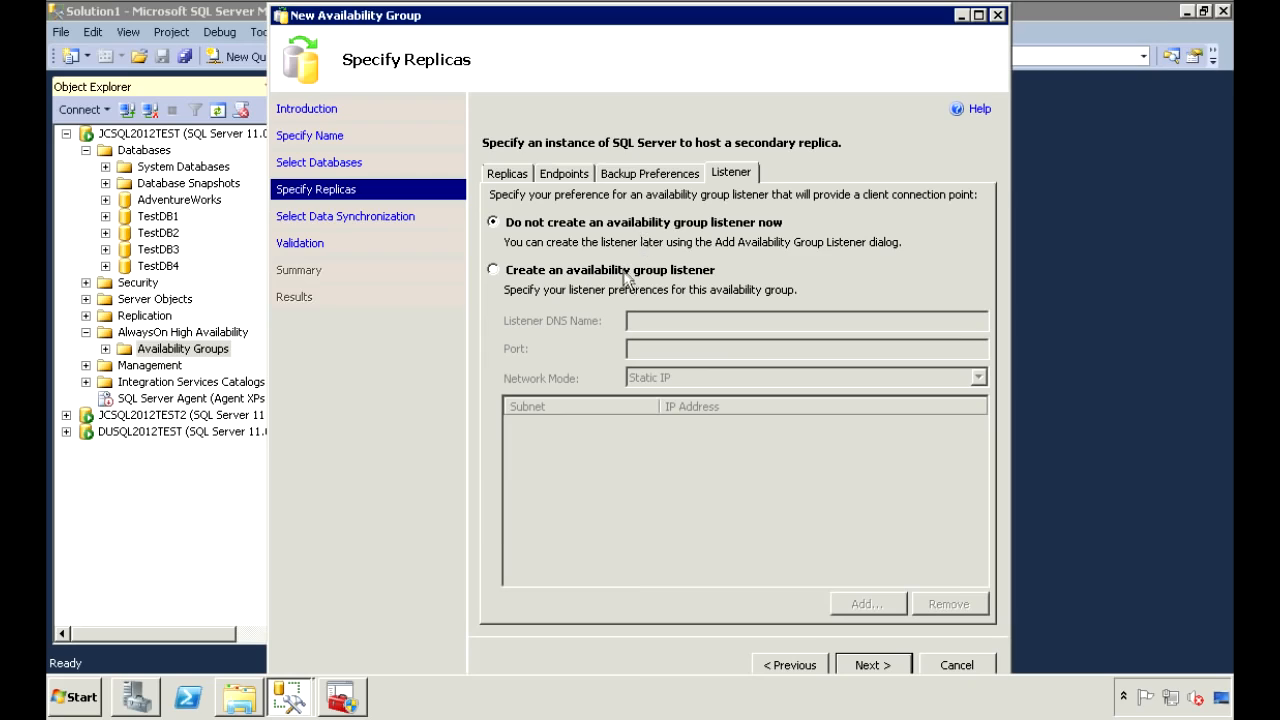
Create an availability group listener named AOTEST01 on port 1433.
{"action": "left_click", "coordinate": [628, 272]}
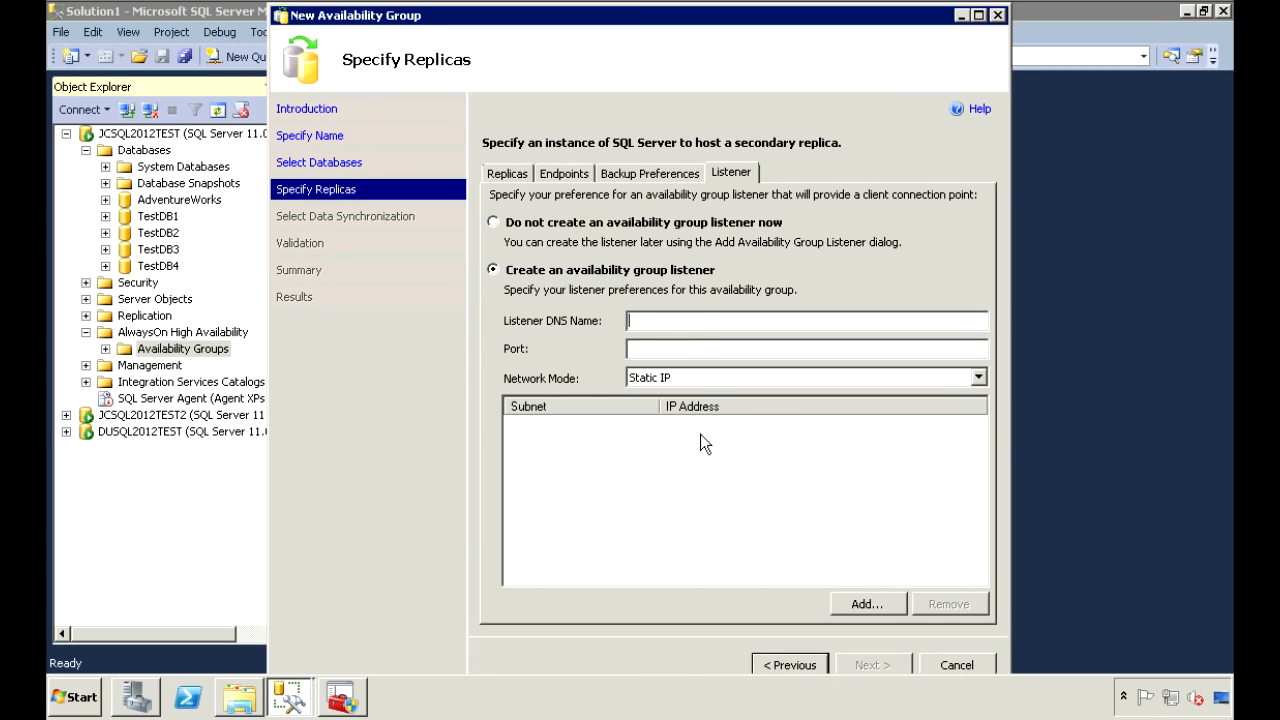
{"action": "type", "text": "AOTEST01"}
{"action": "key", "text": "Tab"}
{"action": "type", "text": "1433"}
Add static listener IPs 10.1.2.173 and 10.201.2.173 (subnet 10.201.0.0/22), then continue.
{"action": "left_click", "coordinate": [870, 604]}
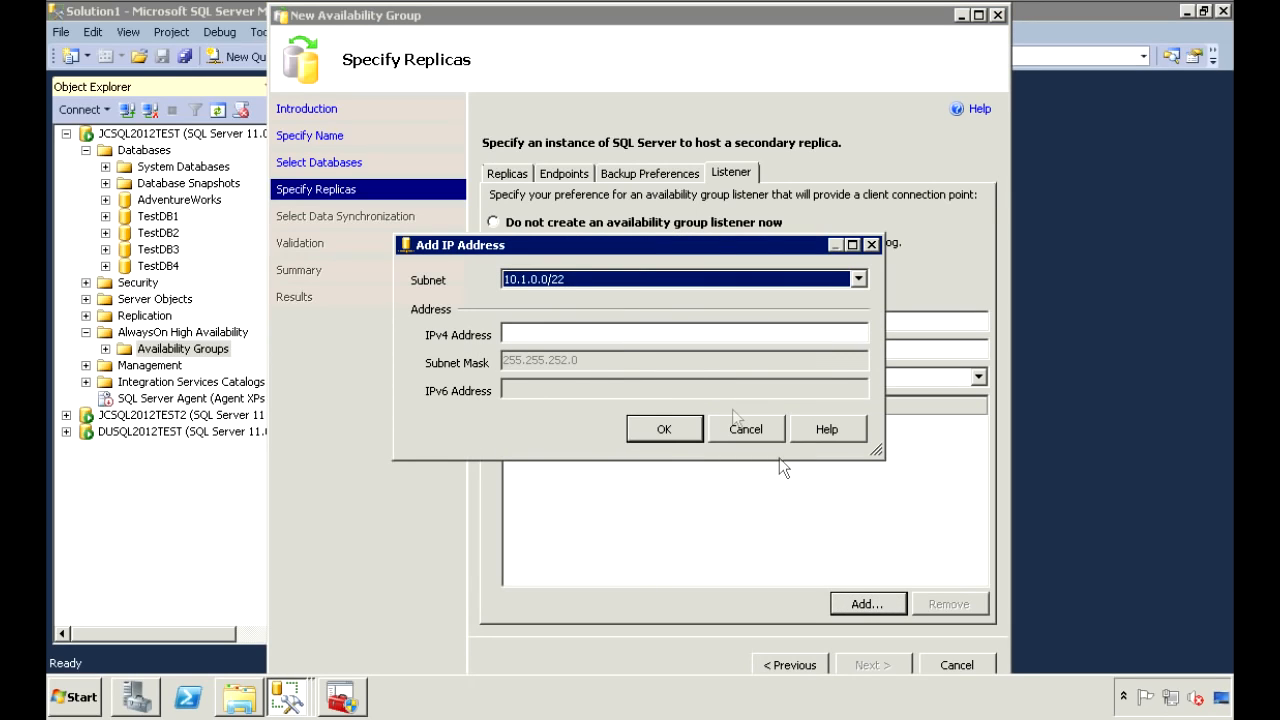
{"action": "left_click", "coordinate": [626, 333]}
{"action": "type", "text": "10.1.2.173"}
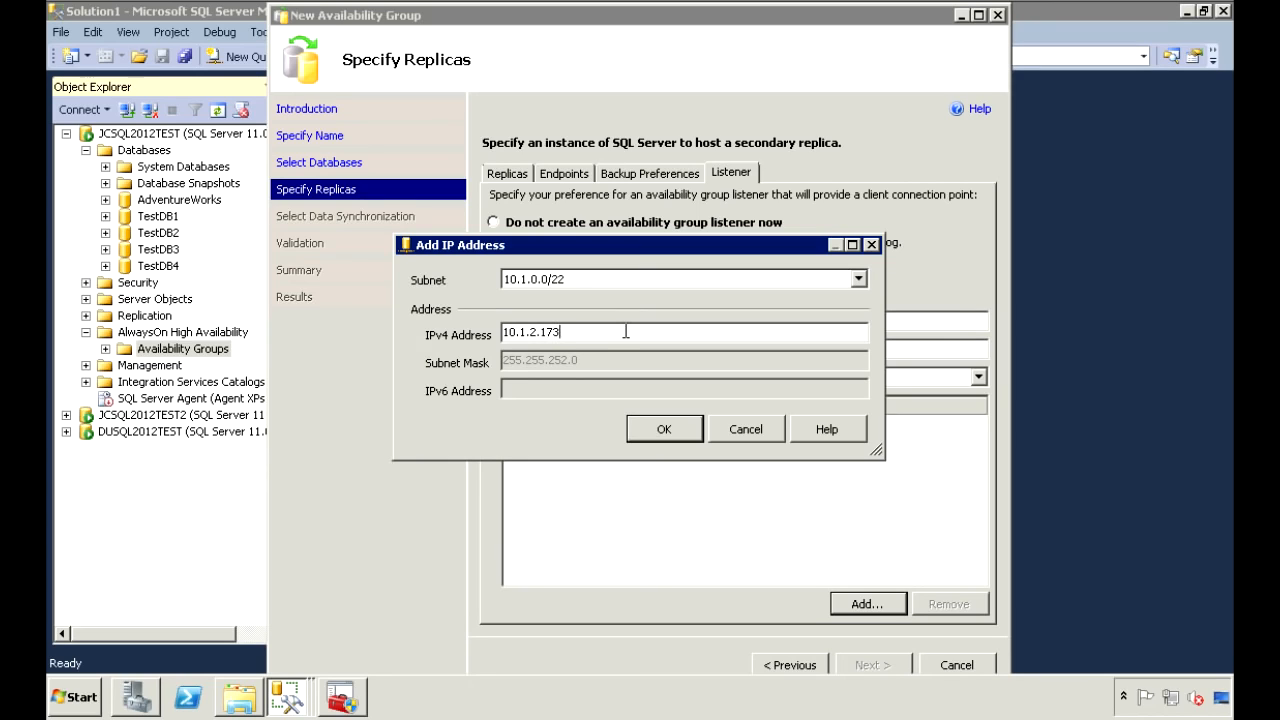
{"action": "key", "text": "Return"}
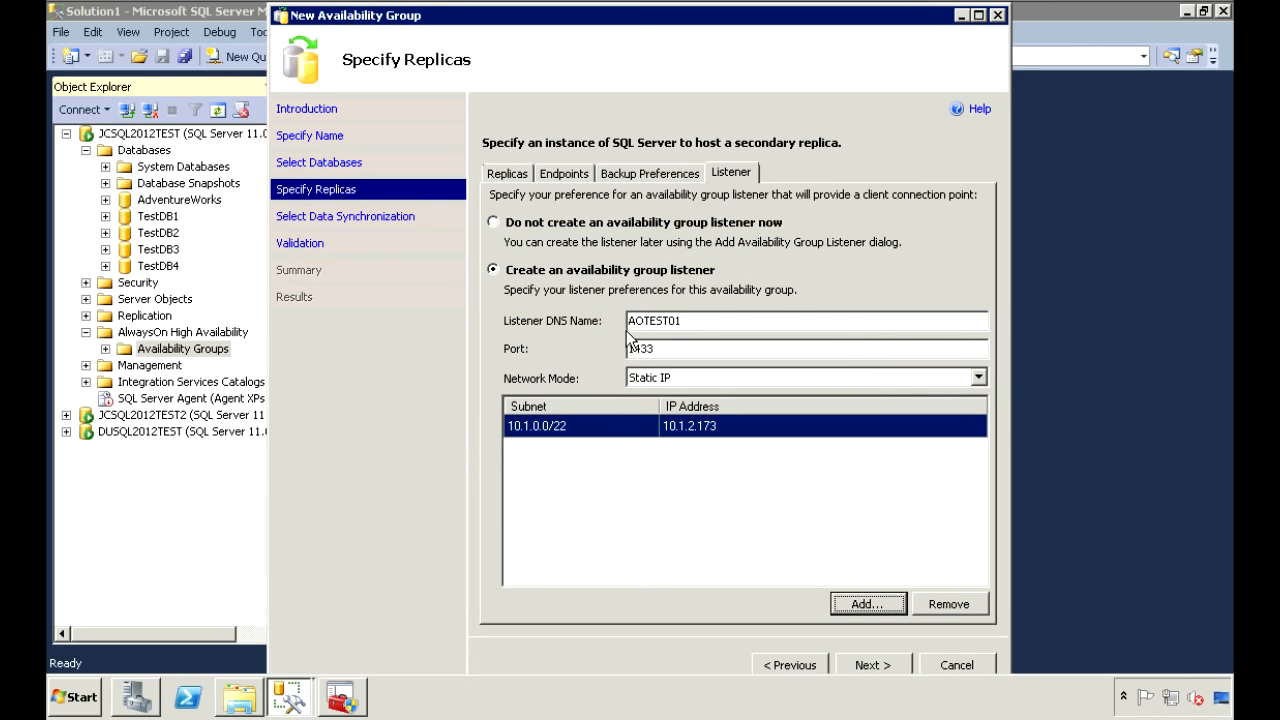
{"action": "left_click", "coordinate": [870, 601]}
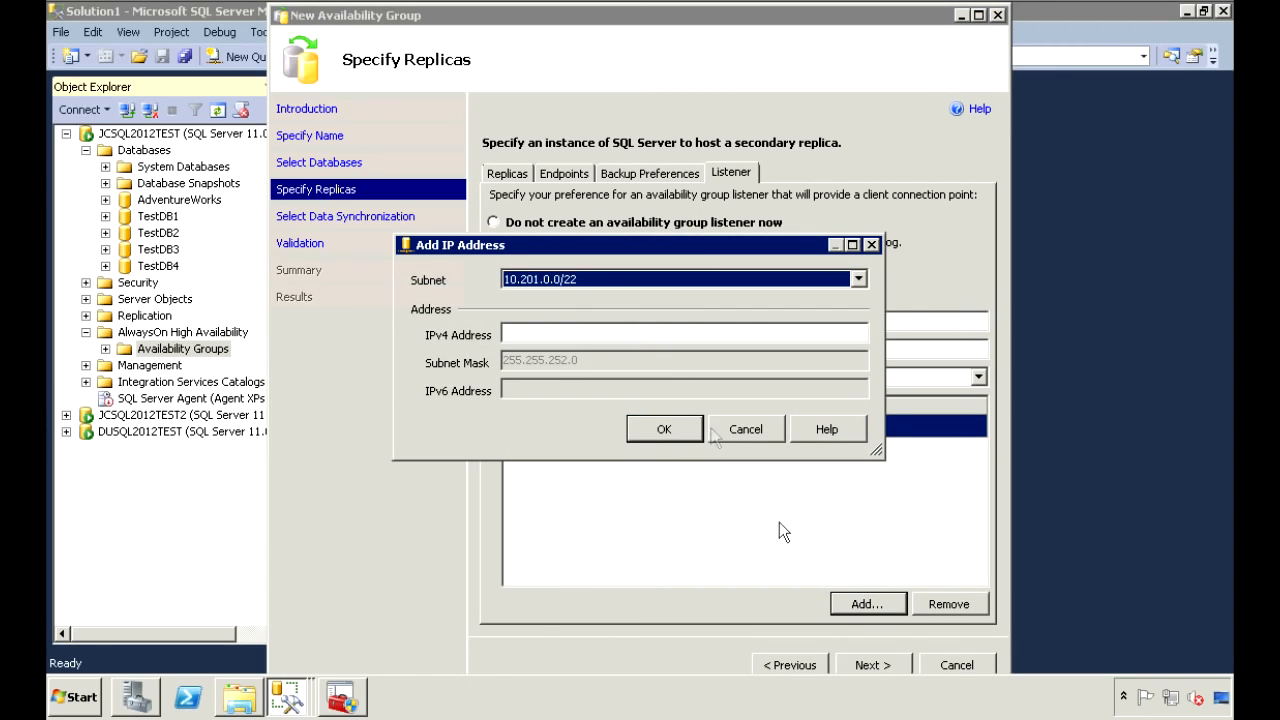
{"action": "left_click", "coordinate": [640, 279]}
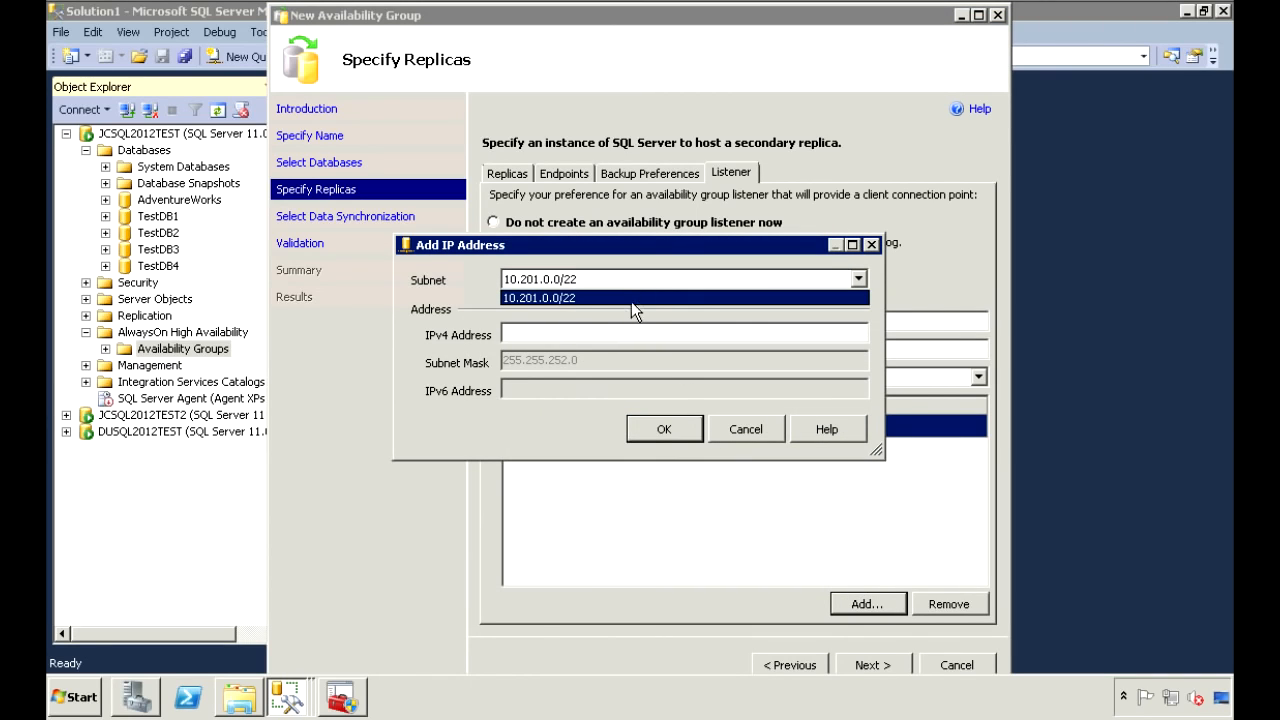
{"action": "left_click", "coordinate": [631, 298]}
{"action": "left_click", "coordinate": [628, 337]}
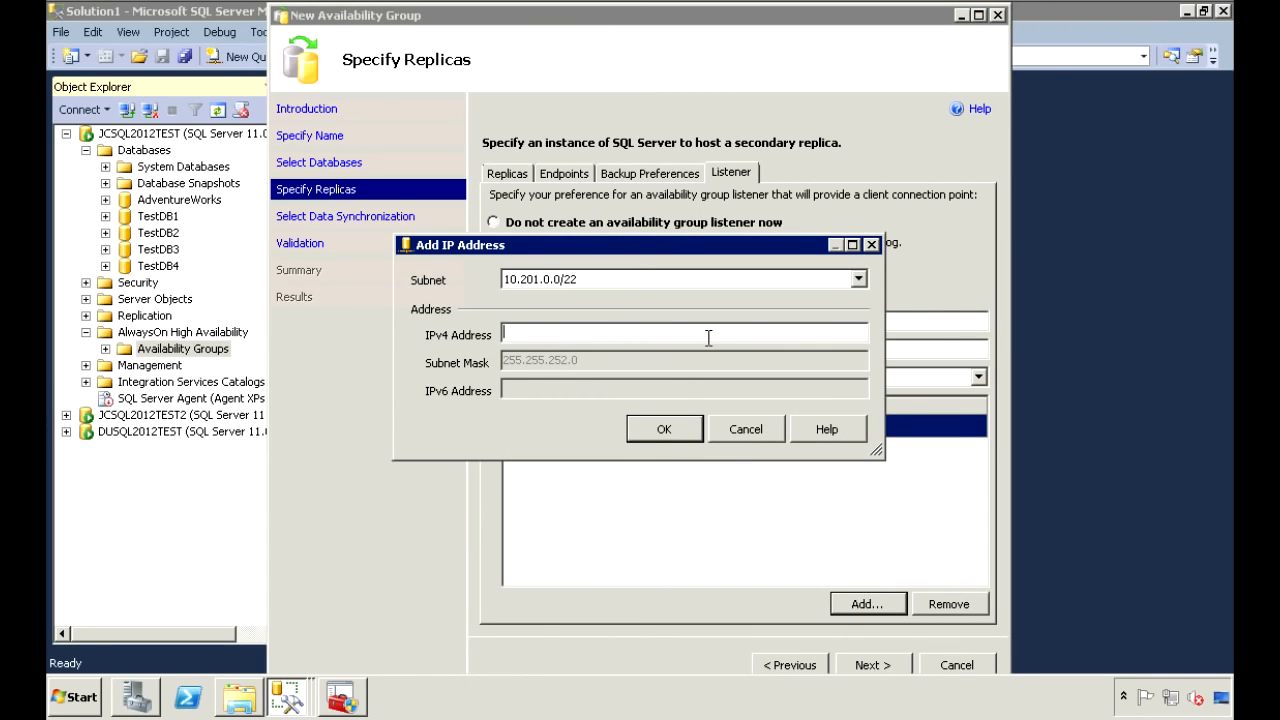
{"action": "type", "text": "10.201.2.173"}
{"action": "key", "text": "Return"}
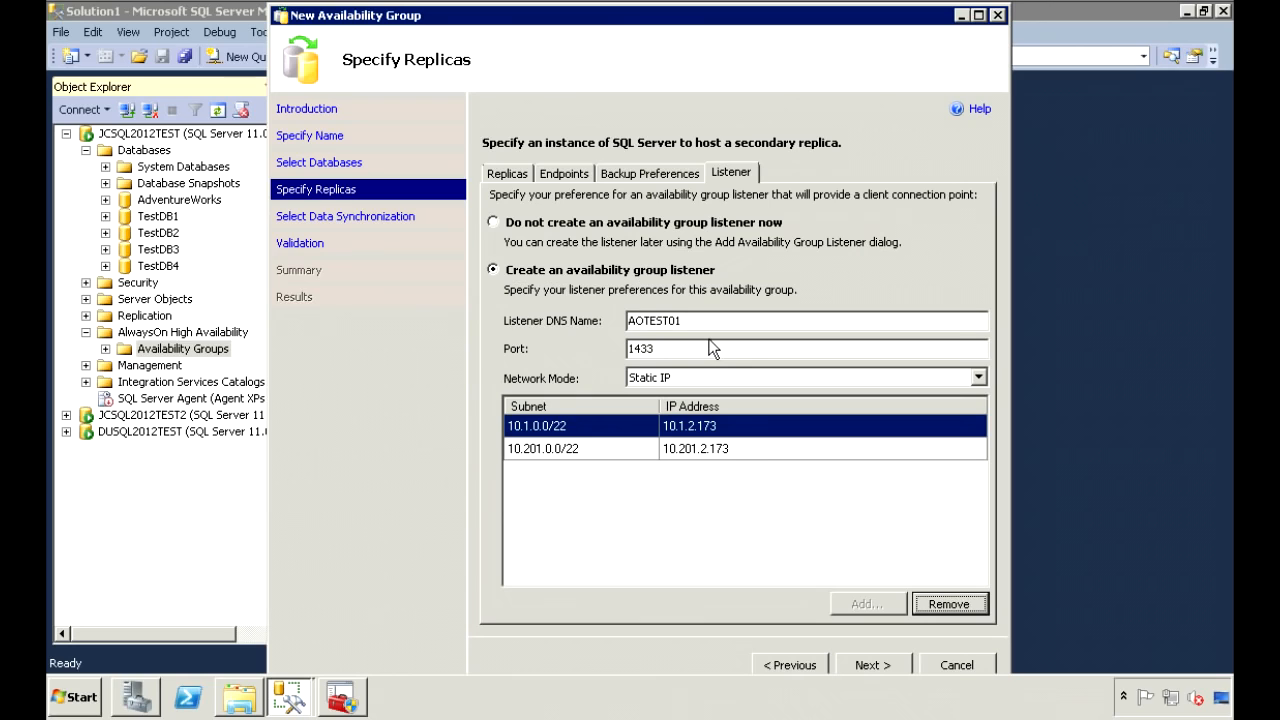
{"action": "left_click", "coordinate": [872, 661]}
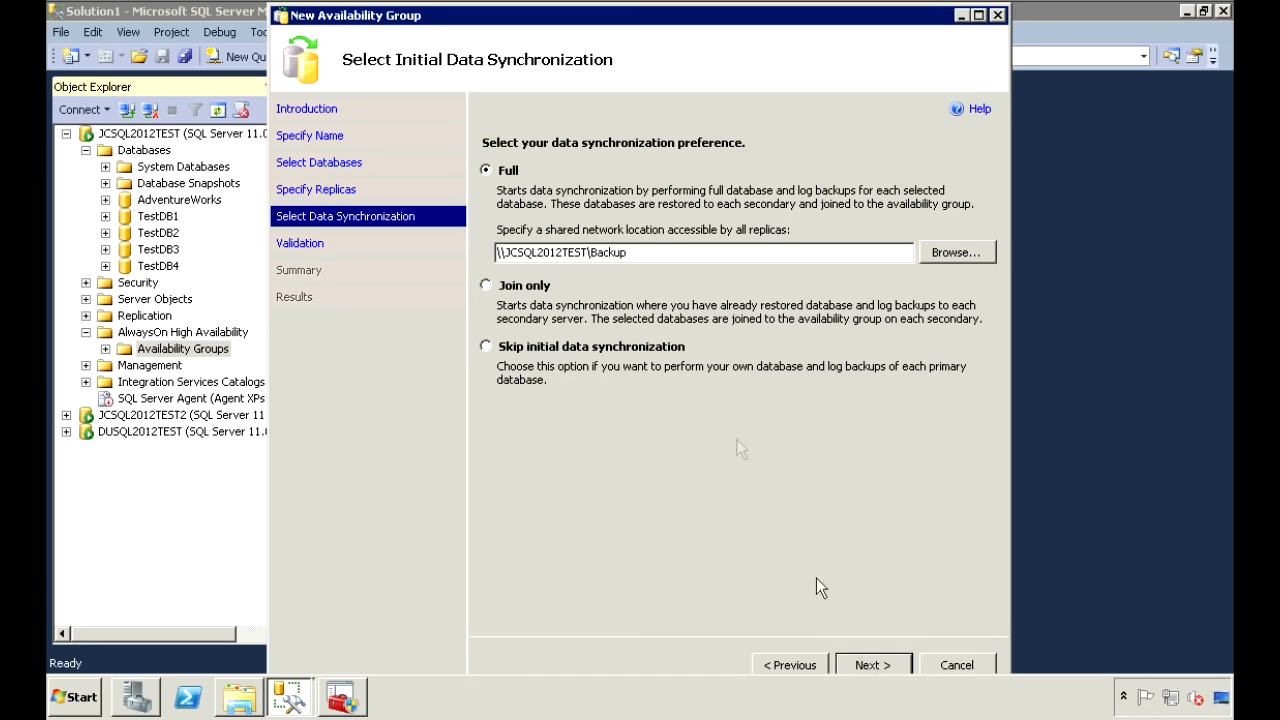
Keep Full synchronization with the \\JCSQL2012TEST\Backup share and run validation until every check passes.
{"action": "left_click_drag", "start_coordinate": [651, 251], "coordinate": [478, 250]}
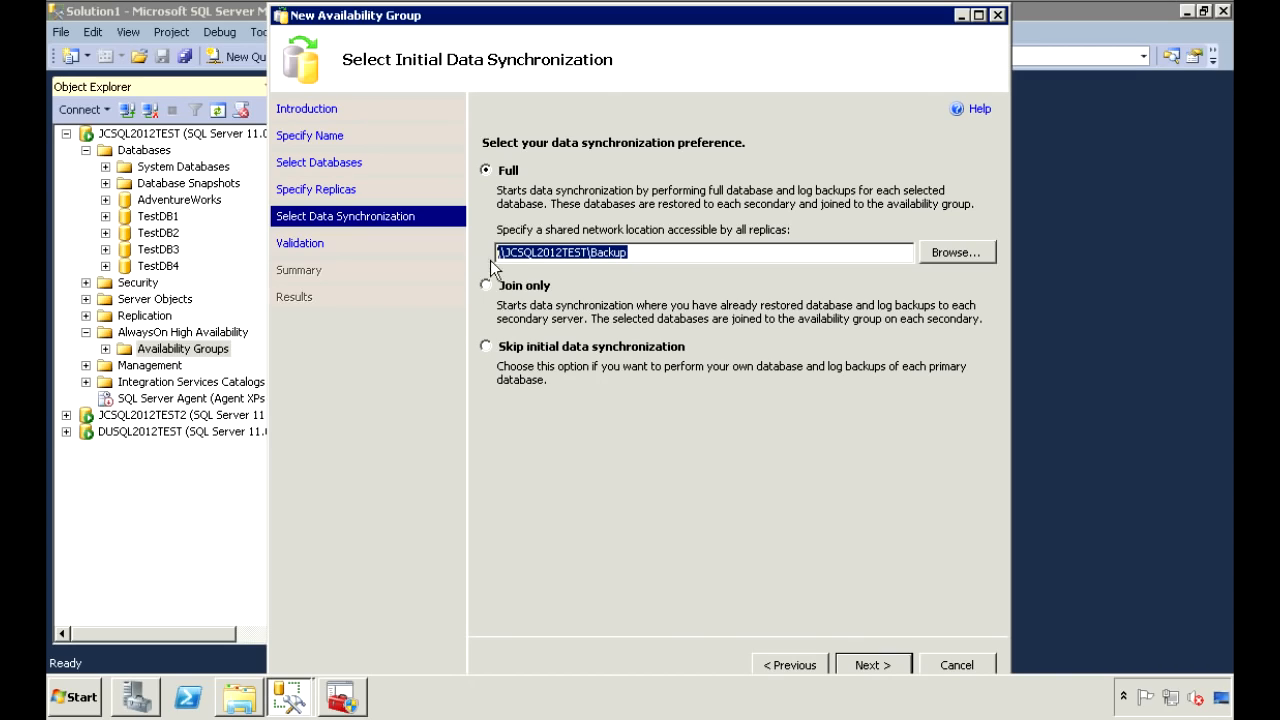
{"action": "left_click", "coordinate": [876, 670]}
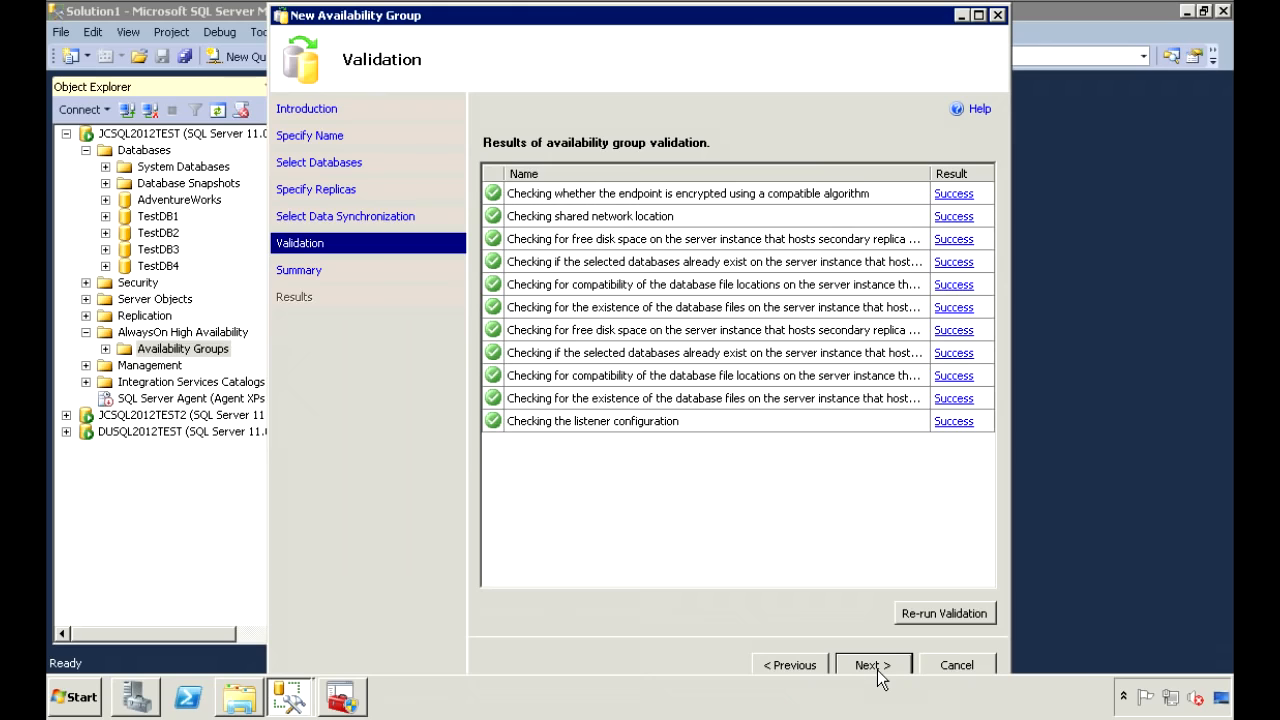
Confirm the TestGroup1 summary with listener AOTEST01 and three databases, then finish the wizard.
{"action": "left_click", "coordinate": [870, 665]}
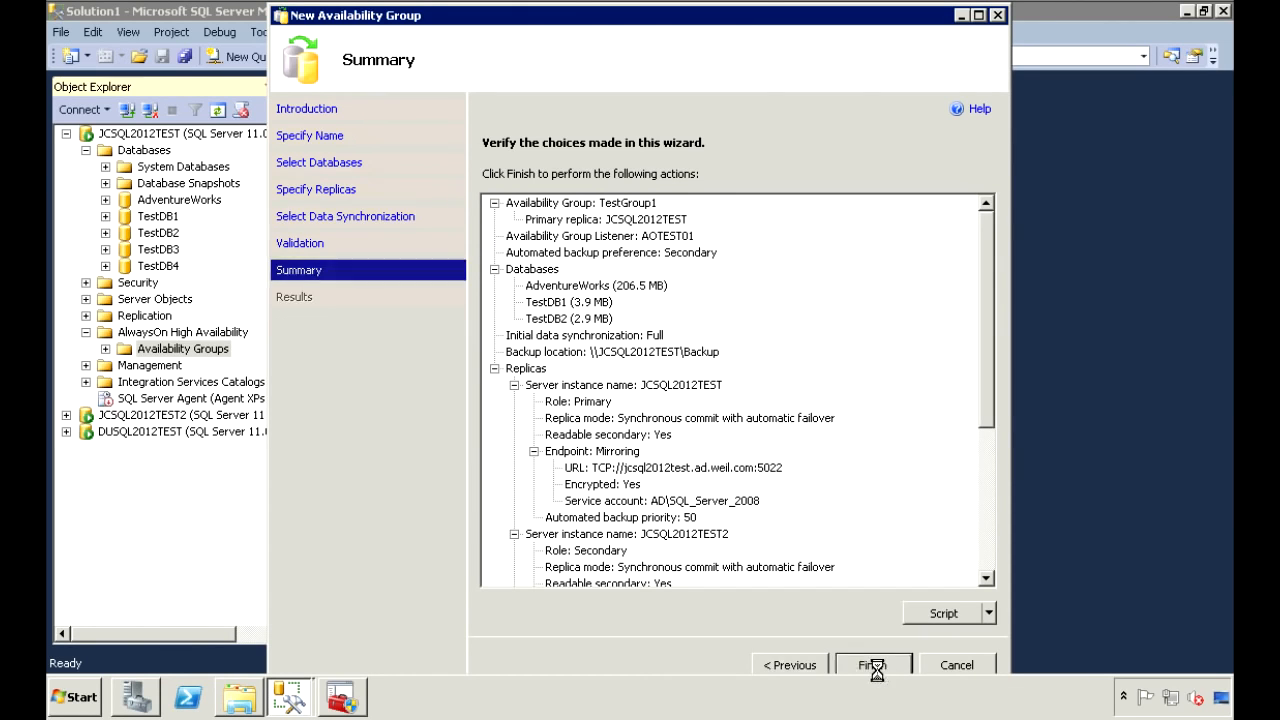
{"action": "left_click", "coordinate": [872, 665]}
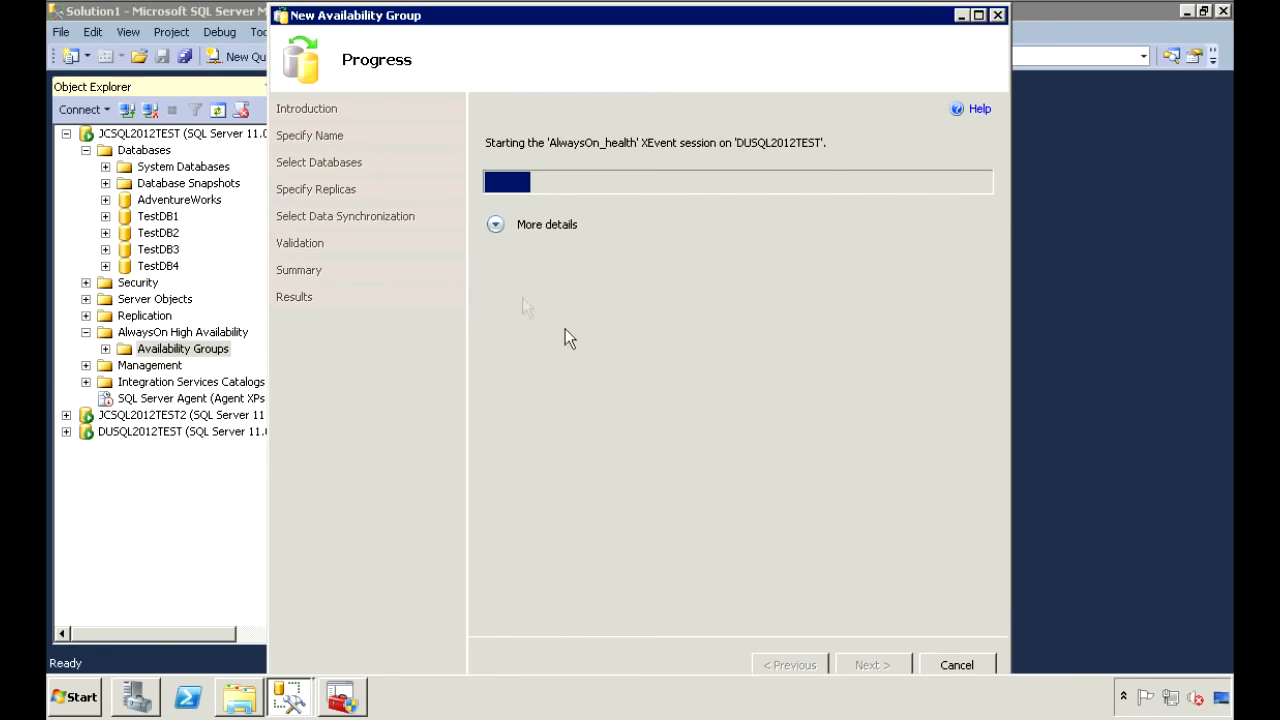
Show each task's details, confirm TestGroup1 and AOTEST01 were created successfully, and close the wizard.
{"action": "left_click", "coordinate": [495, 225]}
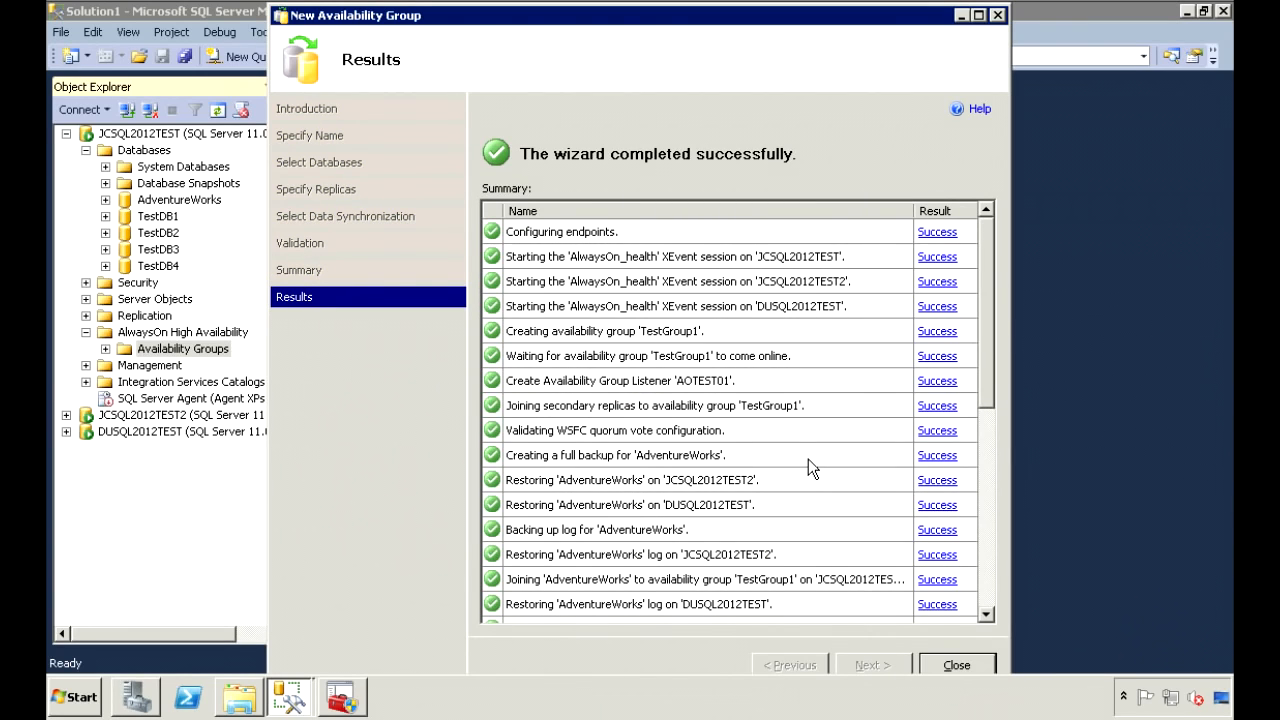
{"action": "left_click_drag", "start_coordinate": [985, 347], "coordinate": [989, 602]}
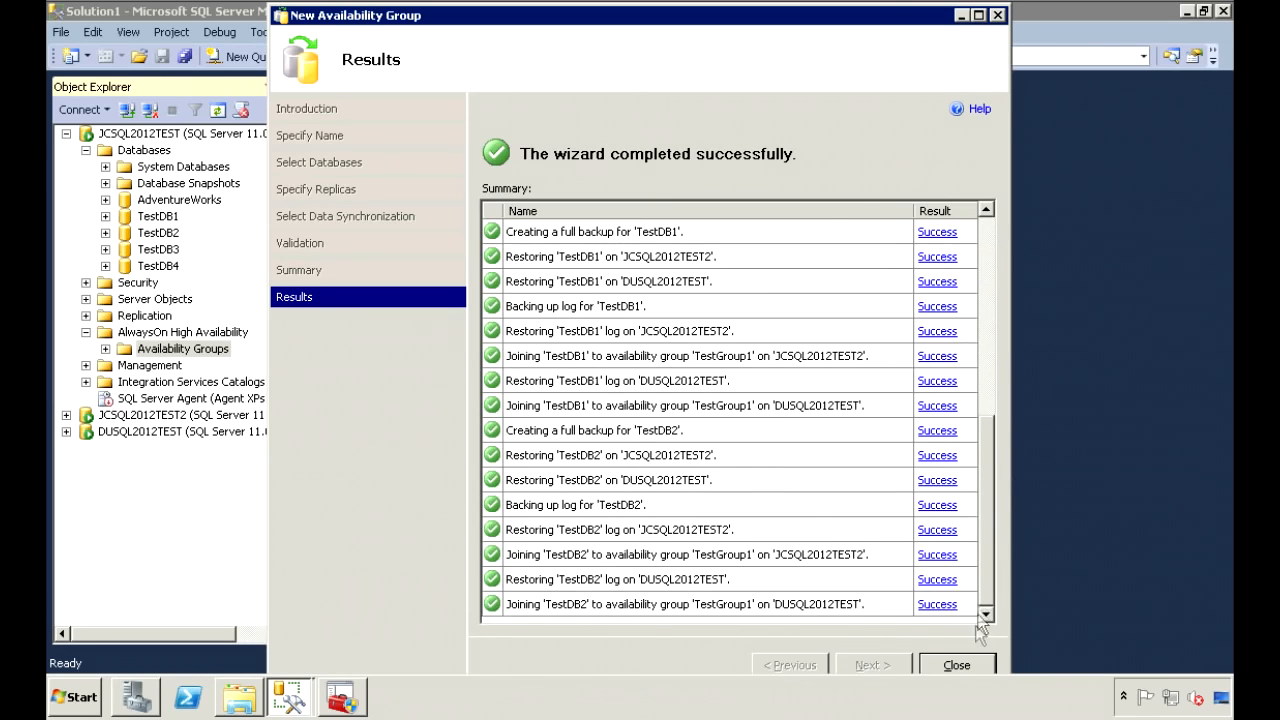
{"action": "left_click", "coordinate": [957, 666]}
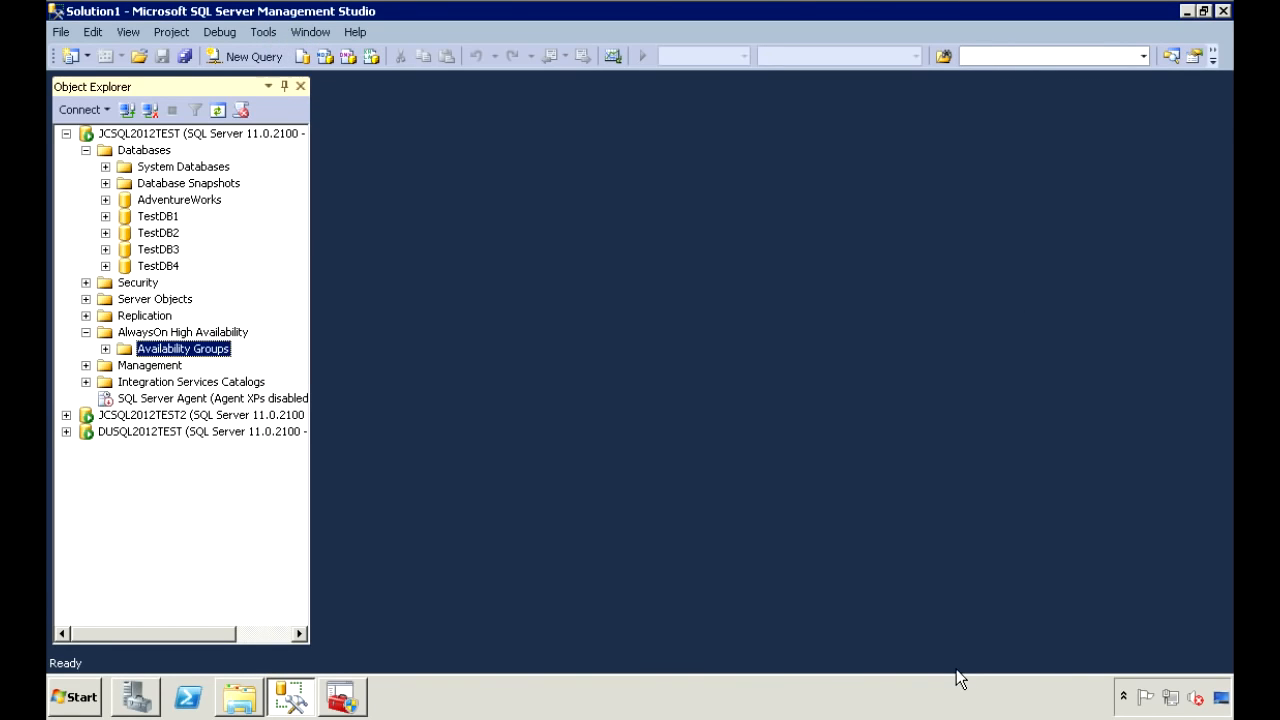
Check JCSQL2012TEST2's databases, then expand DUSQL2012TEST's databases to see them synchronizing.
{"action": "left_click", "coordinate": [197, 420]}
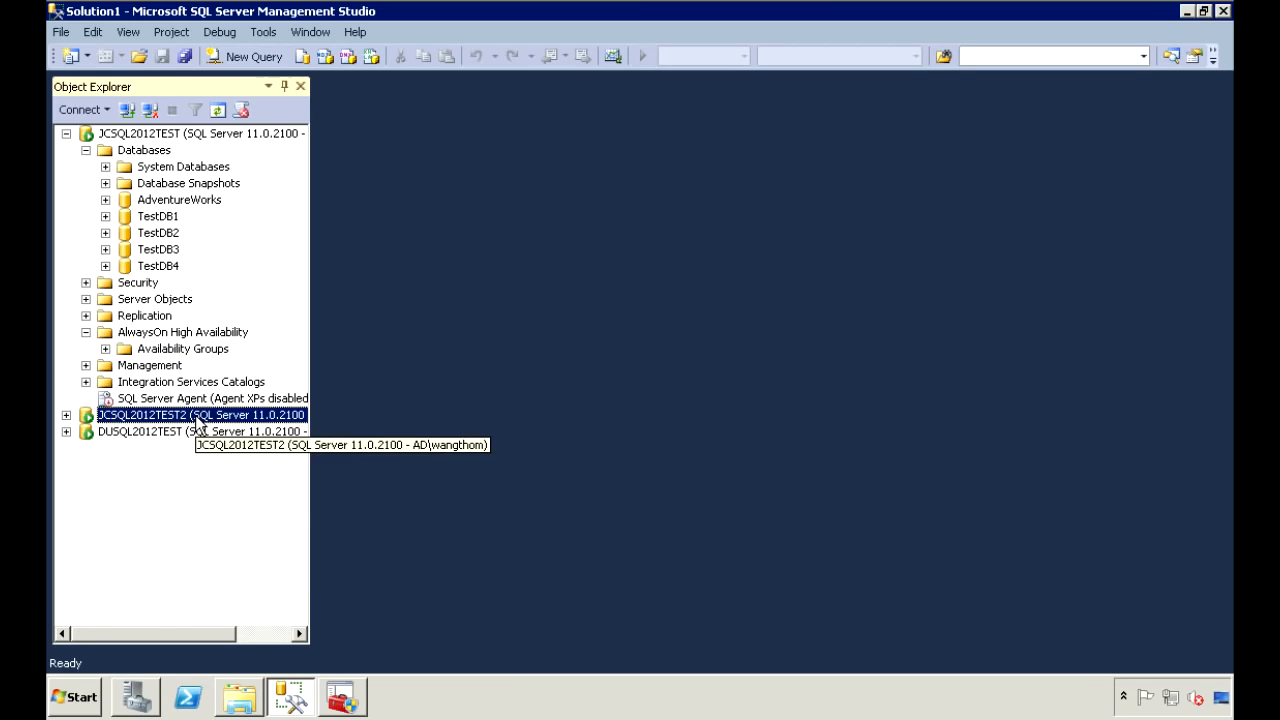
{"action": "double_click", "coordinate": [197, 420]}
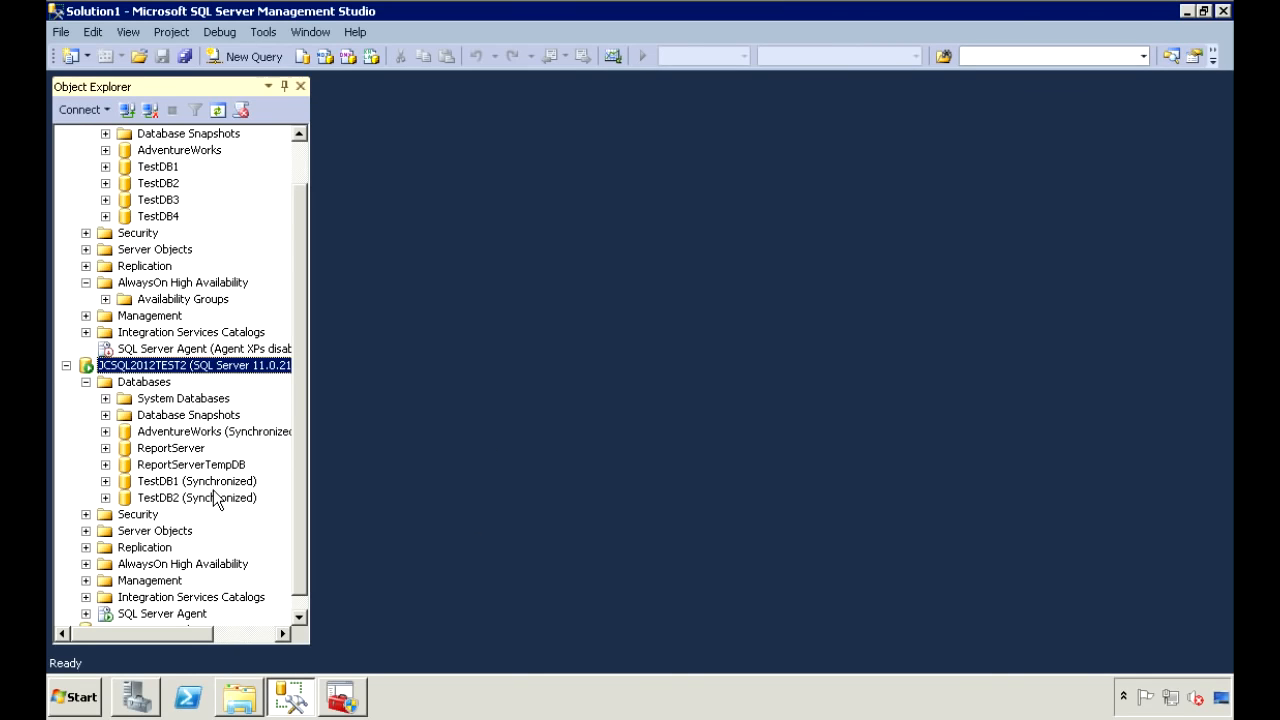
{"action": "left_click", "coordinate": [66, 366]}
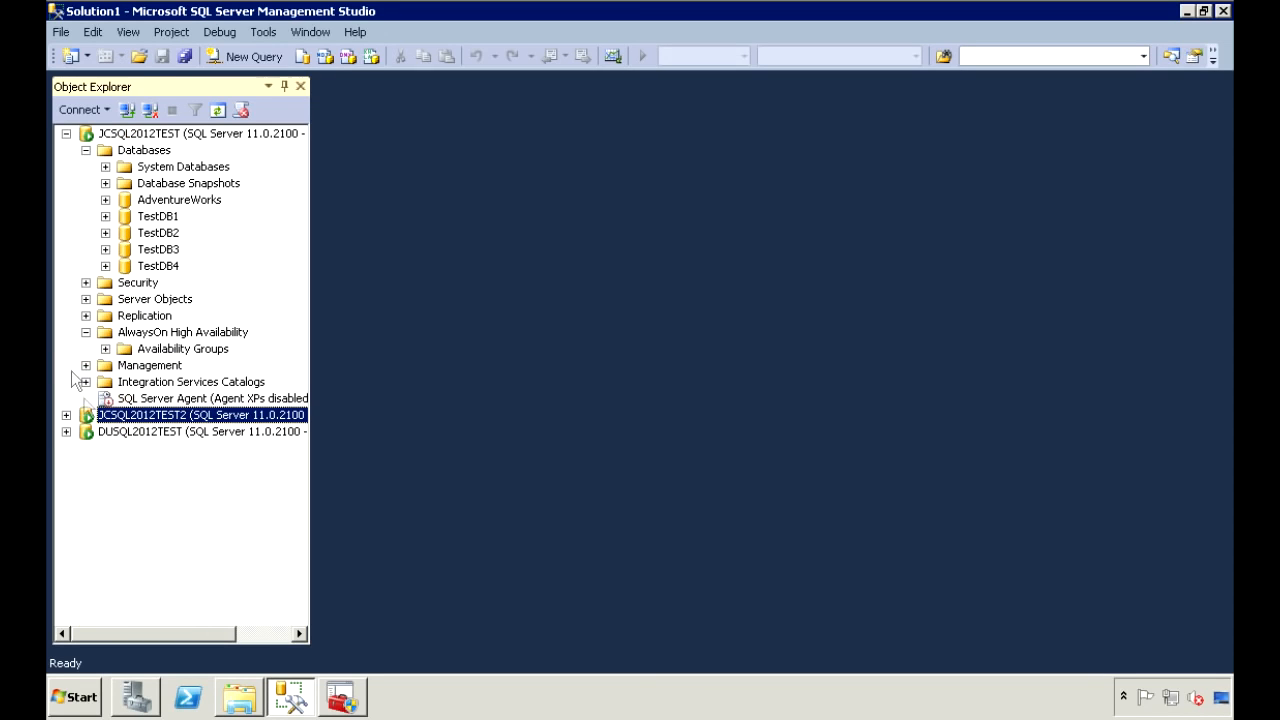
{"action": "left_click", "coordinate": [66, 432]}
{"action": "left_click", "coordinate": [86, 448]}
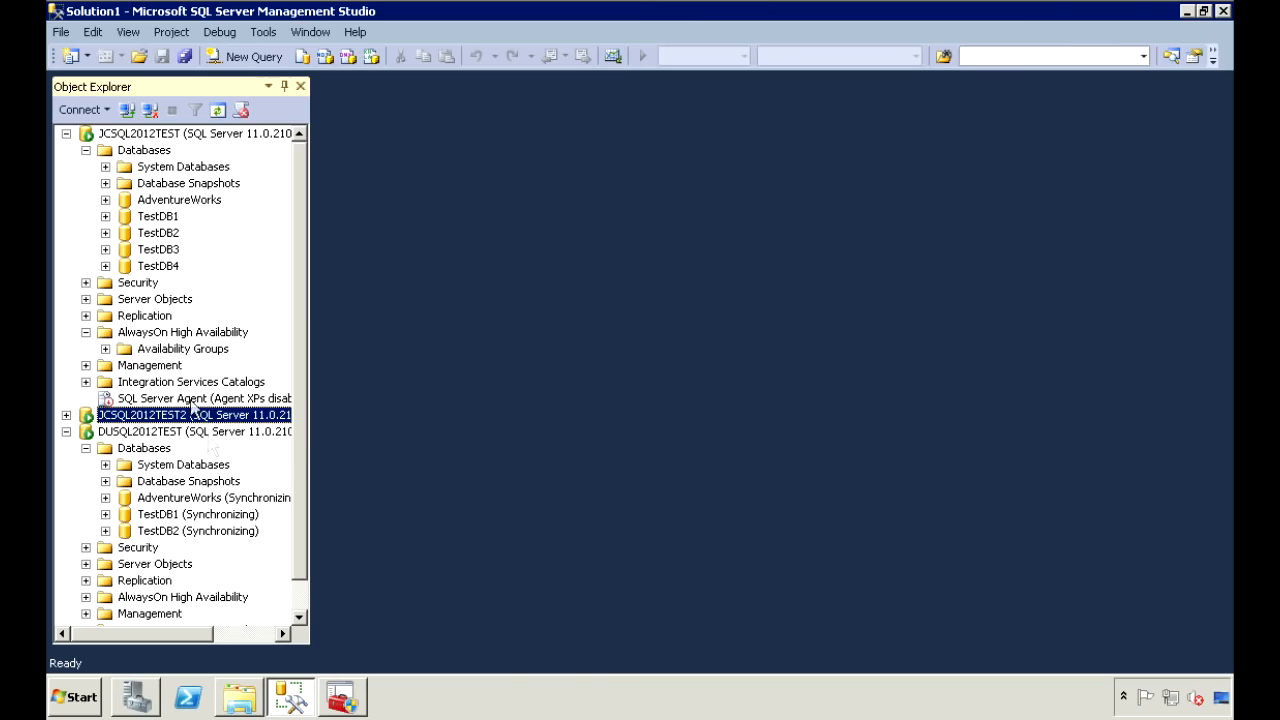
Expand TestGroup1's replicas, databases and AOTEST01 listener, then collapse Availability Groups and DUSQL2012TEST.
{"action": "left_click", "coordinate": [178, 350]}
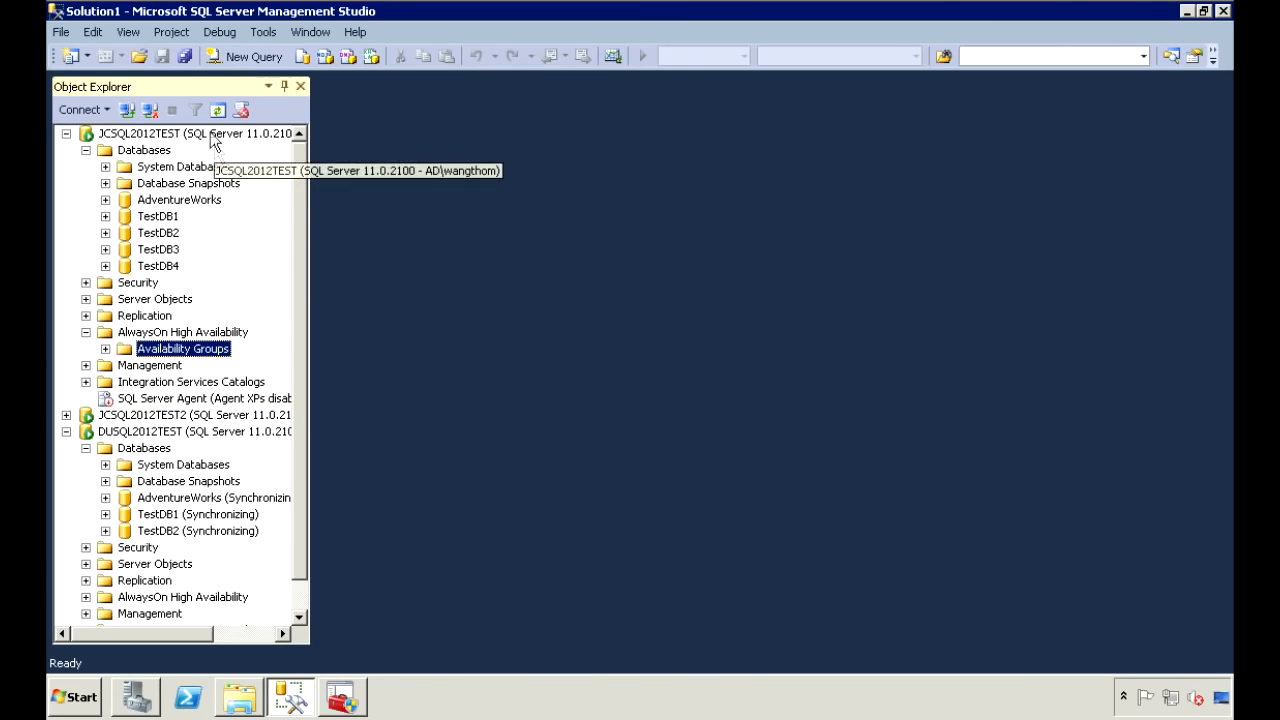
{"action": "left_click", "coordinate": [106, 350]}
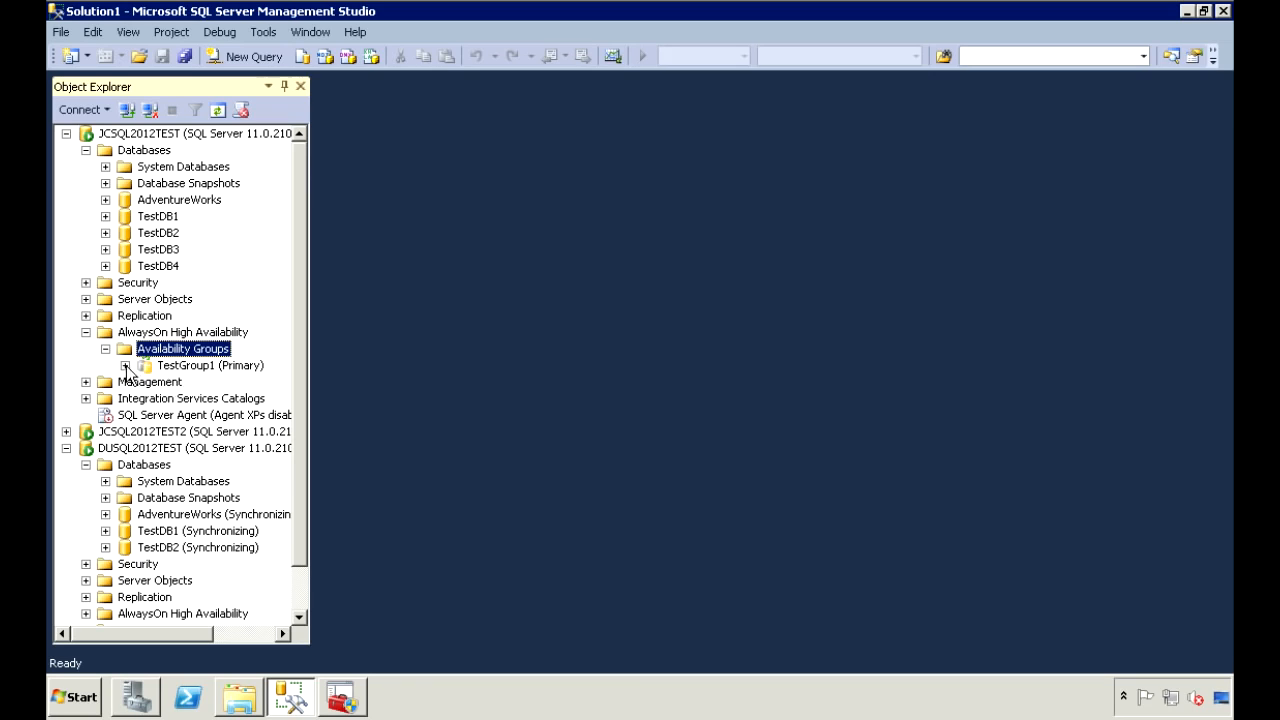
{"action": "left_click", "coordinate": [125, 366]}
{"action": "left_click", "coordinate": [145, 382]}
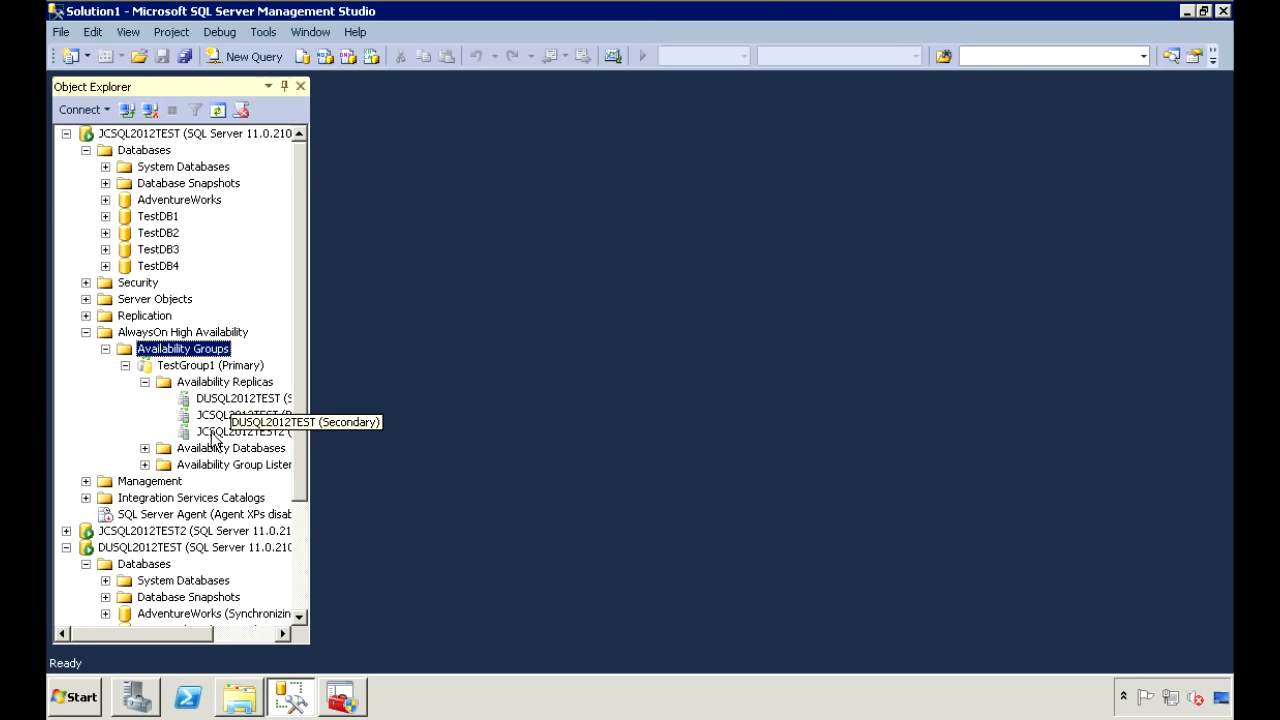
{"action": "left_click", "coordinate": [145, 448]}
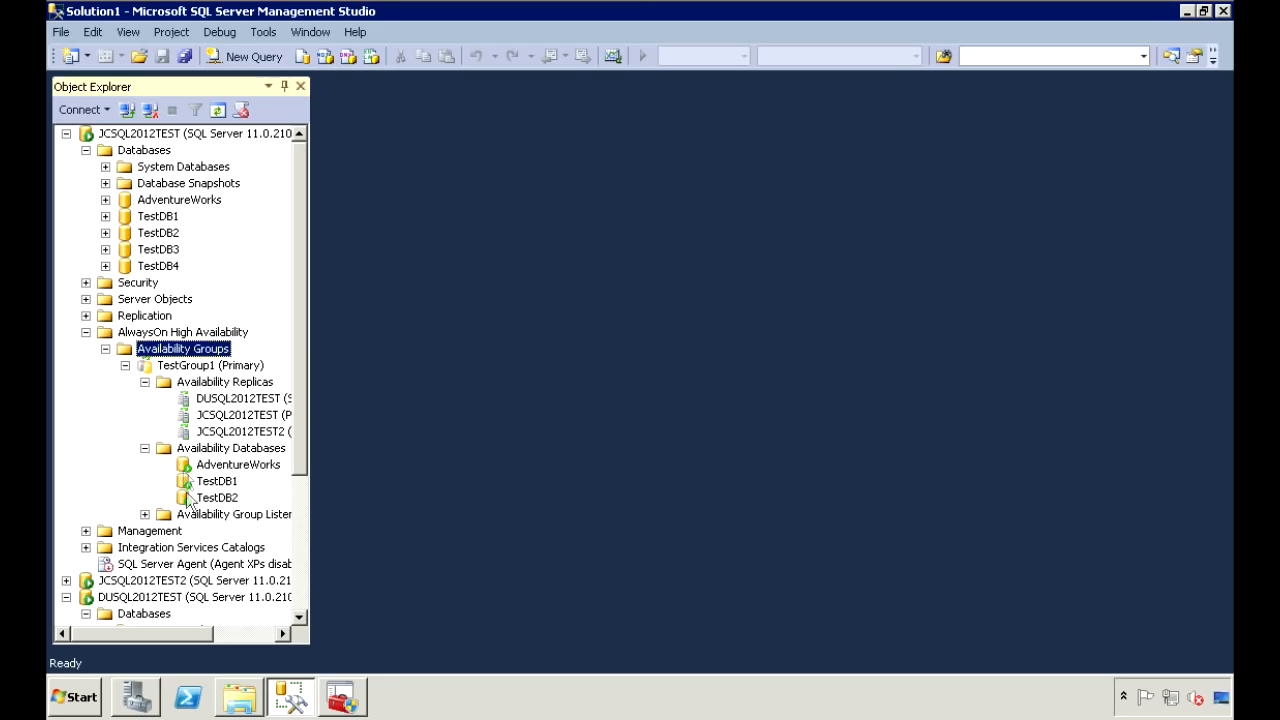
{"action": "left_click", "coordinate": [145, 514]}
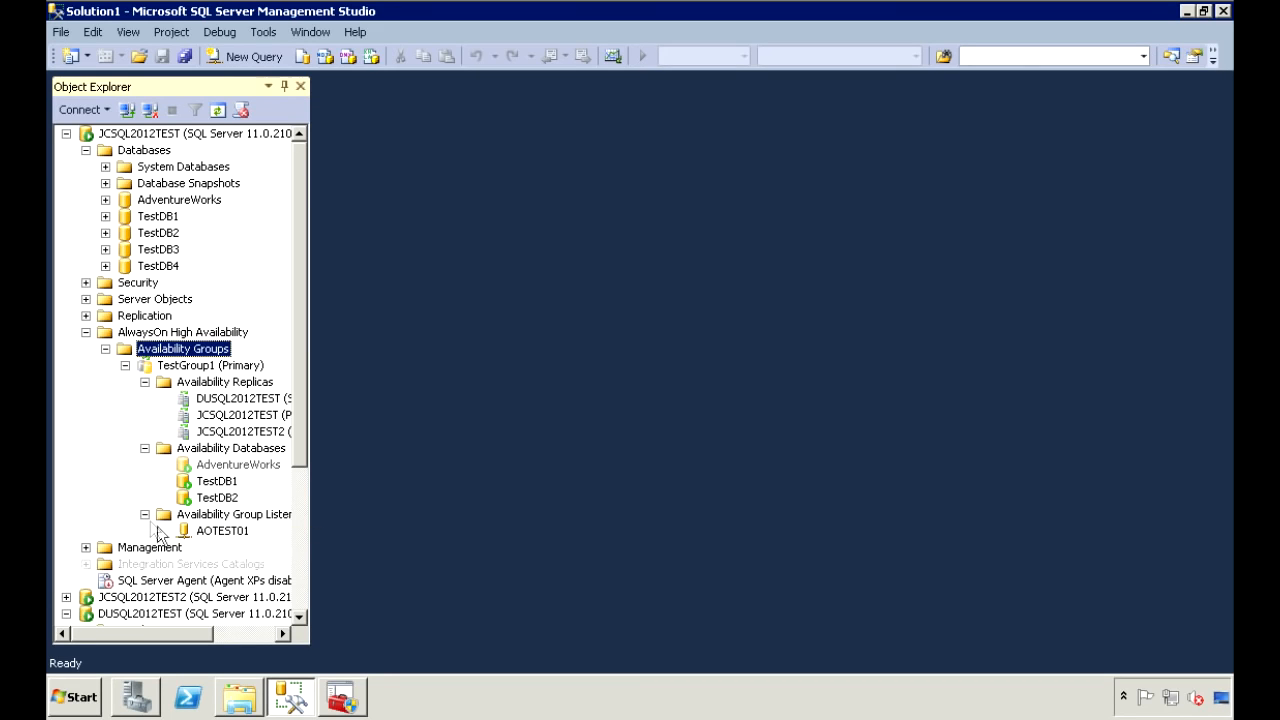
{"action": "left_click", "coordinate": [105, 349]}
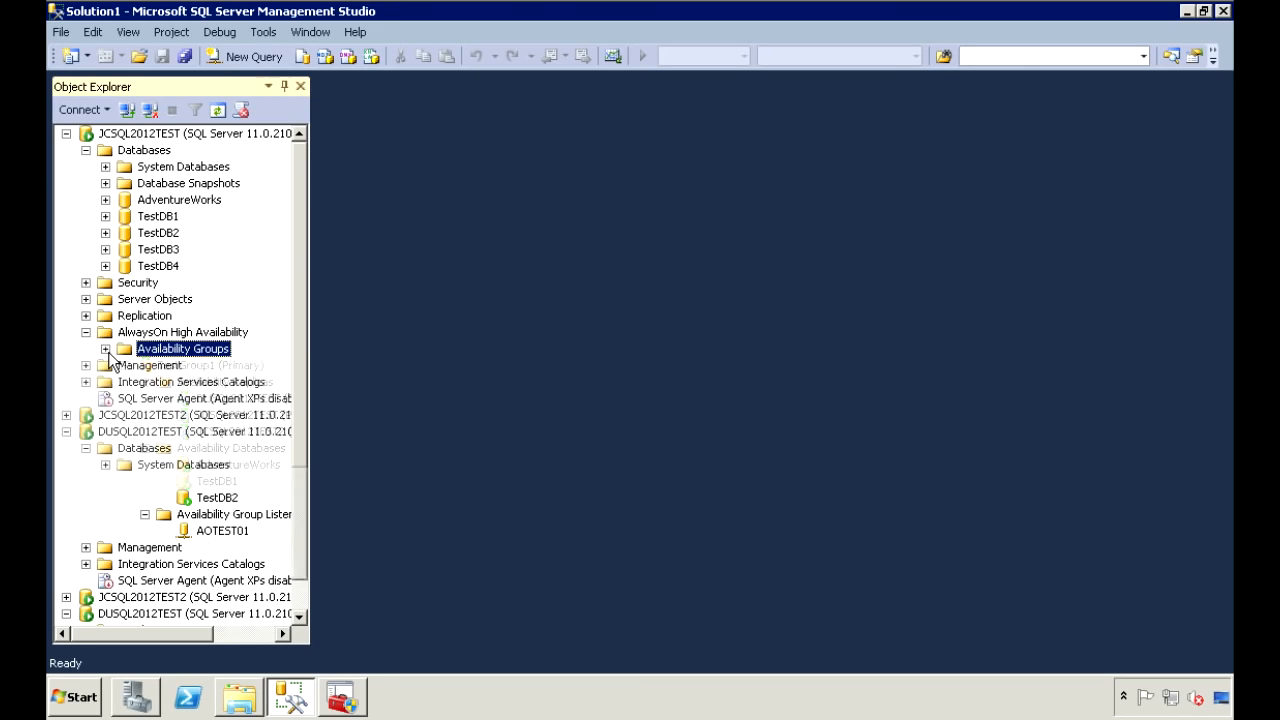
{"action": "left_click", "coordinate": [66, 431]}
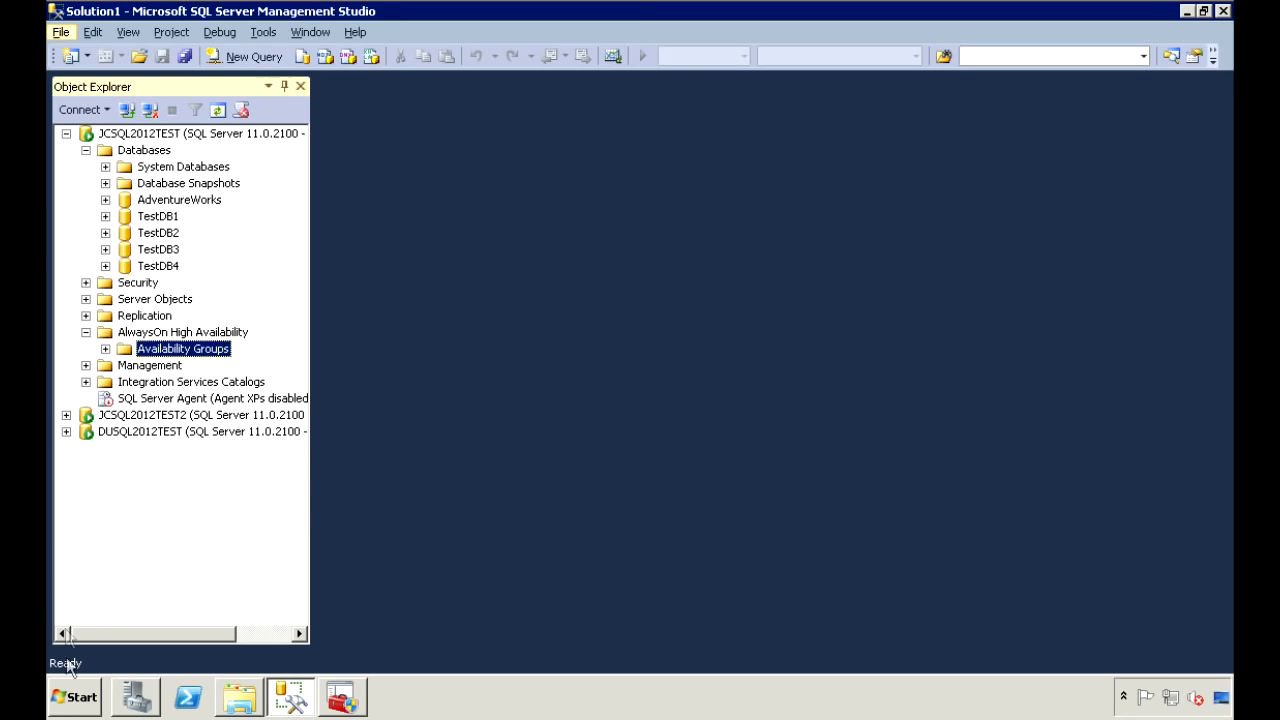
Launch Failover Cluster Manager from the Start menu's Administrative Tools.
{"action": "left_click", "coordinate": [77, 697]}
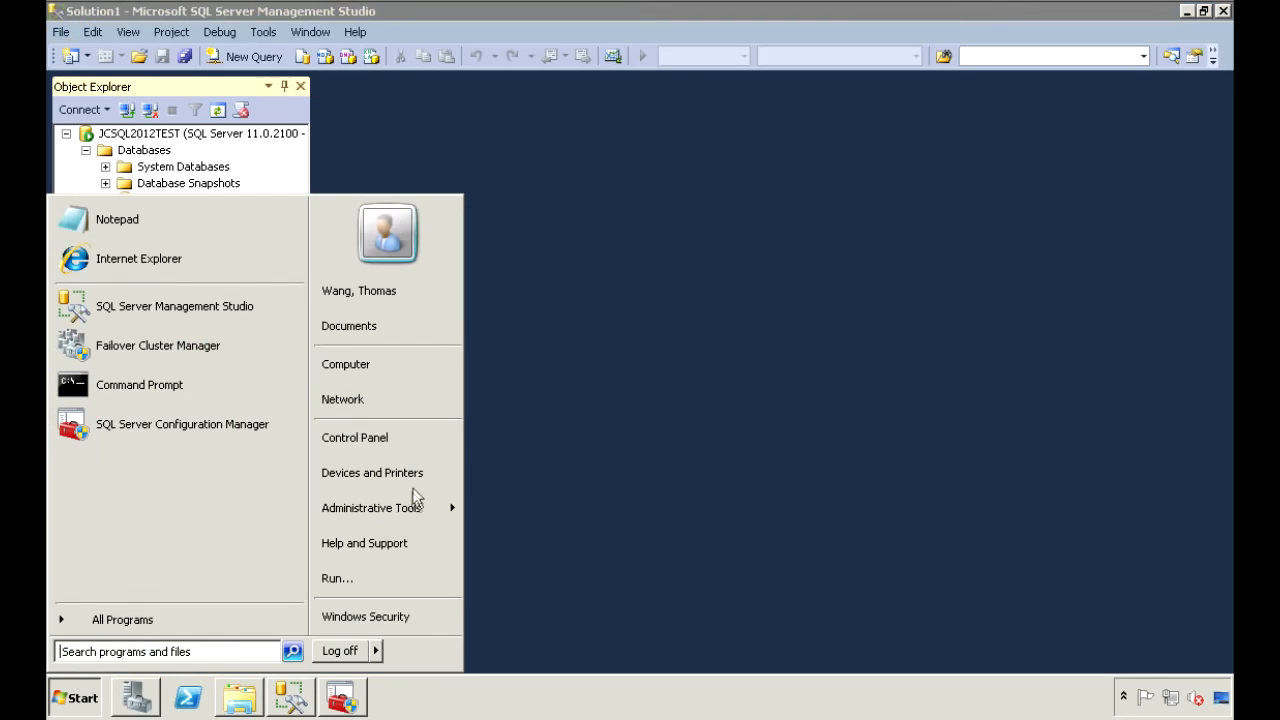
{"action": "mouse_move", "coordinate": [415, 515]}
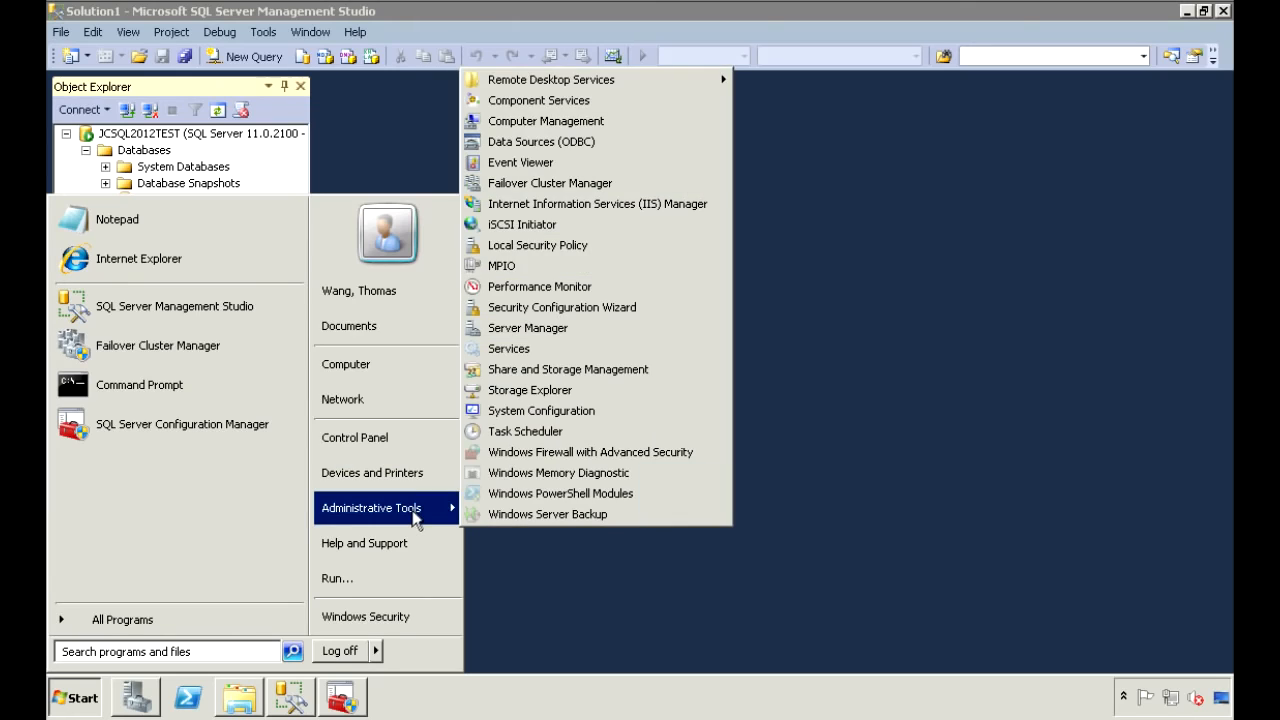
{"action": "left_click", "coordinate": [621, 184]}
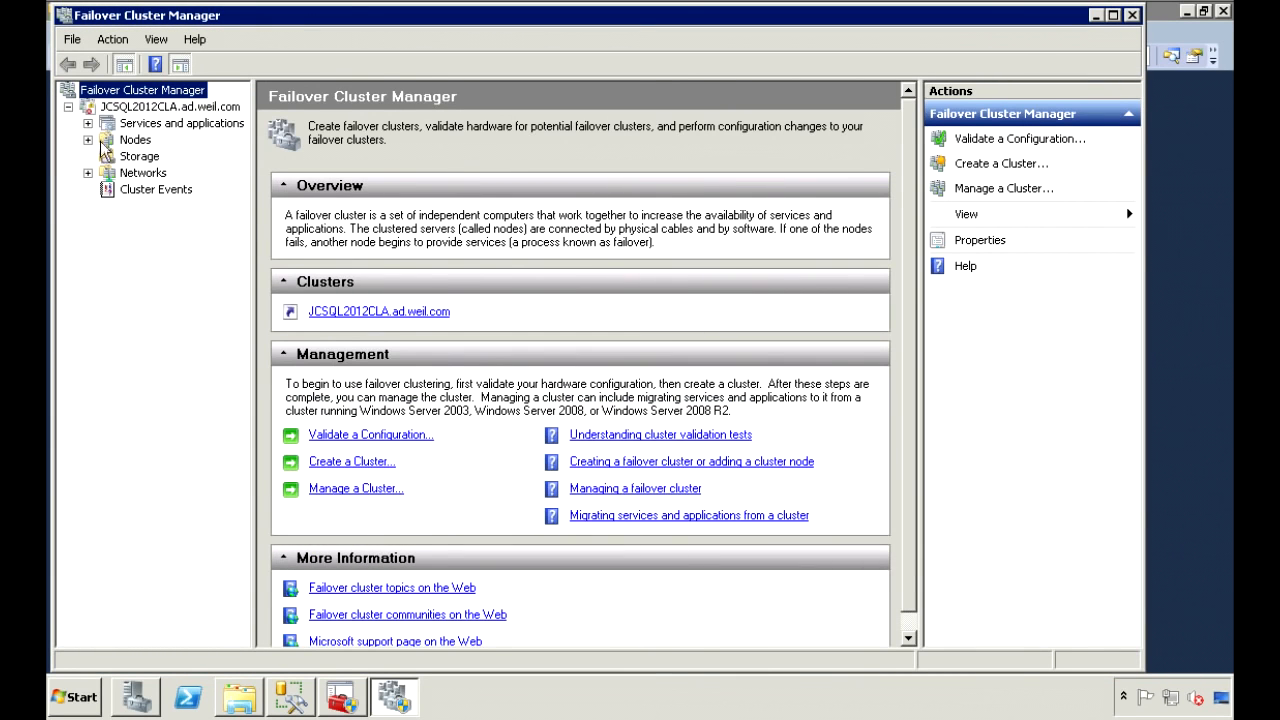
Confirm TestGroup1 is online under owner jcsql2012test with access name AOTEST01, then return to Management Studio.
{"action": "left_click", "coordinate": [88, 140]}
{"action": "left_click", "coordinate": [125, 125]}
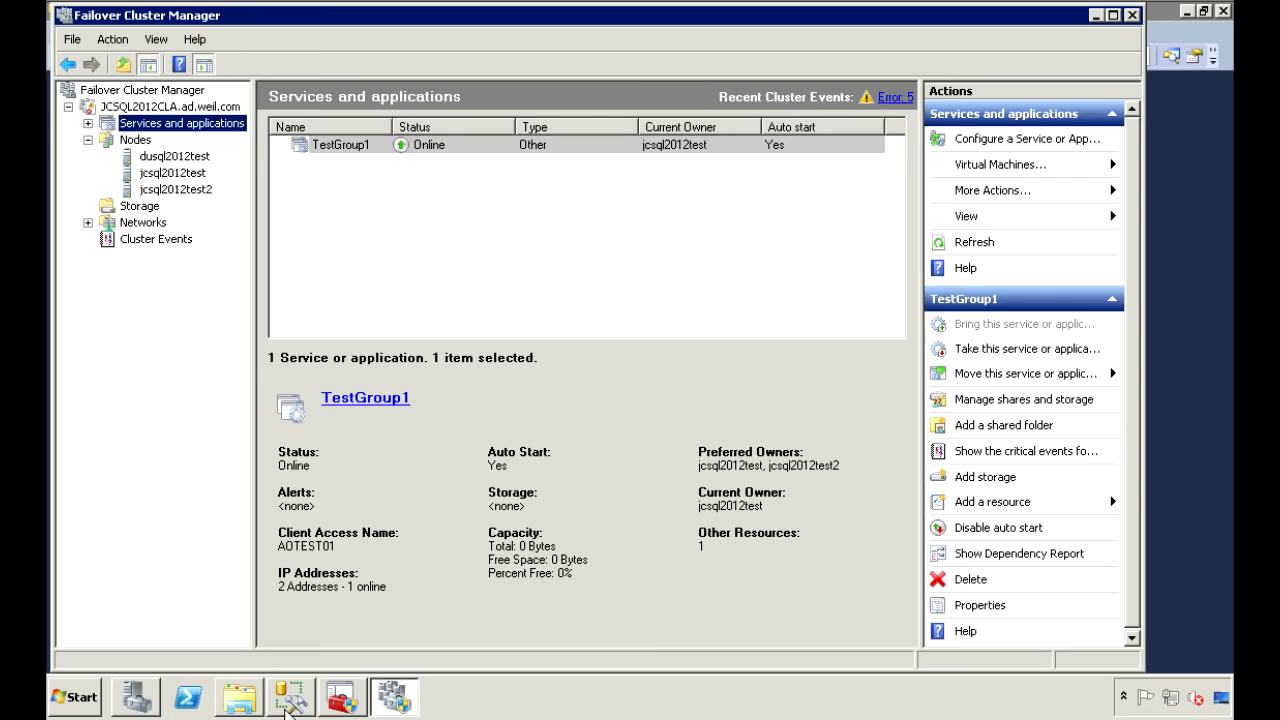
{"action": "left_click", "coordinate": [293, 700]}
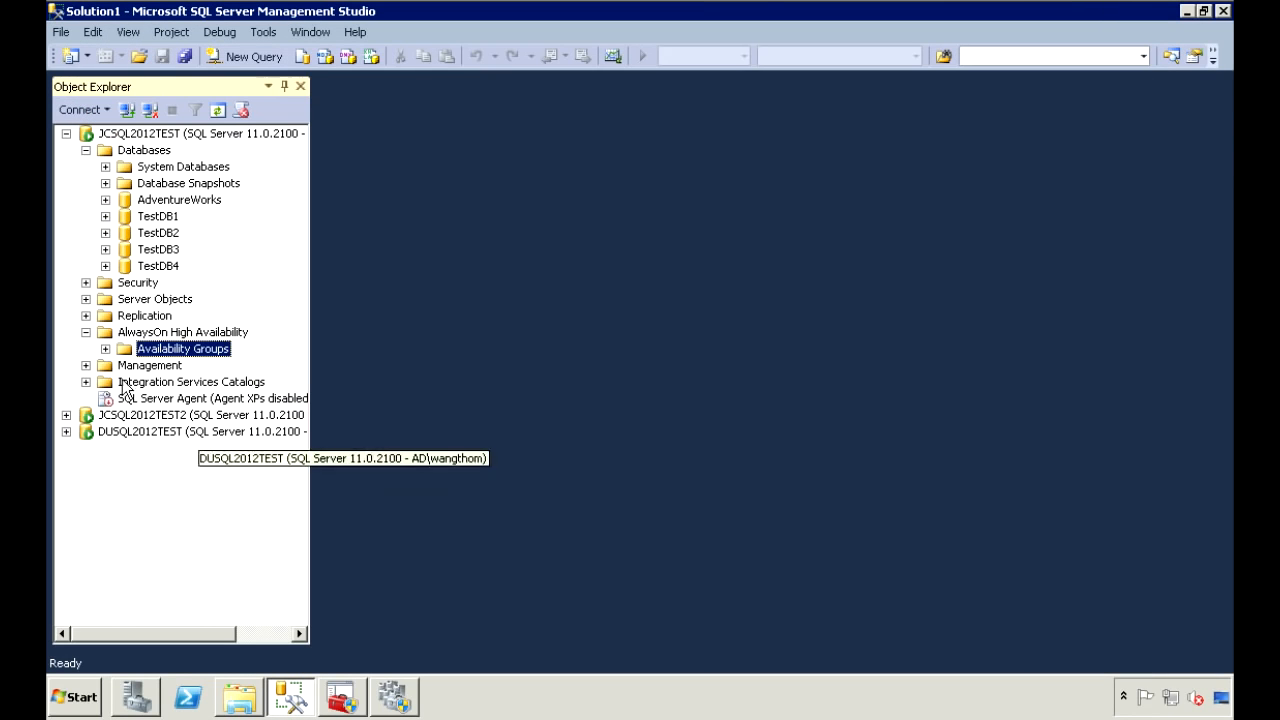
Start the Failover wizard for TestGroup1 and move past its introduction page.
{"action": "left_click", "coordinate": [105, 348]}
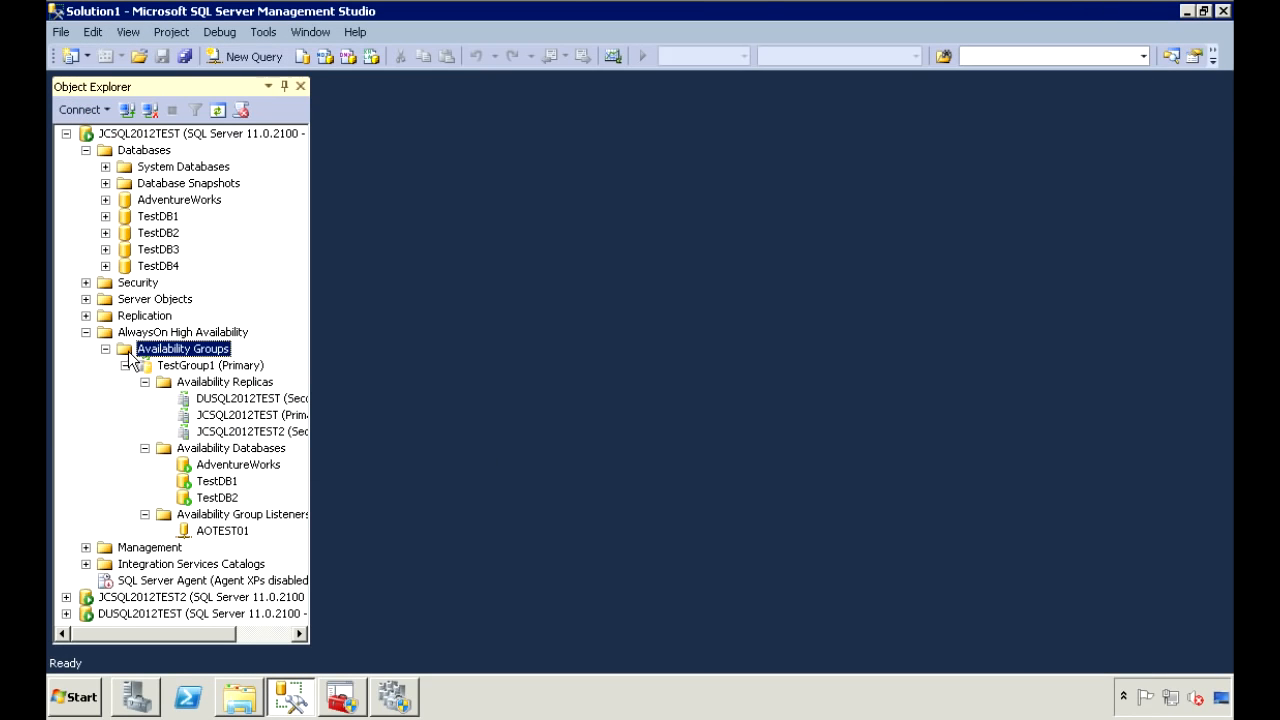
{"action": "left_click", "coordinate": [126, 366]}
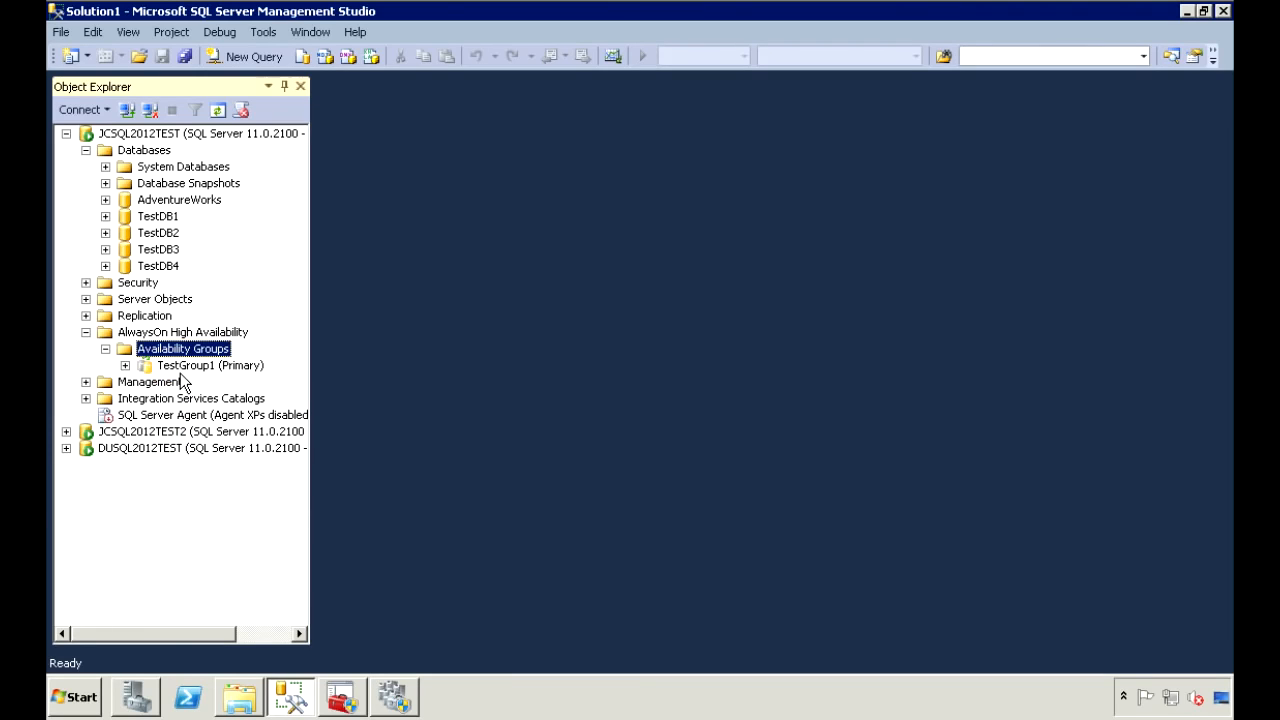
{"action": "right_click", "coordinate": [188, 365]}
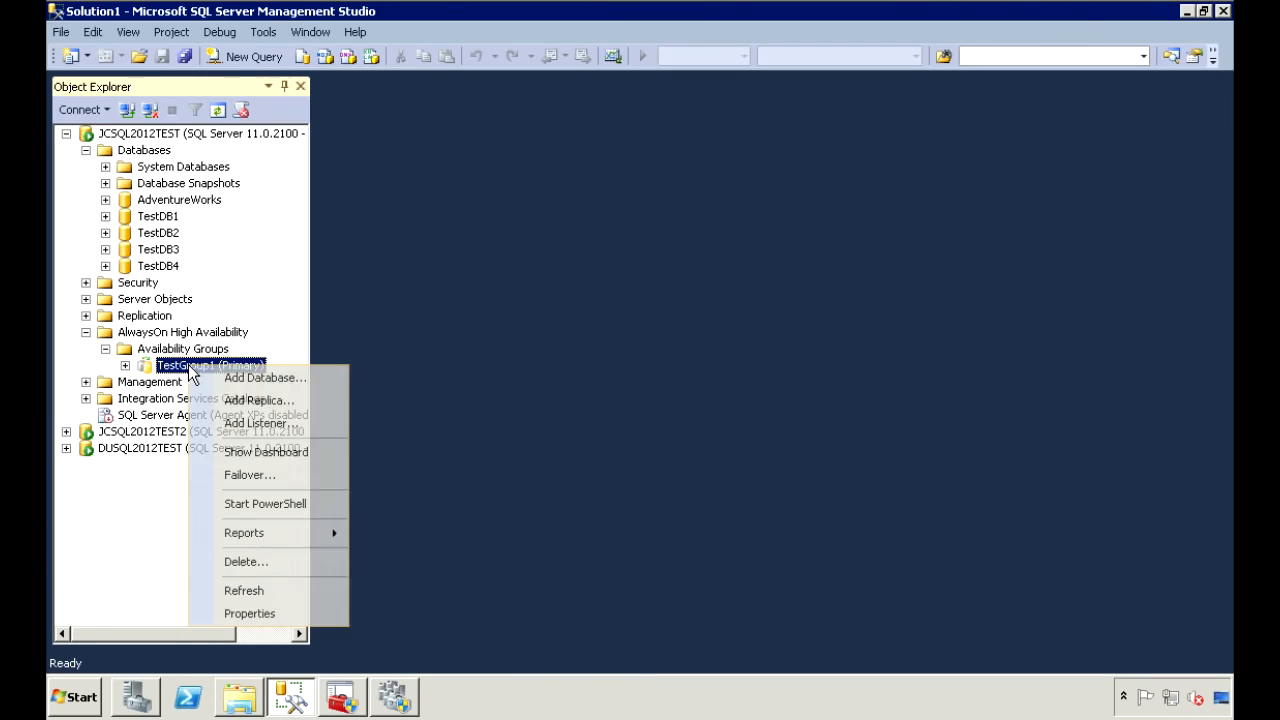
{"action": "left_click", "coordinate": [271, 480]}
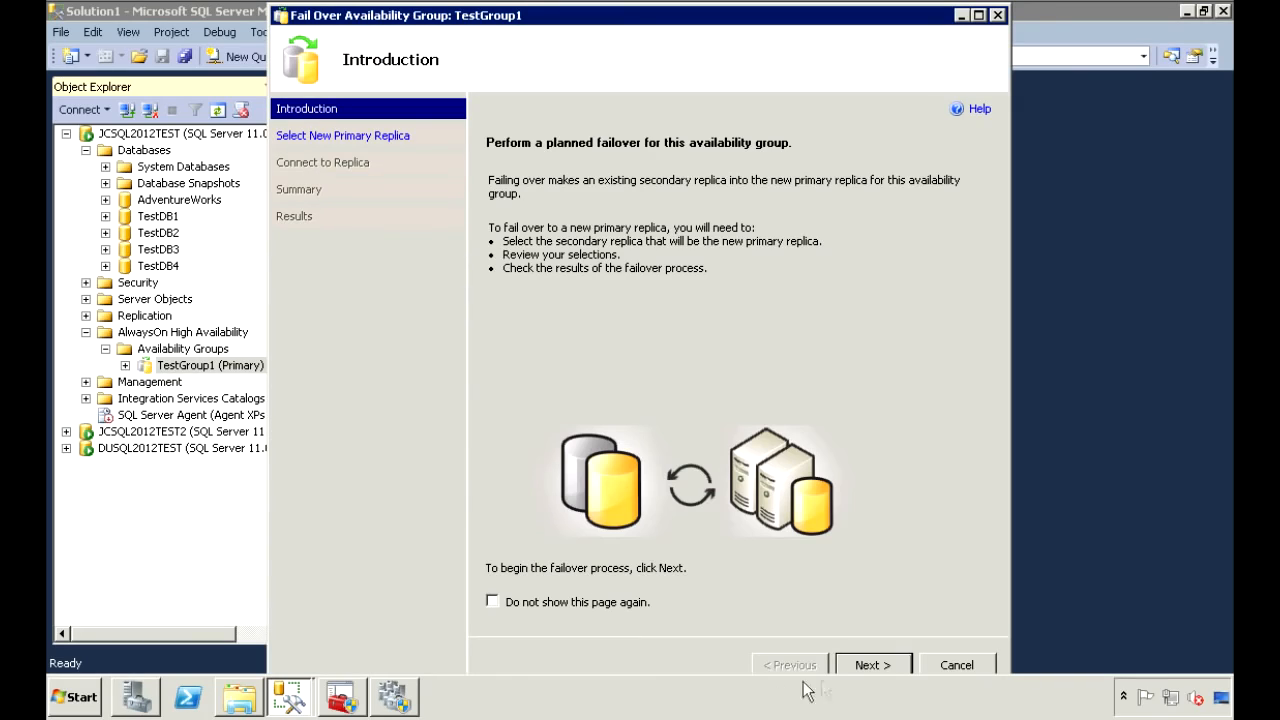
{"action": "left_click", "coordinate": [884, 666]}
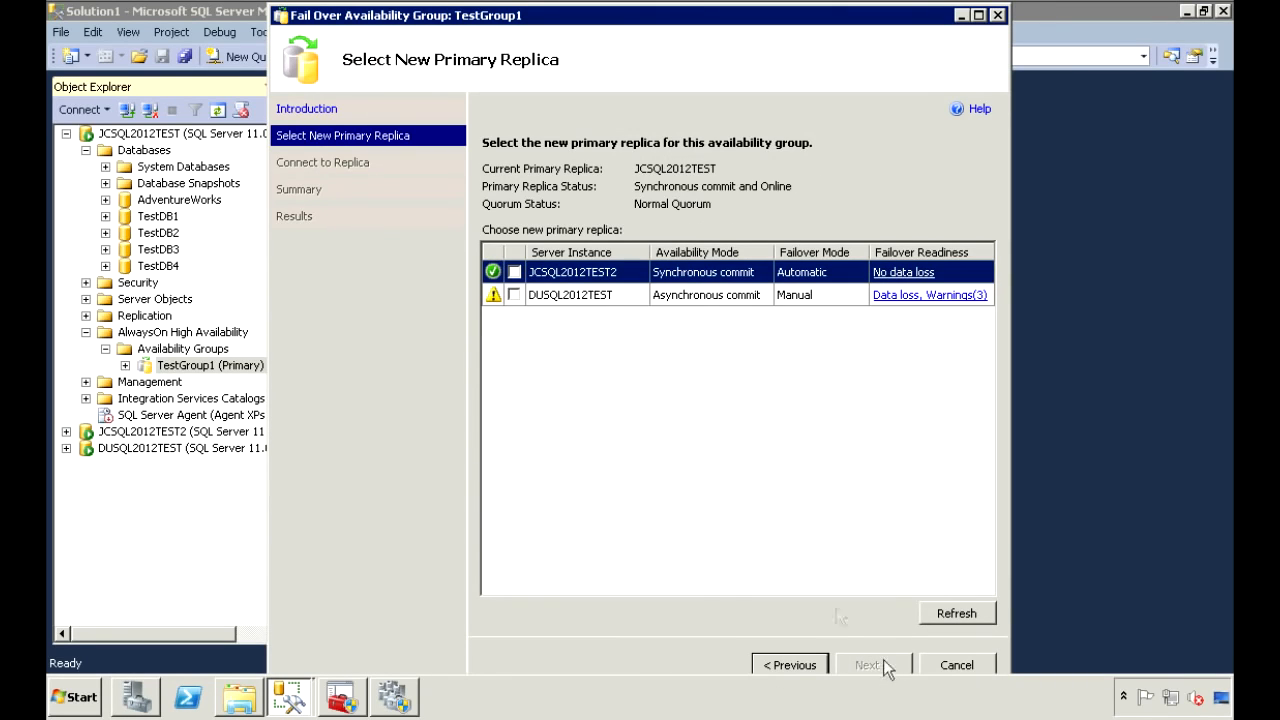
Select JCSQL2012TEST2 as the new primary replica and advance to Connect to Replica.
{"action": "left_click", "coordinate": [548, 299]}
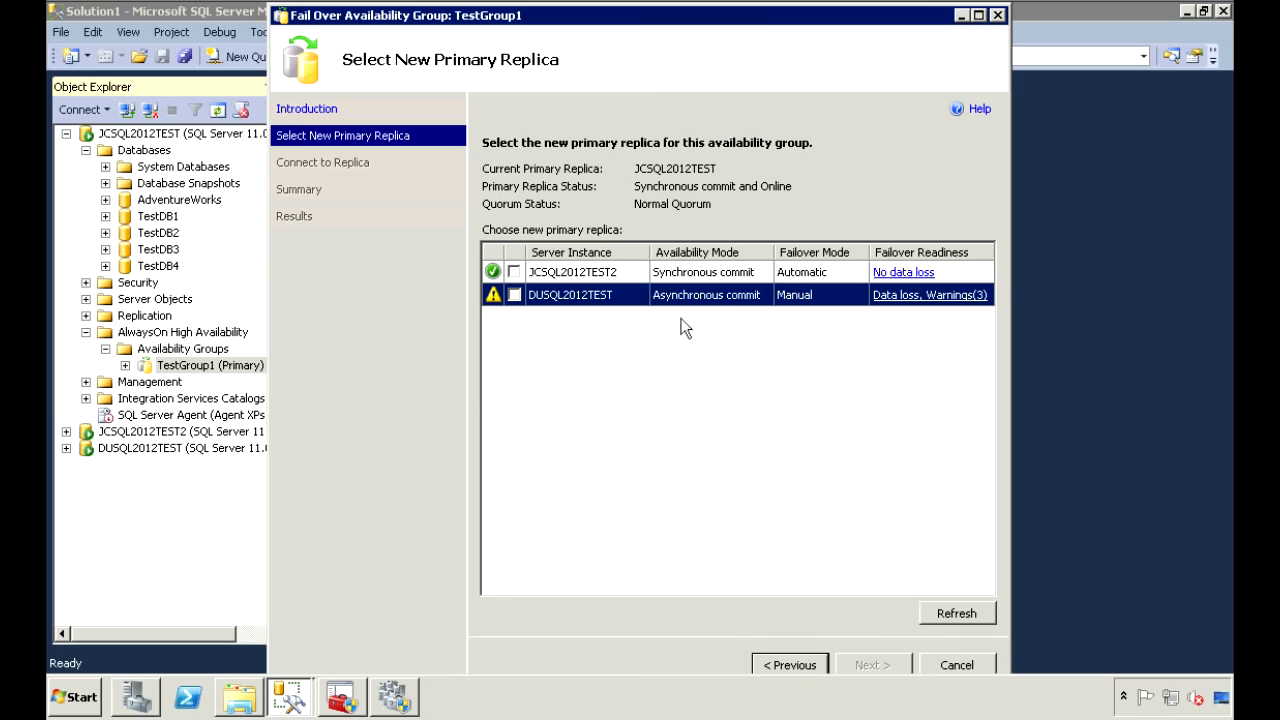
{"action": "left_click", "coordinate": [512, 272]}
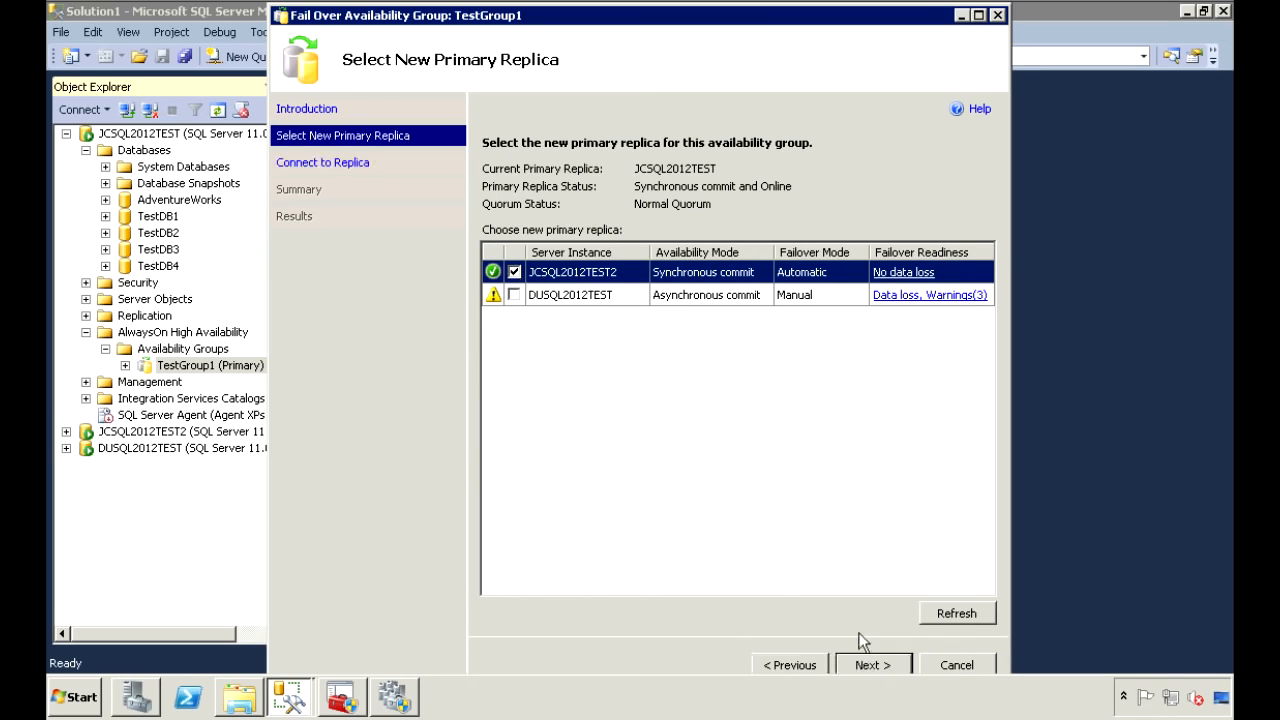
{"action": "left_click", "coordinate": [880, 665]}
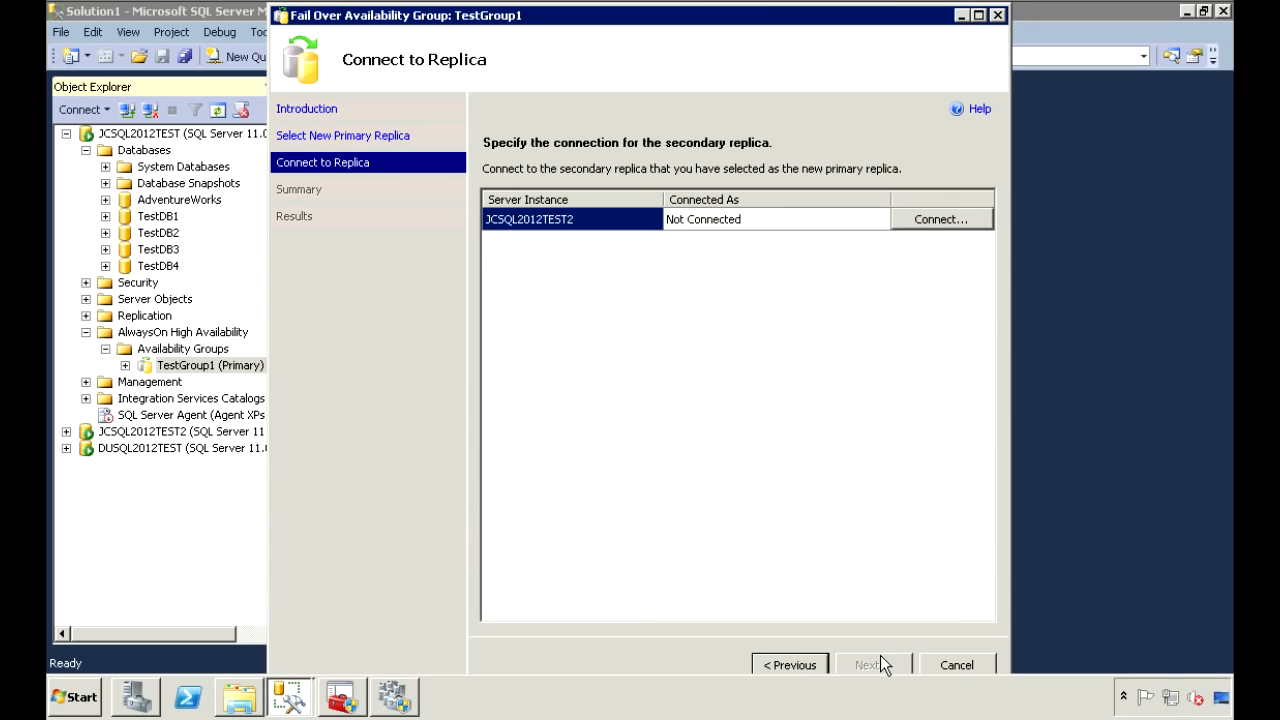
Connect to JCSQL2012TEST2 with Windows Authentication, run the failover, and close once all four tasks succeed.
{"action": "left_click", "coordinate": [934, 219]}
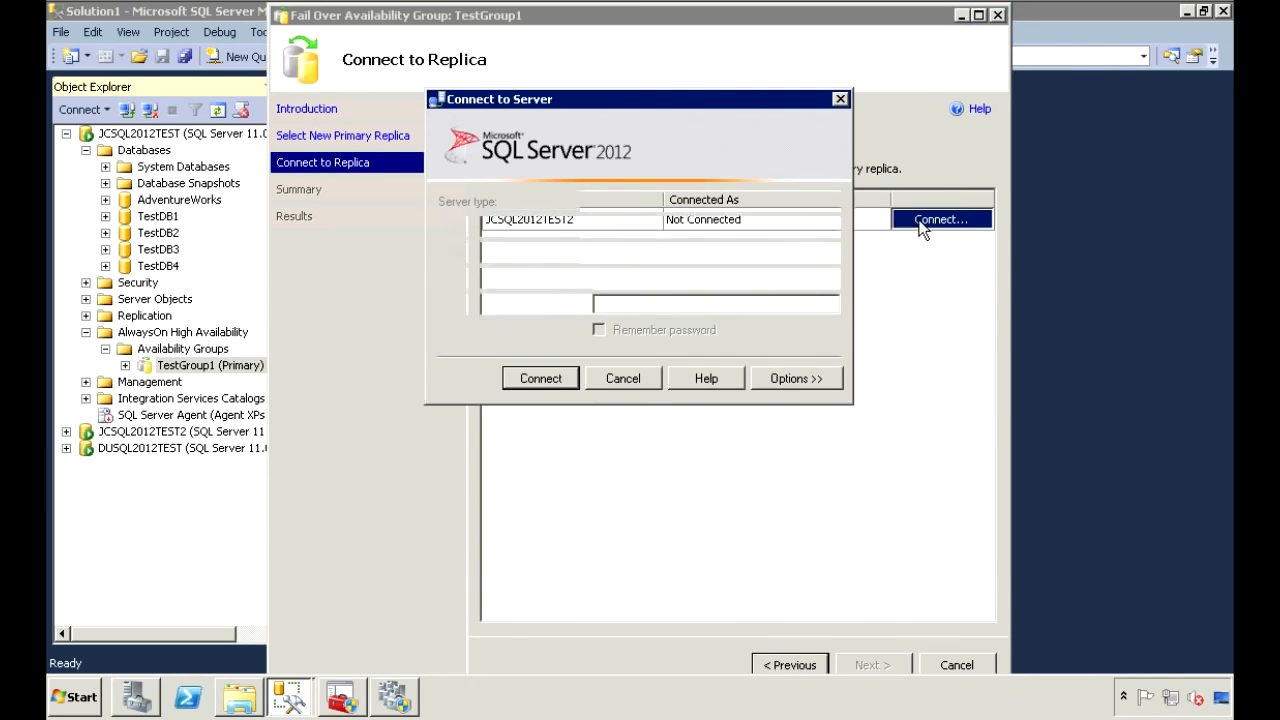
{"action": "left_click", "coordinate": [553, 380]}
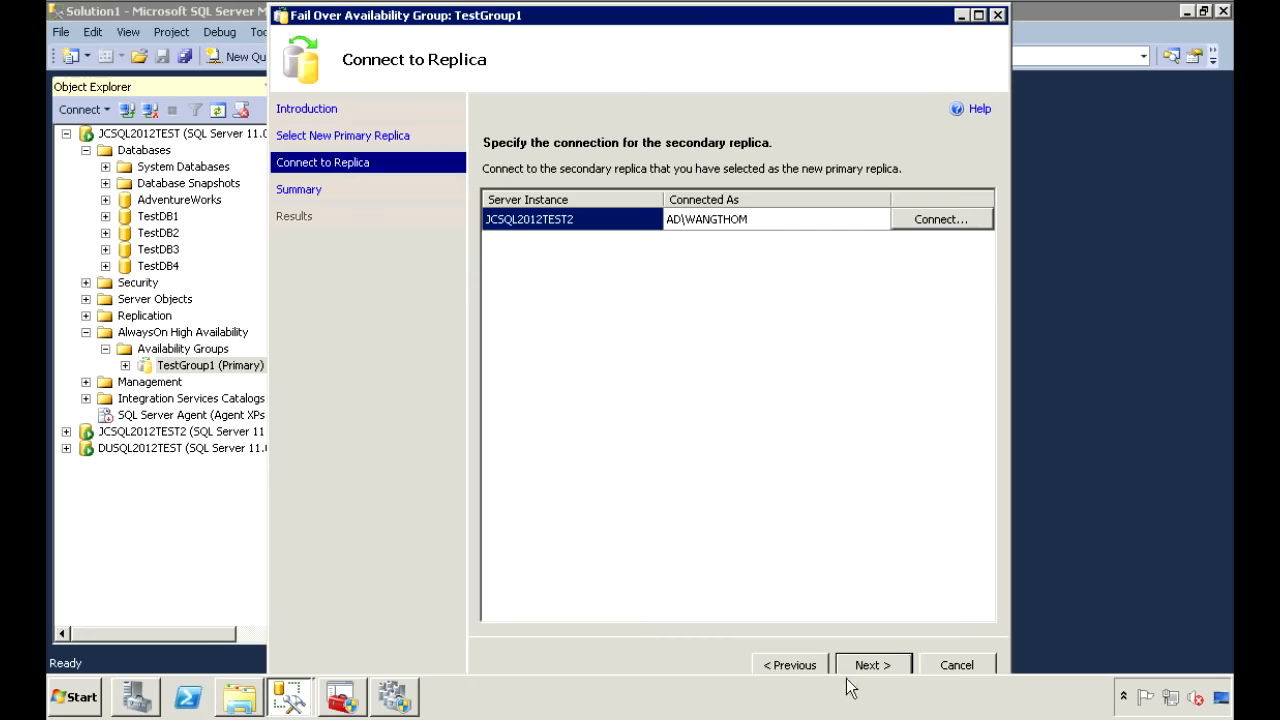
{"action": "left_click", "coordinate": [862, 665]}
{"action": "left_click", "coordinate": [862, 665]}
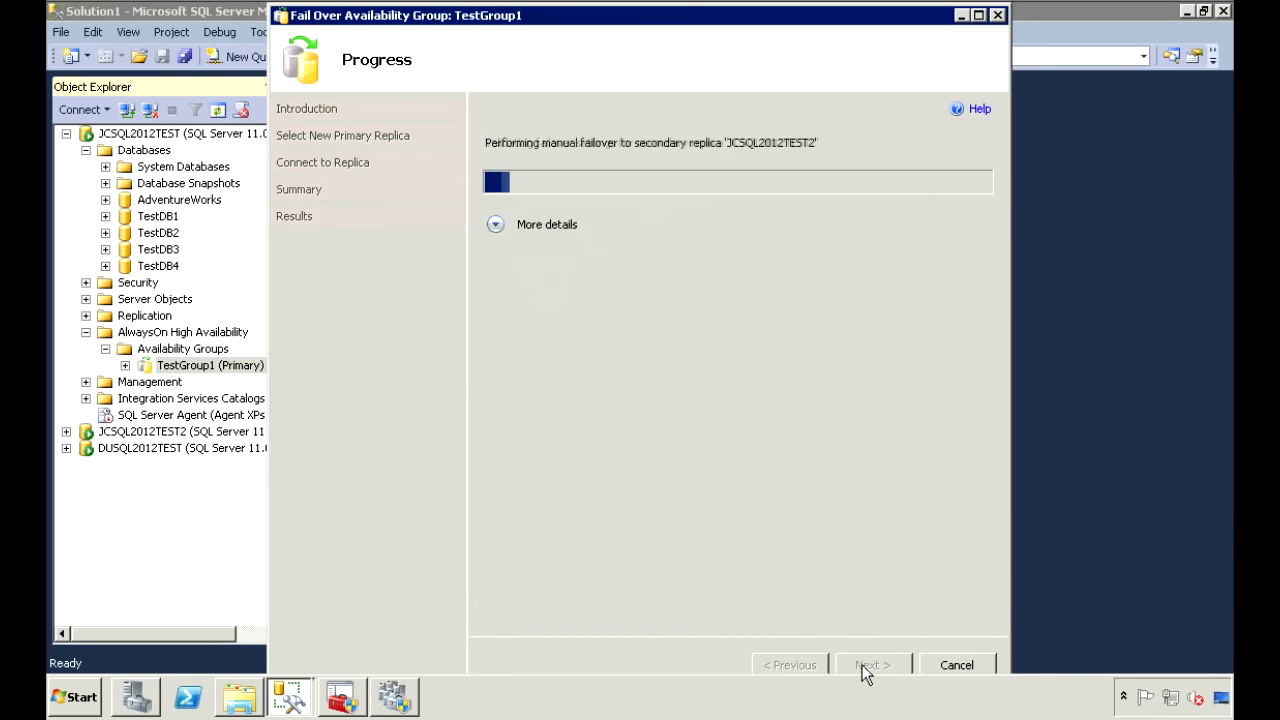
{"action": "left_click", "coordinate": [495, 225]}
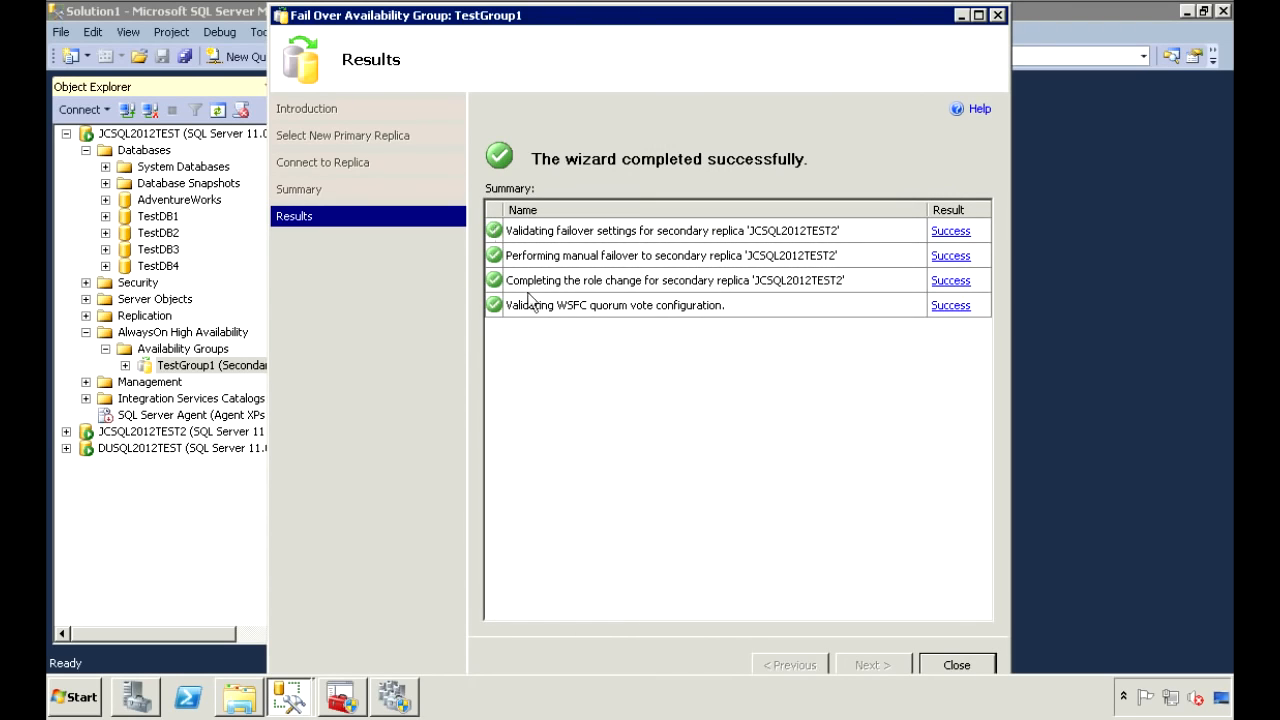
{"action": "left_click", "coordinate": [958, 665]}
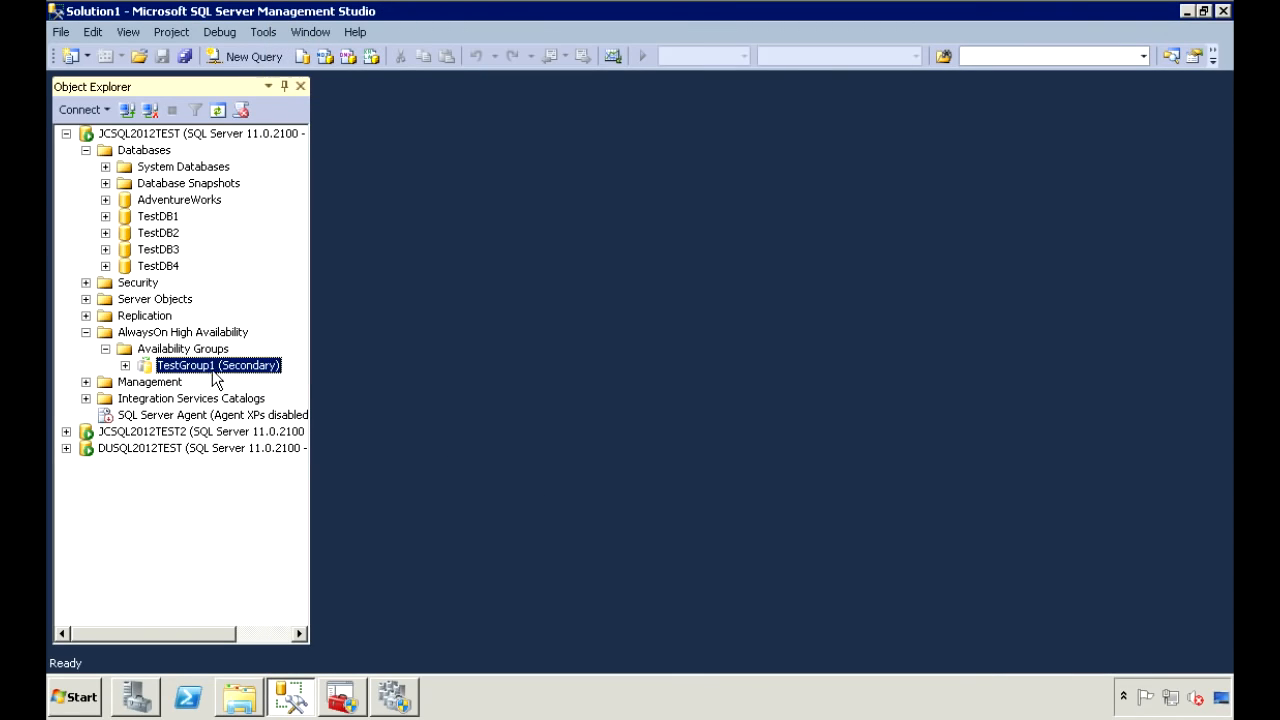
Expand JCSQL2012TEST2's AlwaysOn High Availability folder to show TestGroup1 listed as Primary.
{"action": "left_click", "coordinate": [66, 432]}
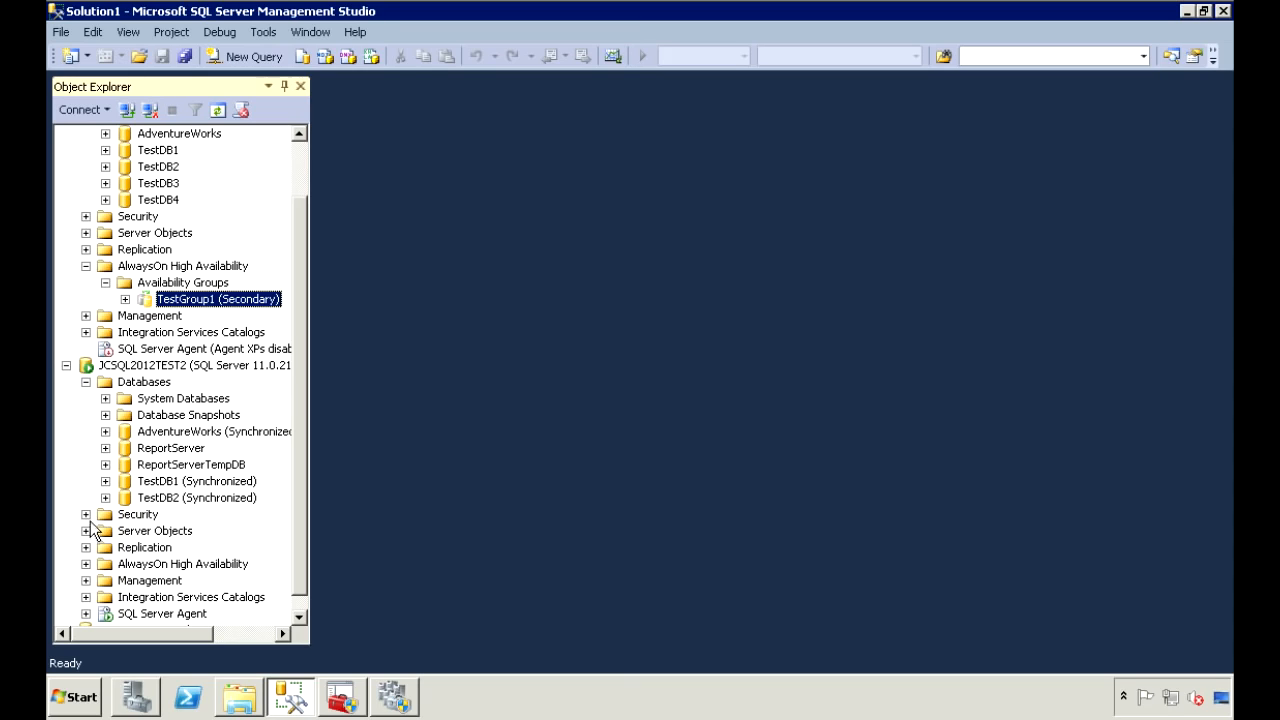
{"action": "left_click", "coordinate": [86, 564]}
{"action": "left_click", "coordinate": [105, 580]}
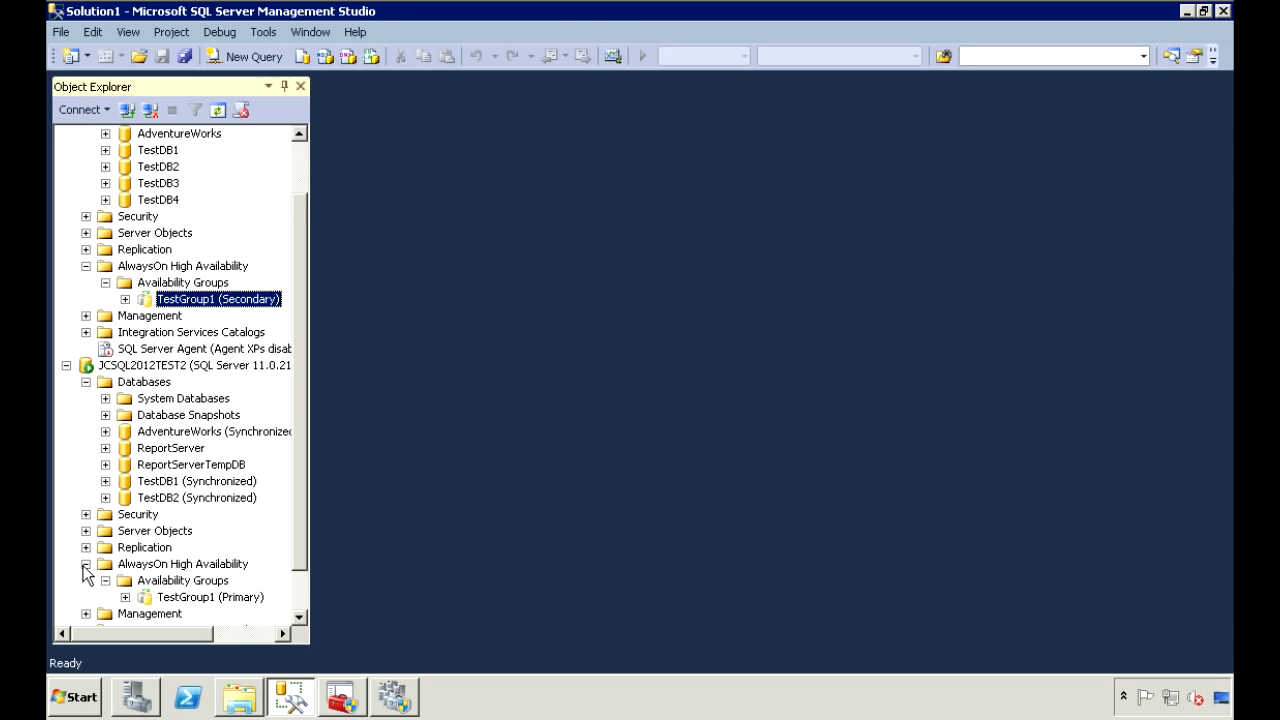
{"action": "left_click", "coordinate": [152, 582]}
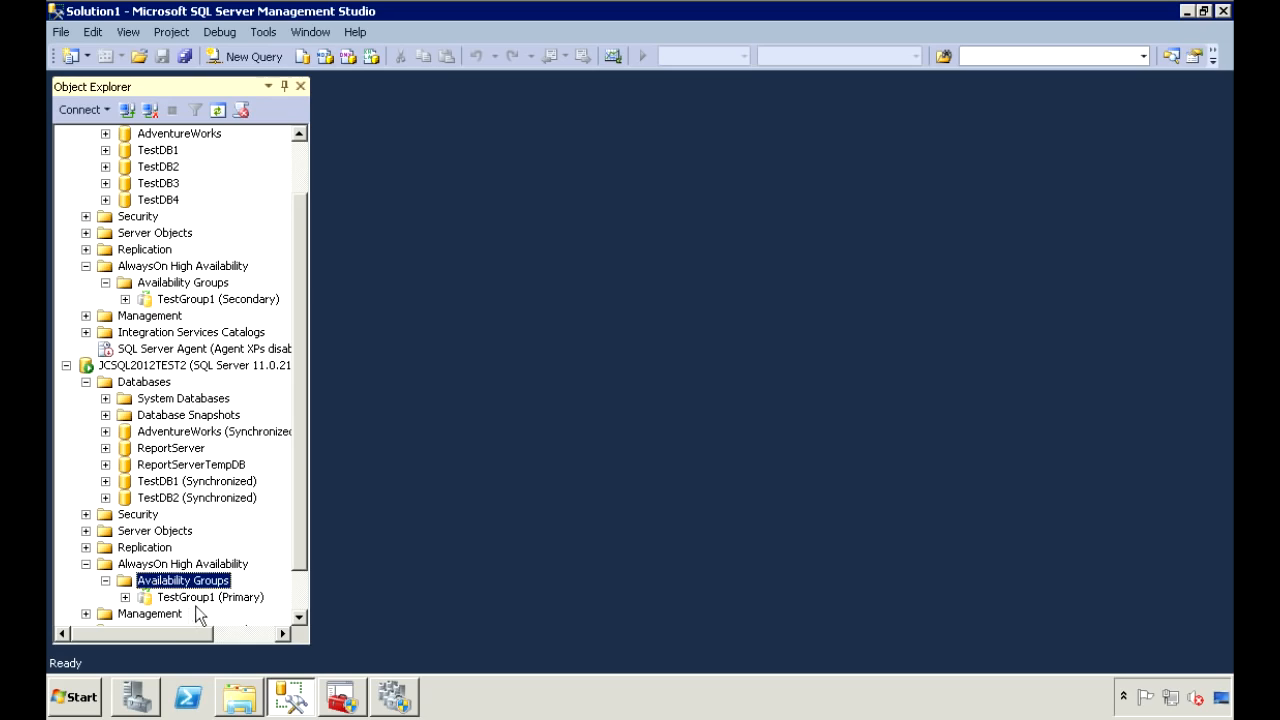